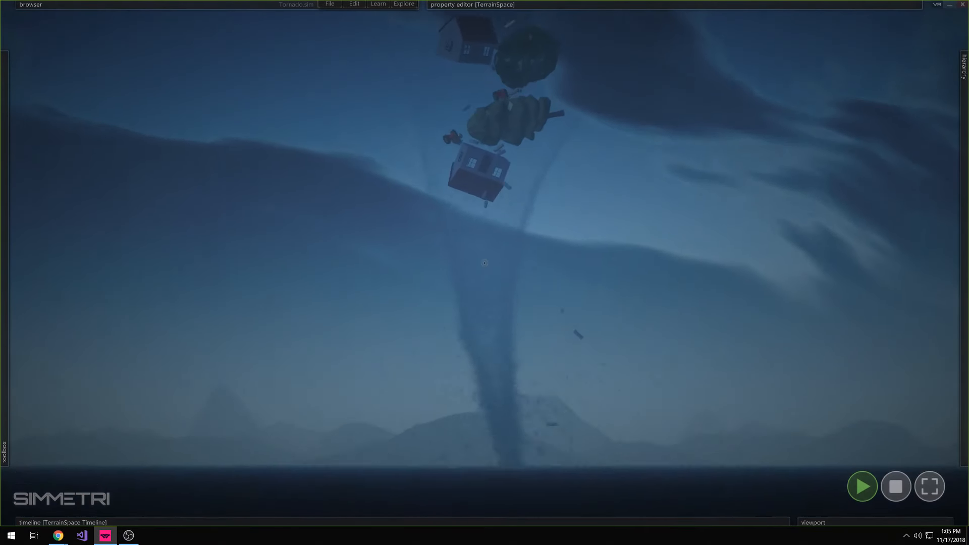
Examine the running tornado simulation with an elm tree selected, and stop the playback
left_click(488, 161)
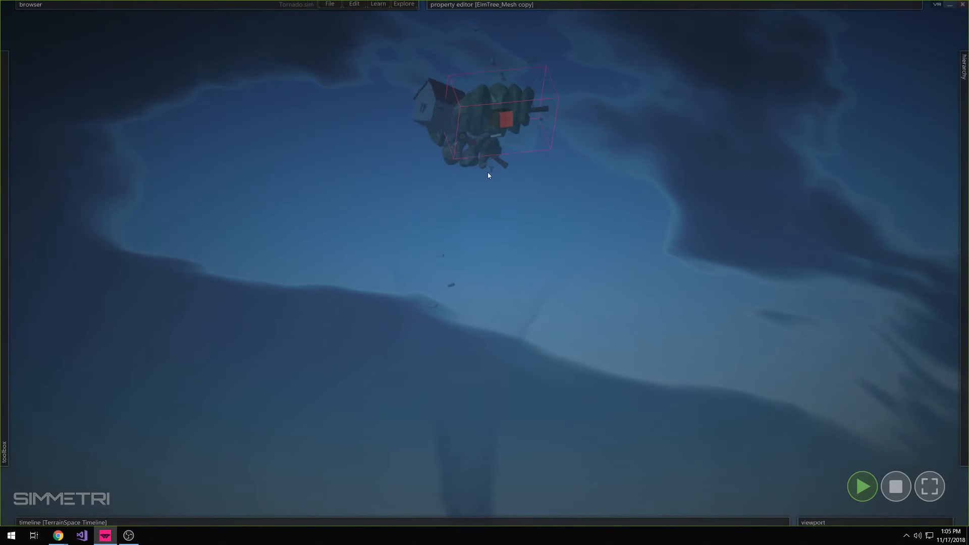
right_click_drag(488, 172, 499, 217)
left_click(485, 389)
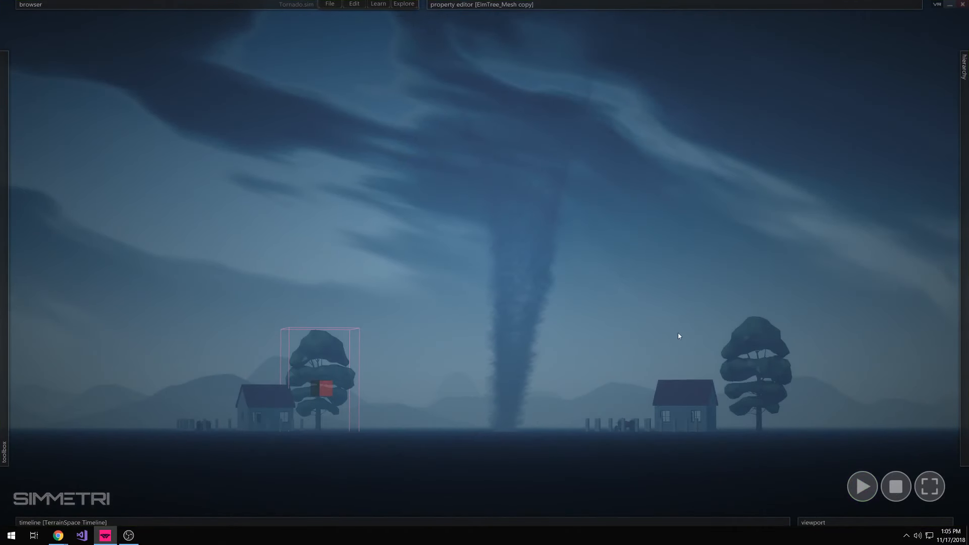
right_click_drag(678, 334, 636, 273)
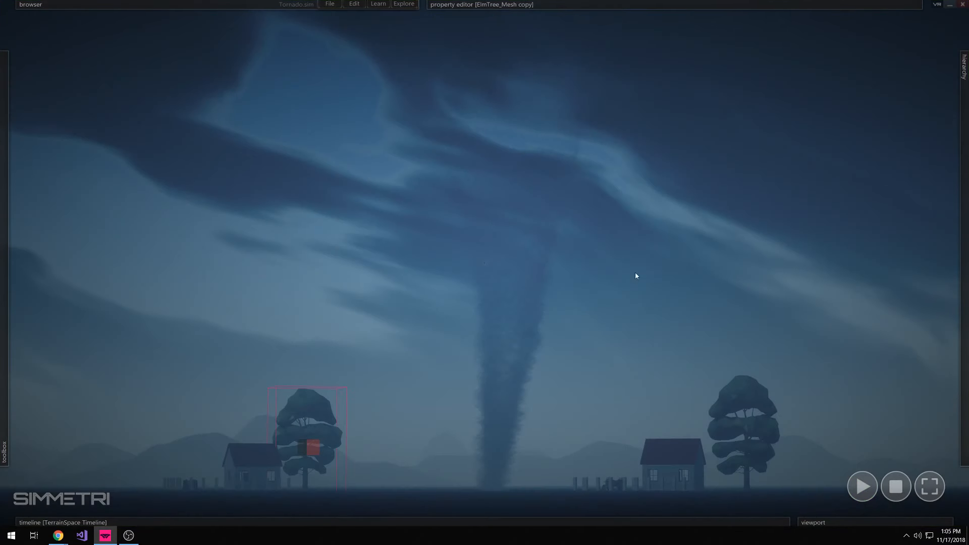
Start a new empty universe, discarding the changes to the current tornado scene
left_click(330, 4)
left_click(345, 16)
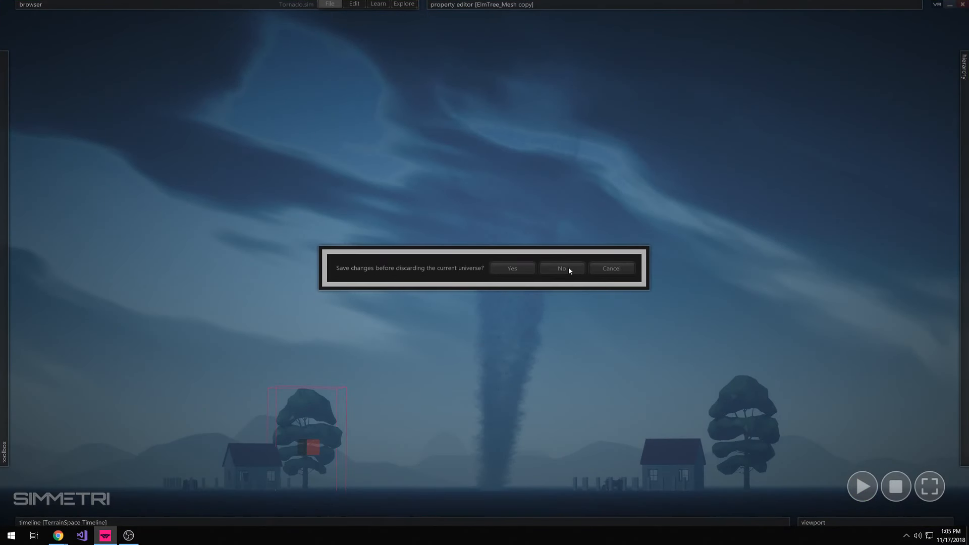
left_click(568, 269)
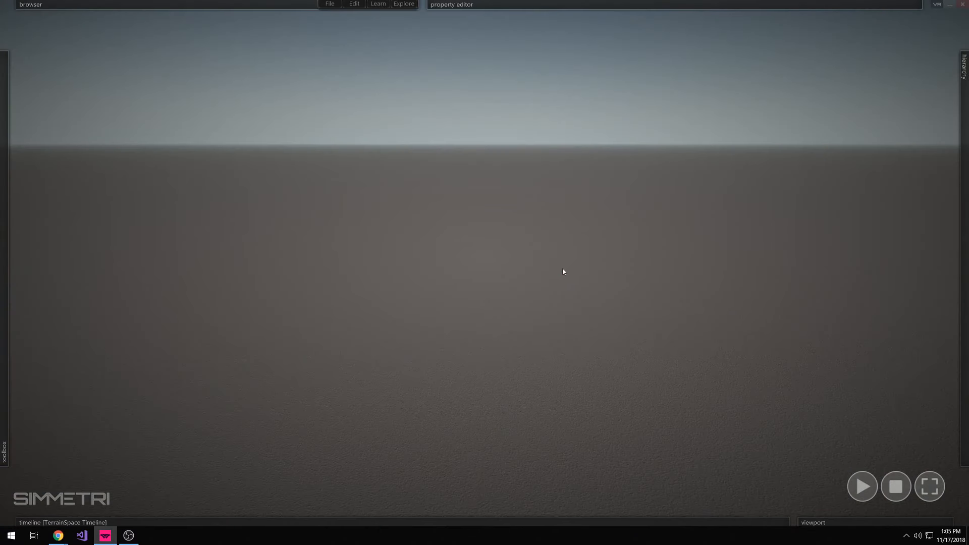
Switch to Chrome and examine the Tornado model's shape, author and license details on its Poly page
mouse_move(53, 273)
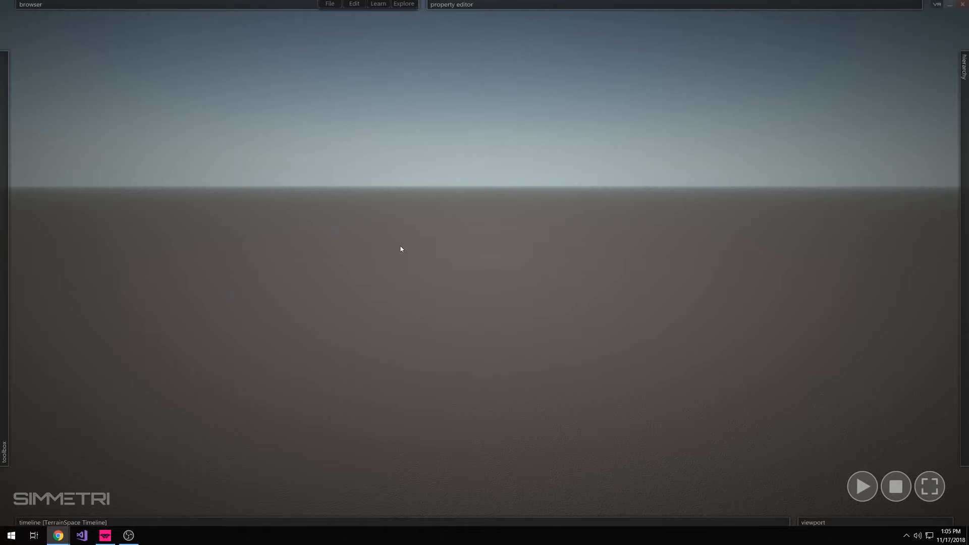
left_click_drag(968, 68, 155, 7)
scroll(252, 347, "down", 2)
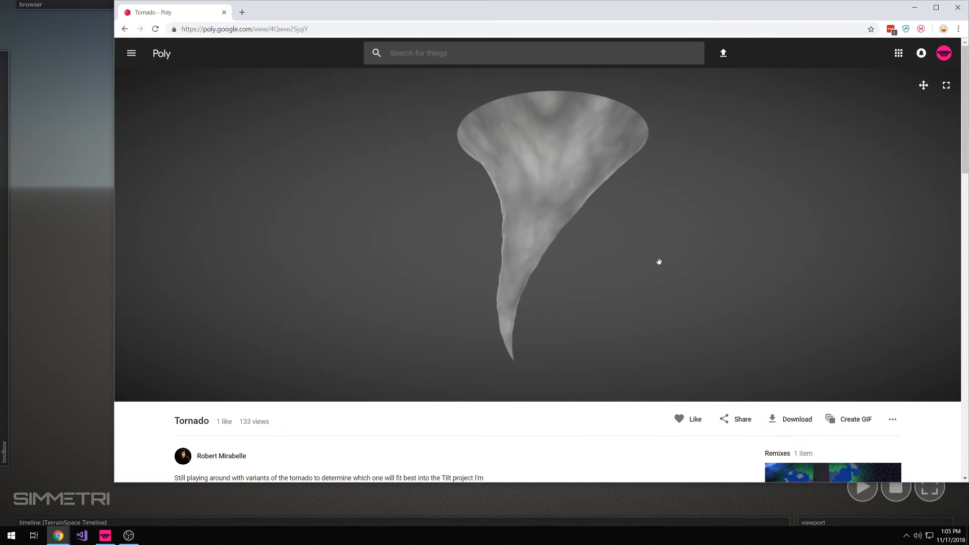
left_click_drag(534, 246, 639, 261)
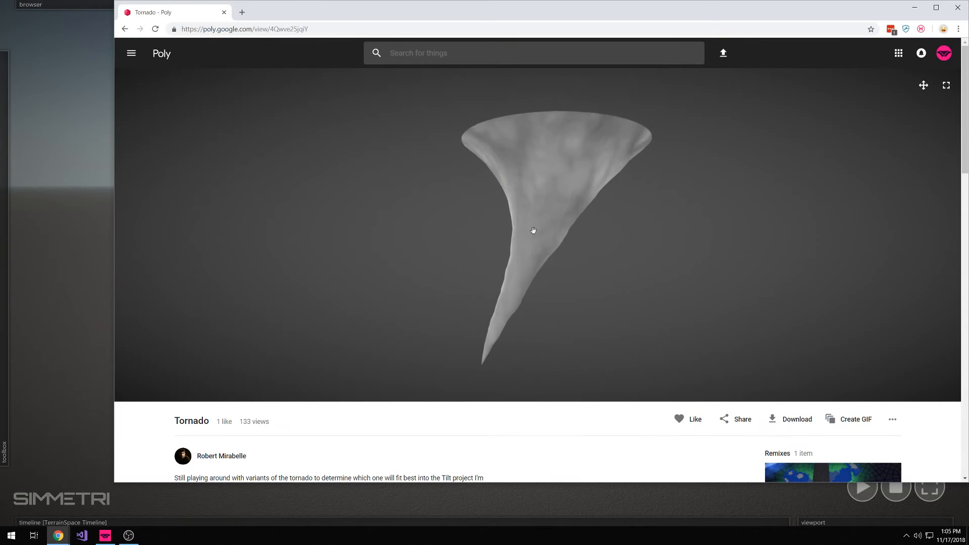
scroll(568, 278, "down", 2)
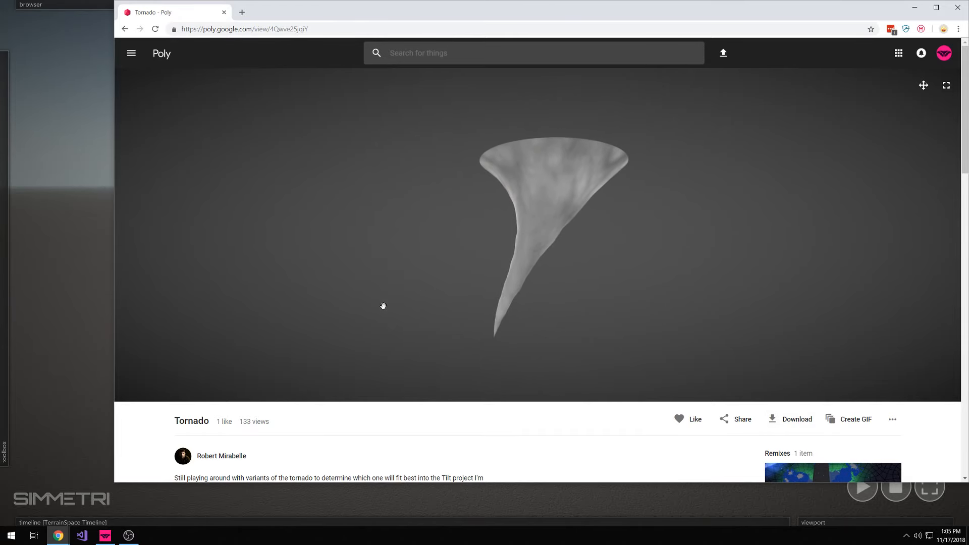
scroll(280, 419, "down", 3)
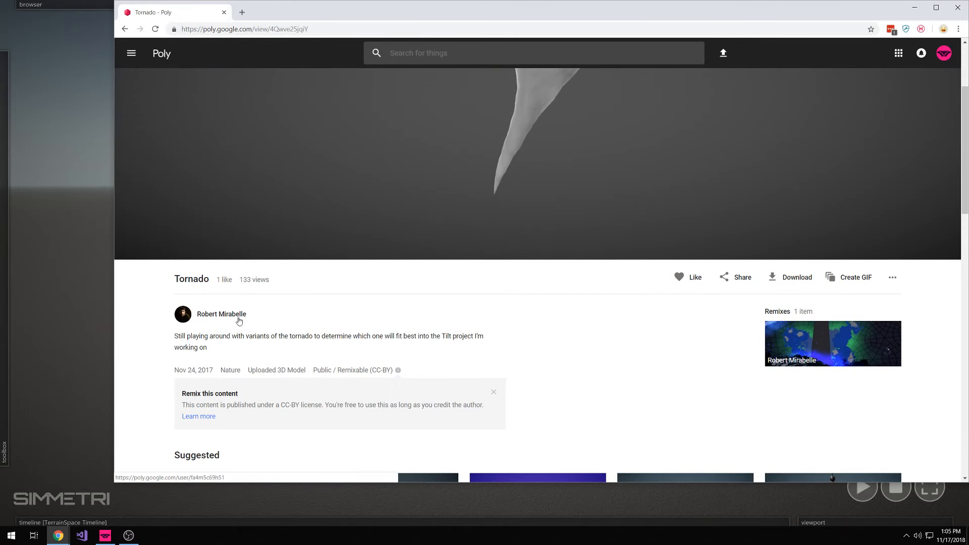
scroll(239, 321, "up", 3)
left_click_drag(558, 221, 587, 226)
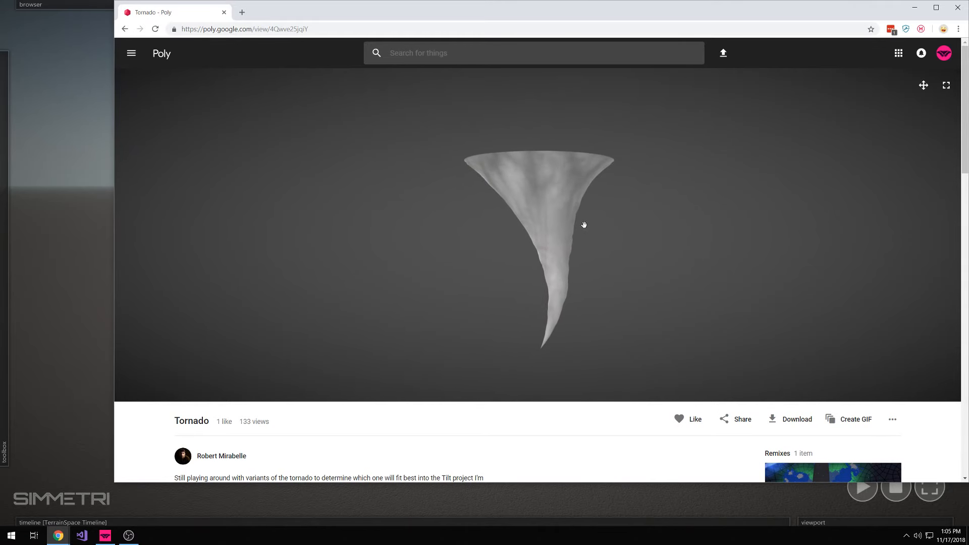
Return to Simmetri and import the tornado model from aethersphere_tornado_obj_4Qwve25jqiY_aToTDh1mrJt.zip on the Desktop
left_click(85, 283)
left_click(332, 4)
left_click(367, 89)
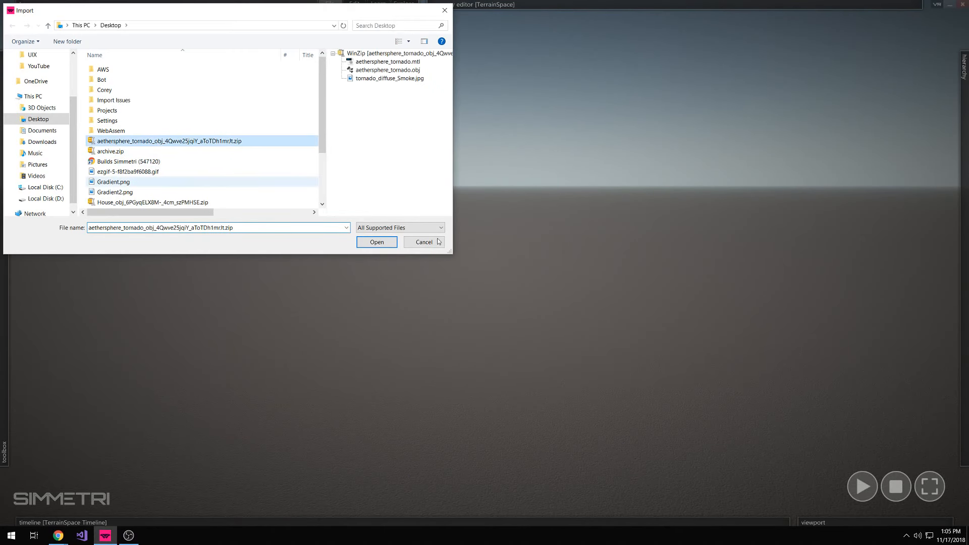
double_click(232, 144)
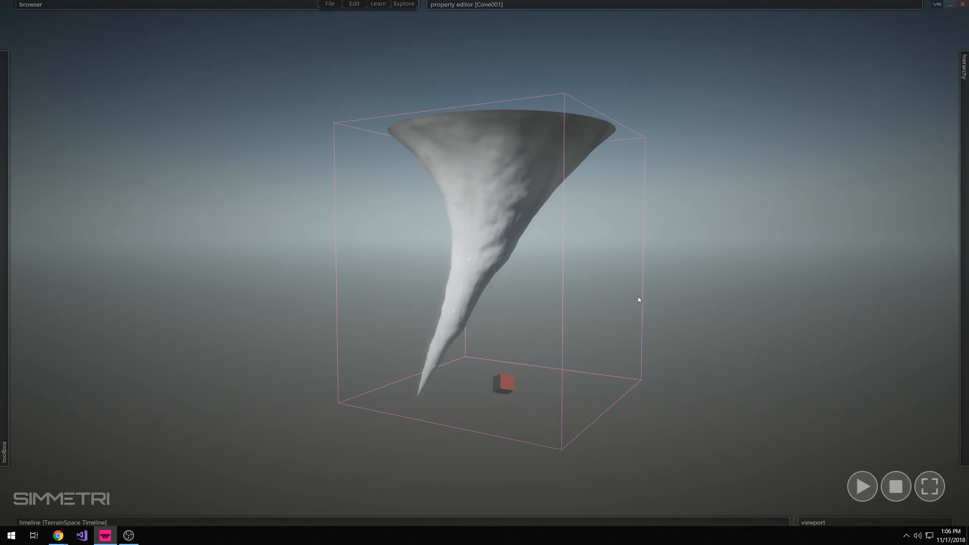
Try rotating the imported tornado mesh around its vertical axis, and undo the rotation and transform
right_click_drag(638, 297, 661, 277)
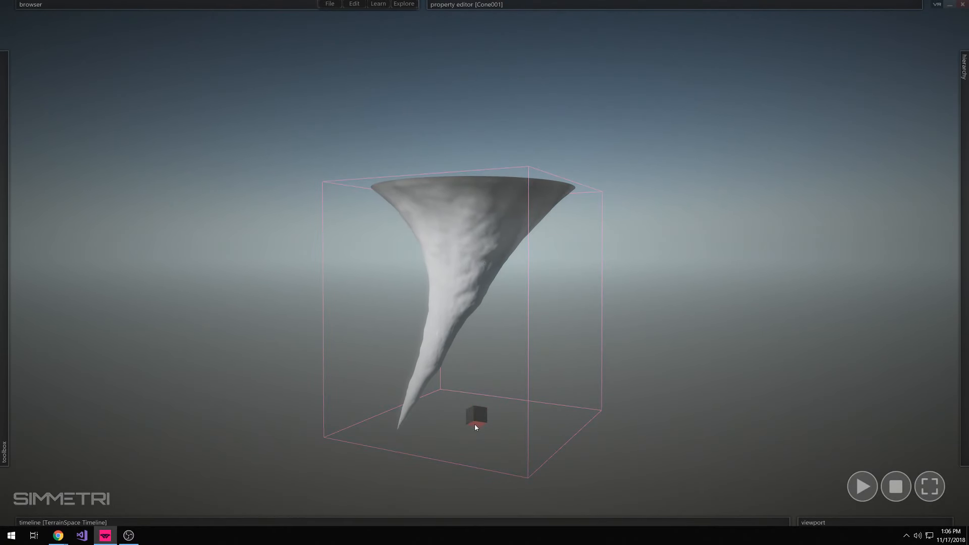
mouse_move(475, 425)
left_mouse_down()
mouse_move(821, 373)
mouse_move(407, 441)
mouse_move(855, 443)
mouse_move(411, 444)
mouse_move(714, 448)
mouse_move(401, 454)
mouse_move(515, 454)
mouse_move(454, 451)
mouse_move(478, 427)
mouse_move(560, 428)
mouse_move(664, 452)
mouse_move(502, 459)
mouse_move(402, 441)
mouse_move(664, 443)
mouse_move(468, 425)
left_mouse_up()
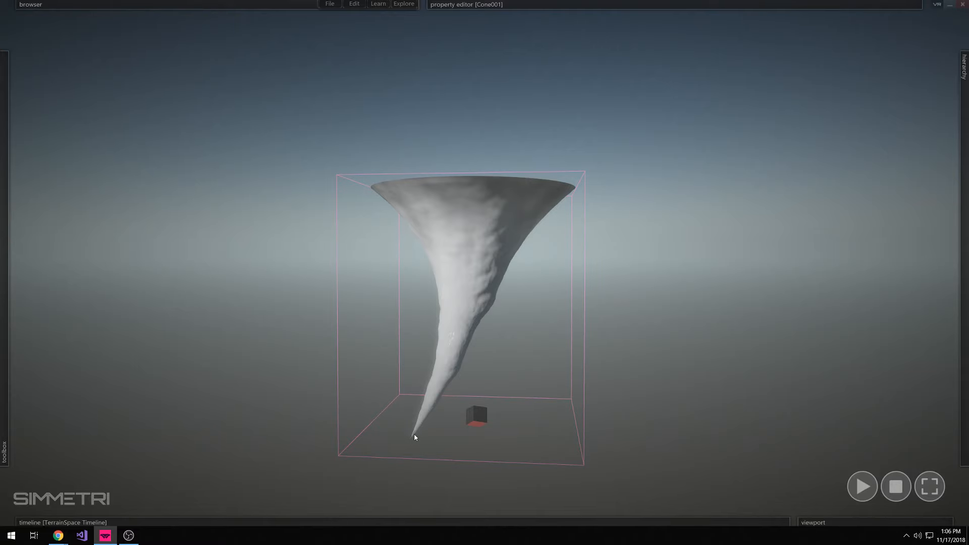
key("ctrl+z")
key("ctrl+z")
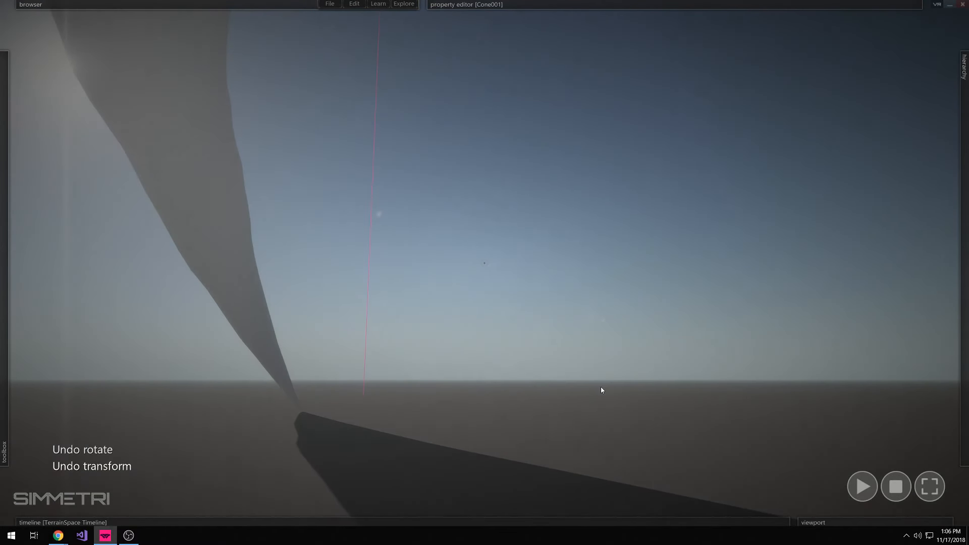
Attach a NumberSignalController with a WaveformSignal to the Y rotation of the tornado mesh
right_click_drag(601, 386, 533, 393)
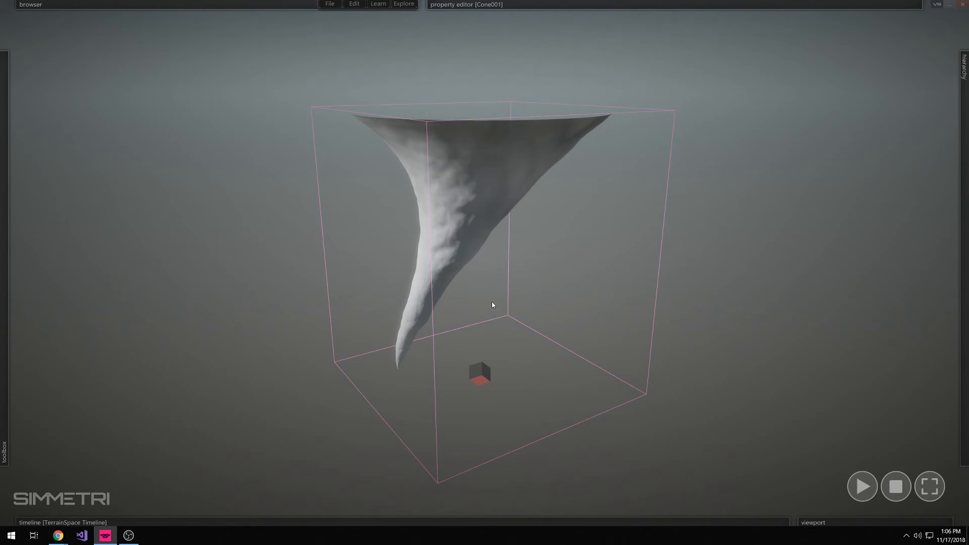
right_click_drag(482, 303, 483, 290)
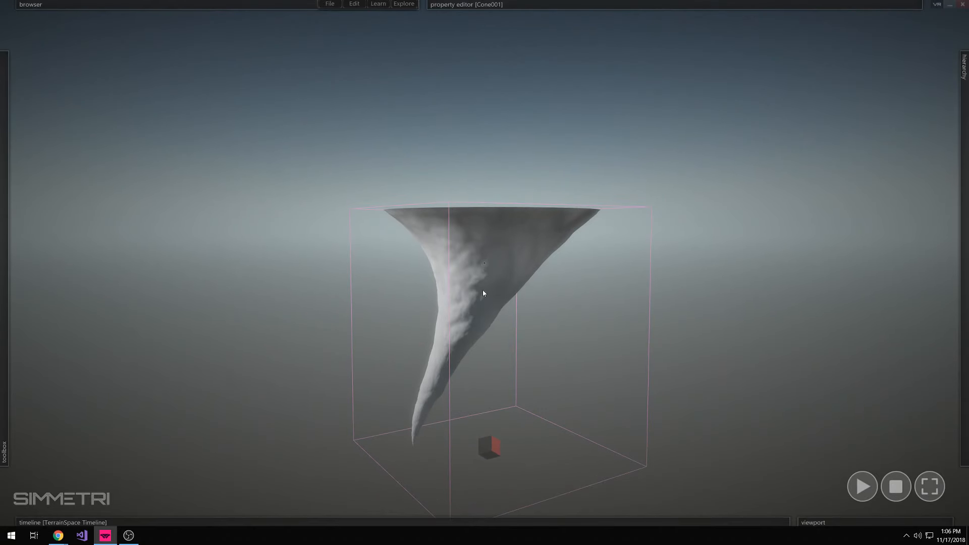
left_click(628, 381)
right_click_drag(628, 381, 628, 398)
left_click(455, 265)
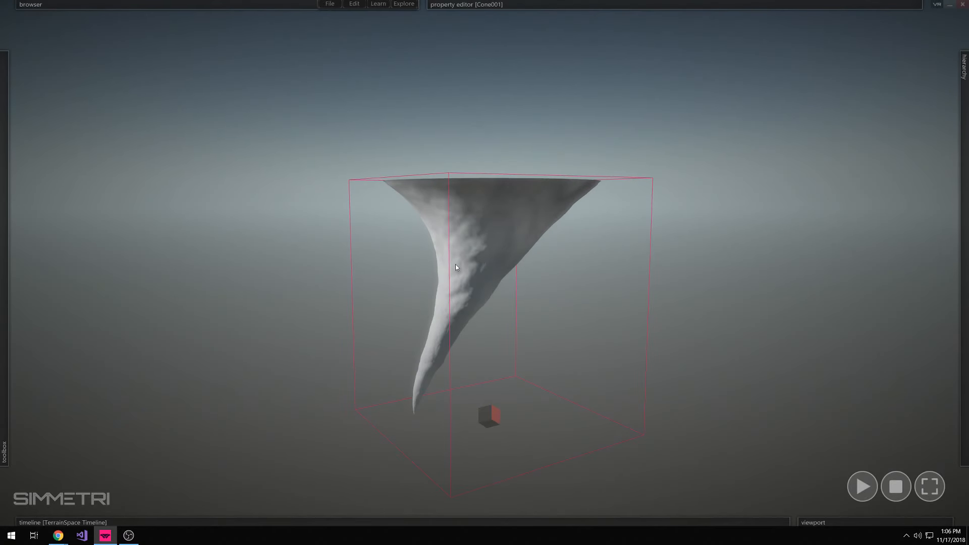
mouse_move(606, 4)
left_click(497, 52)
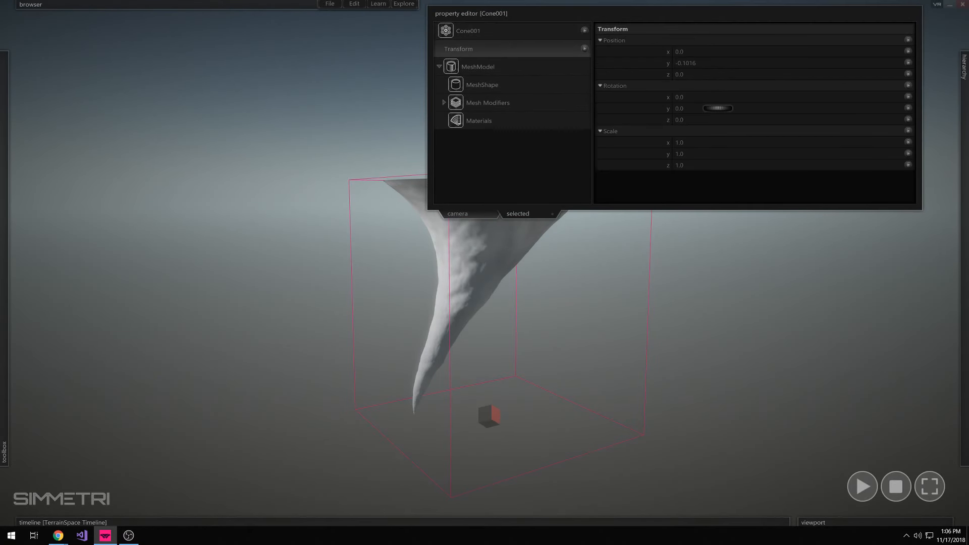
left_click_drag(719, 111, 707, 112)
left_click(900, 130)
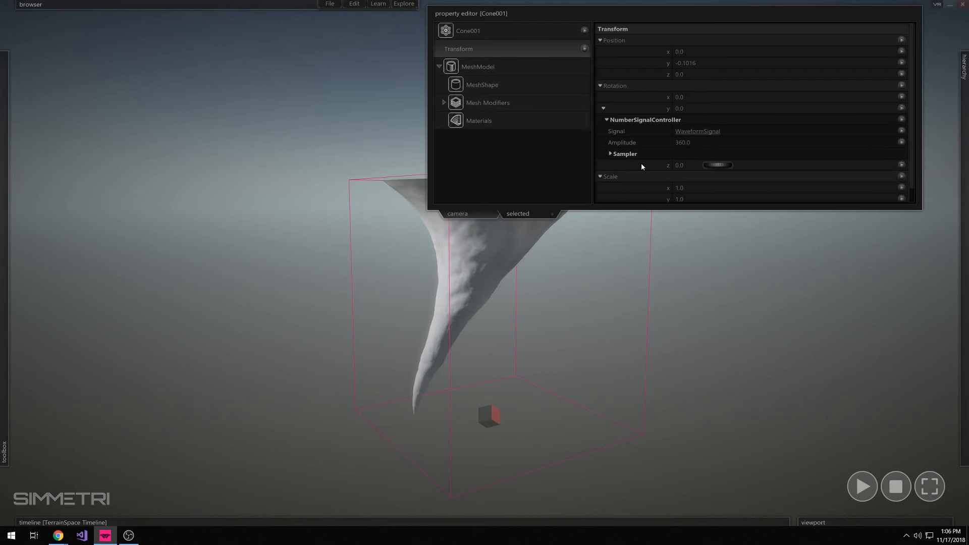
Set the rotation signal's wave type to SawTooth and play the simulation to preview the spinning tornado
left_click(693, 132)
left_click(705, 63)
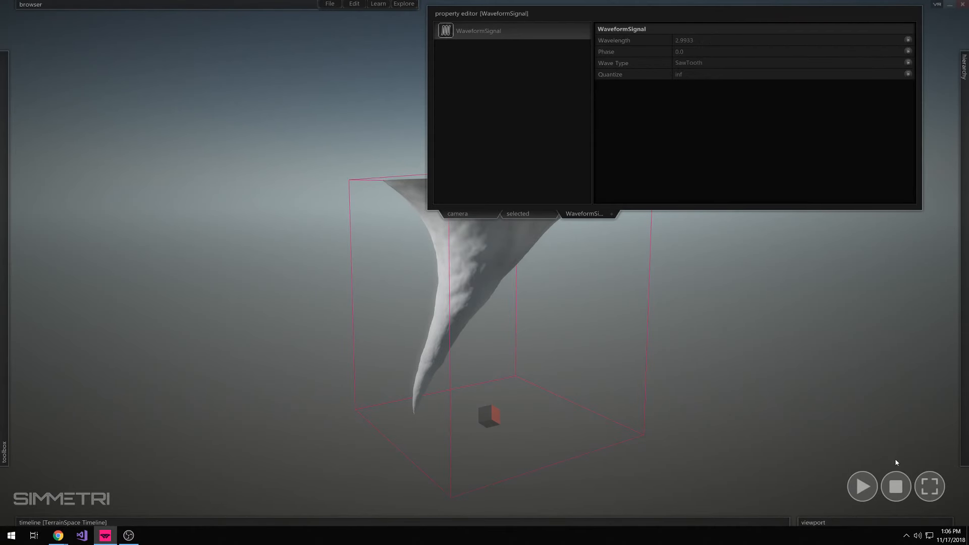
left_click(863, 486)
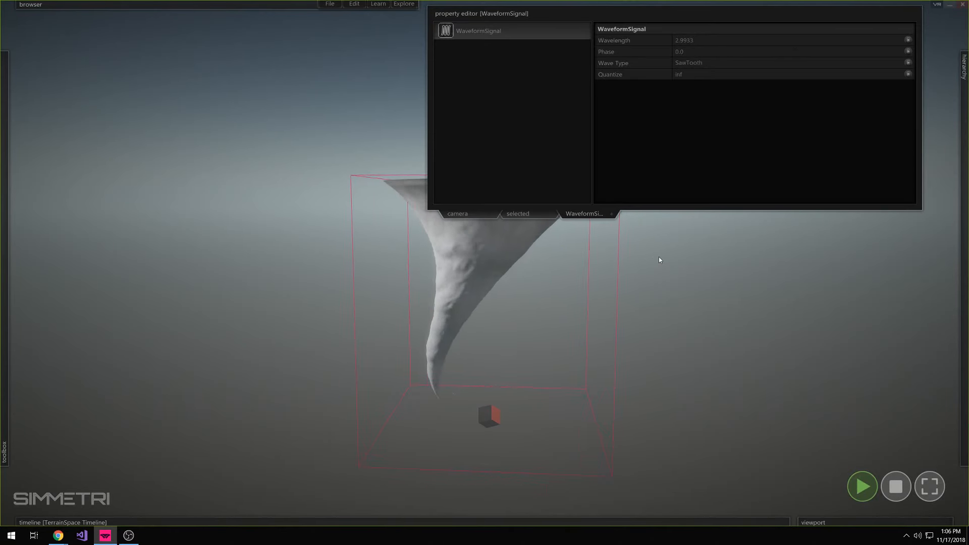
left_click(540, 214)
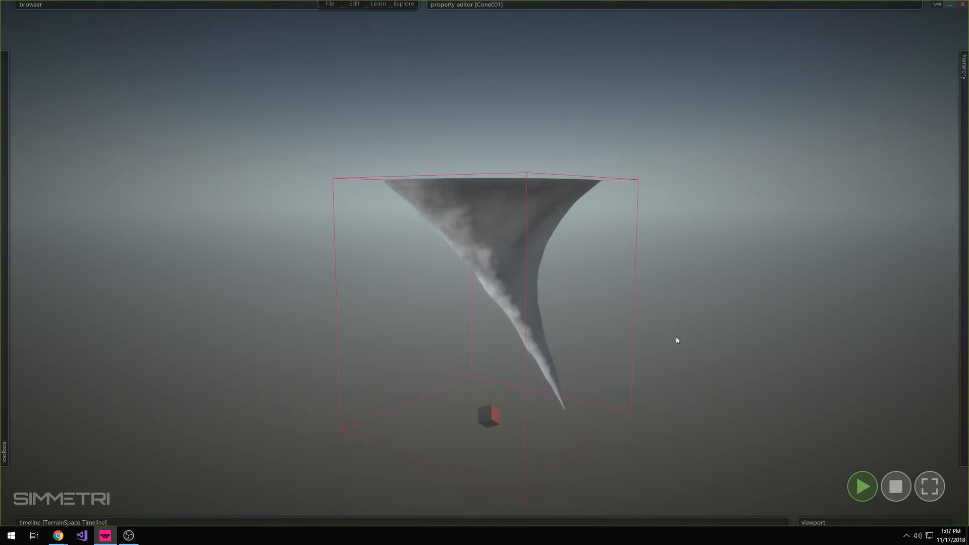
left_click(511, 335)
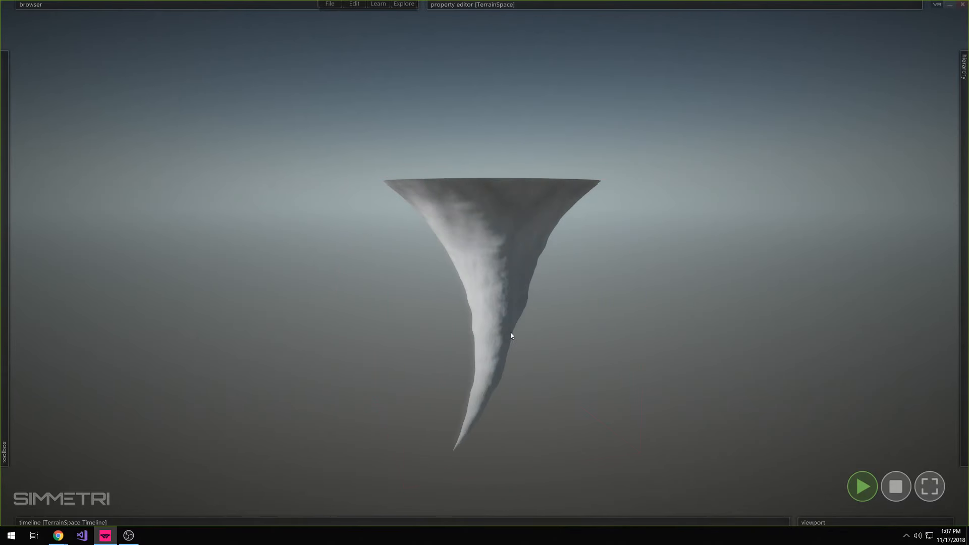
Add a VertexTransform mesh modifier to the tornado mesh
left_click(490, 279)
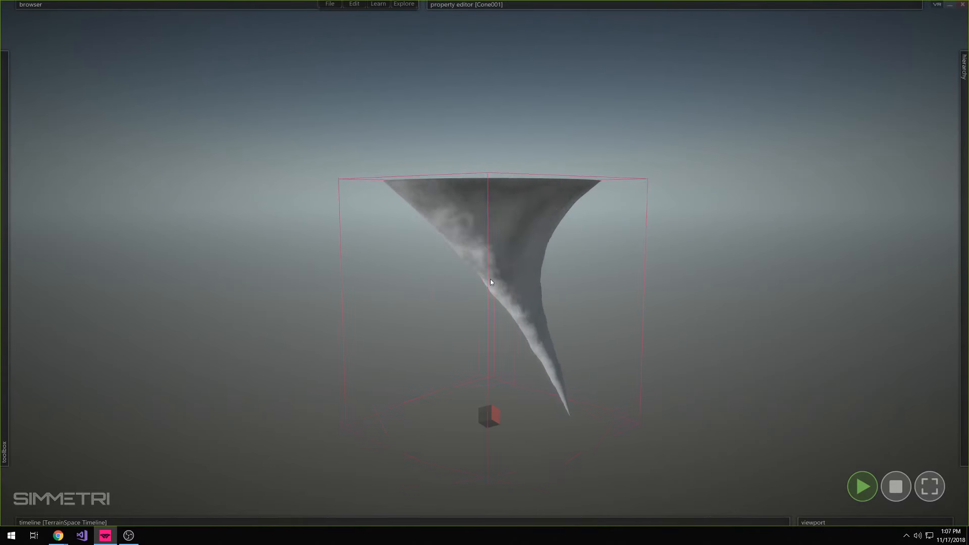
left_click(662, 9)
left_click(487, 102)
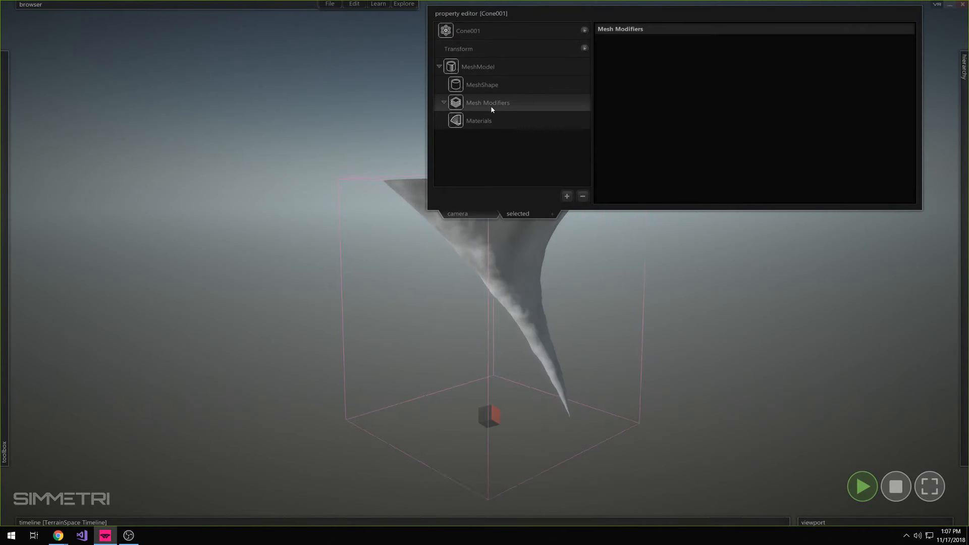
left_click(566, 197)
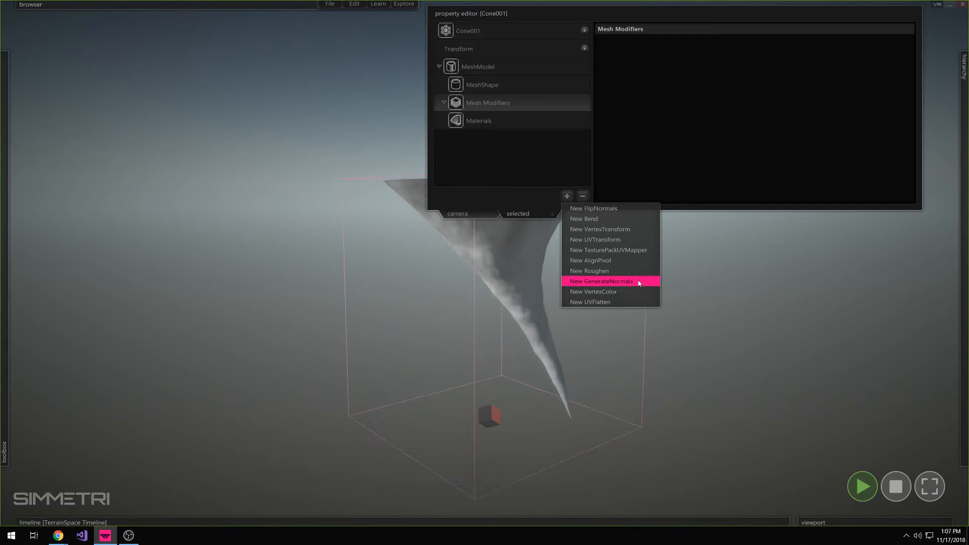
left_click(618, 233)
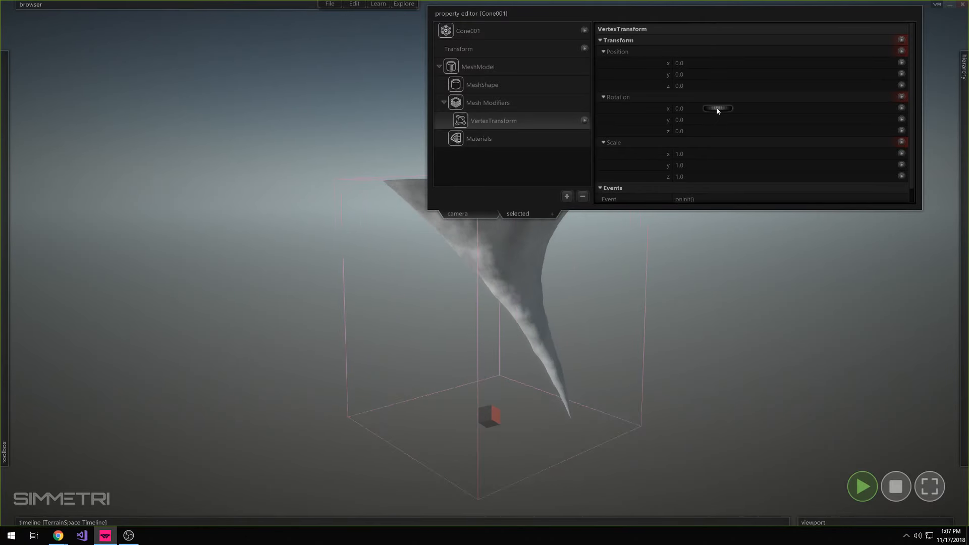
left_click_drag(718, 110, 717, 131)
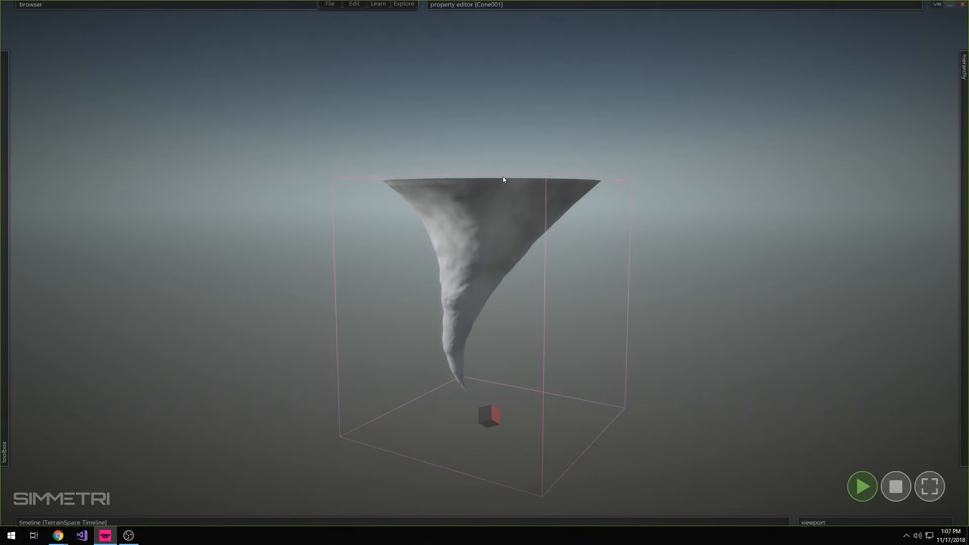
Add an AlignPivot mesh modifier to the tornado and set its YAxis alignment to Max
mouse_move(505, 157)
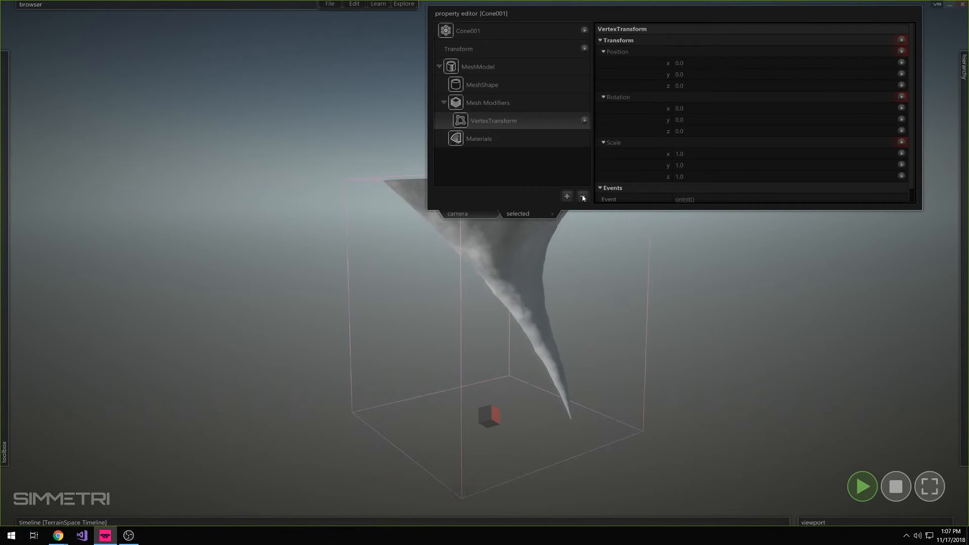
left_click(534, 107)
left_click(568, 196)
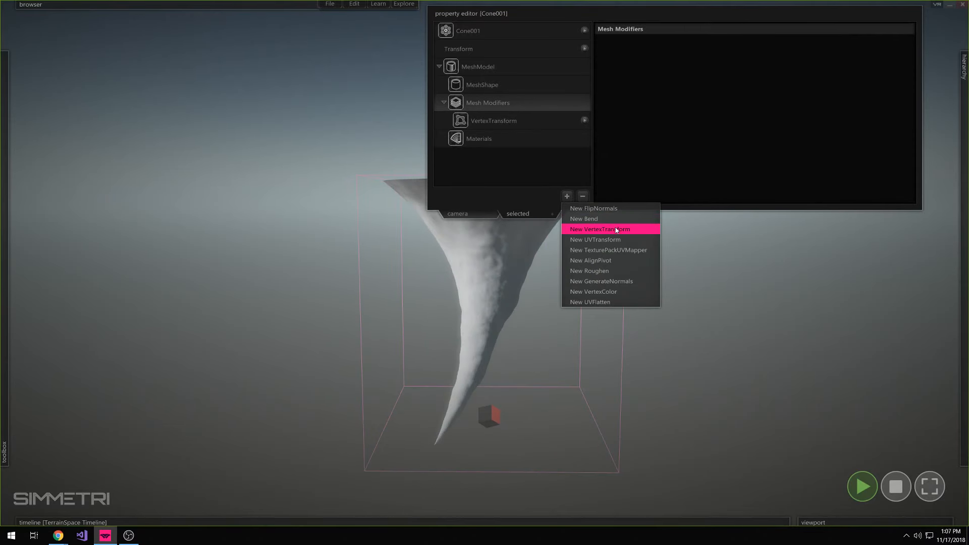
left_click(614, 260)
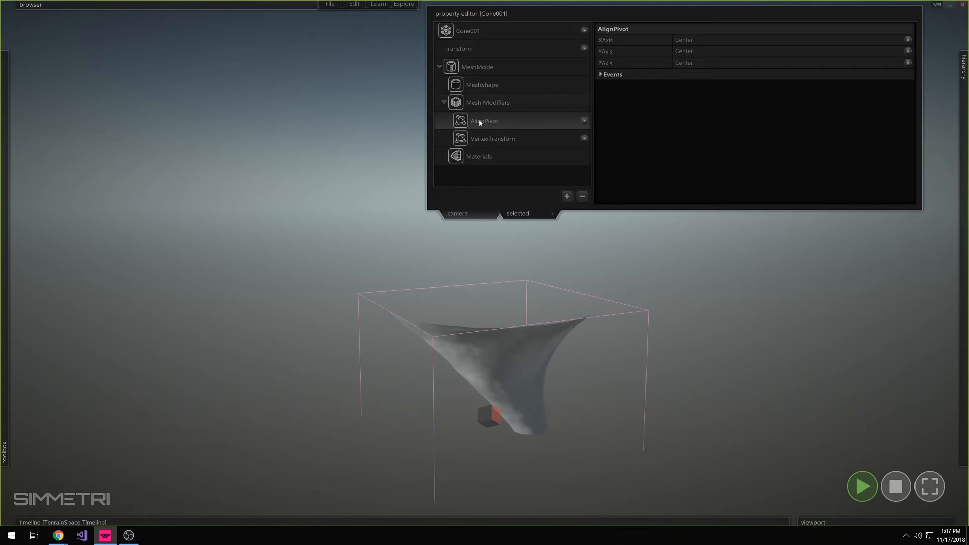
left_click(692, 52)
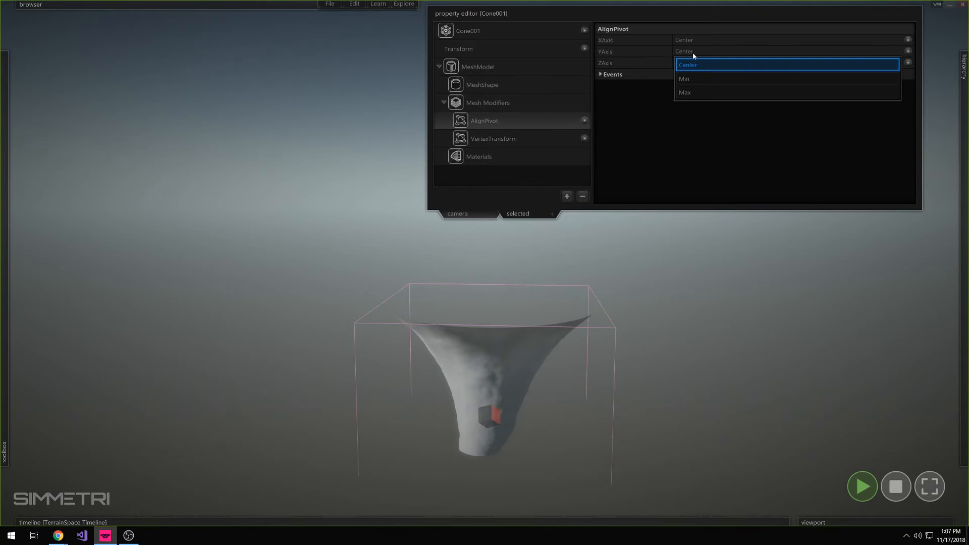
left_click(704, 93)
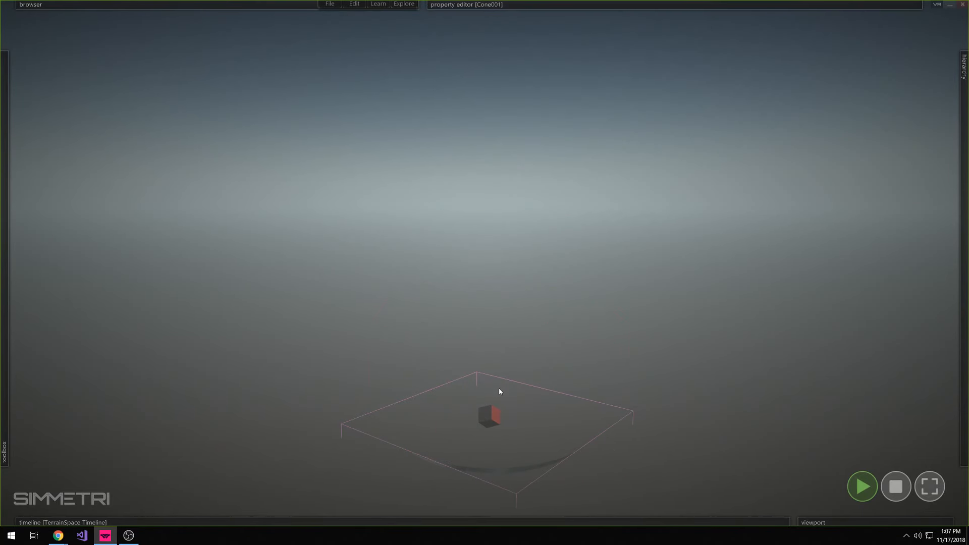
Raise the tornado in the scene and set its VertexTransform rotation to X -15.2789 and Z 13.369
left_click_drag(497, 405, 503, 184)
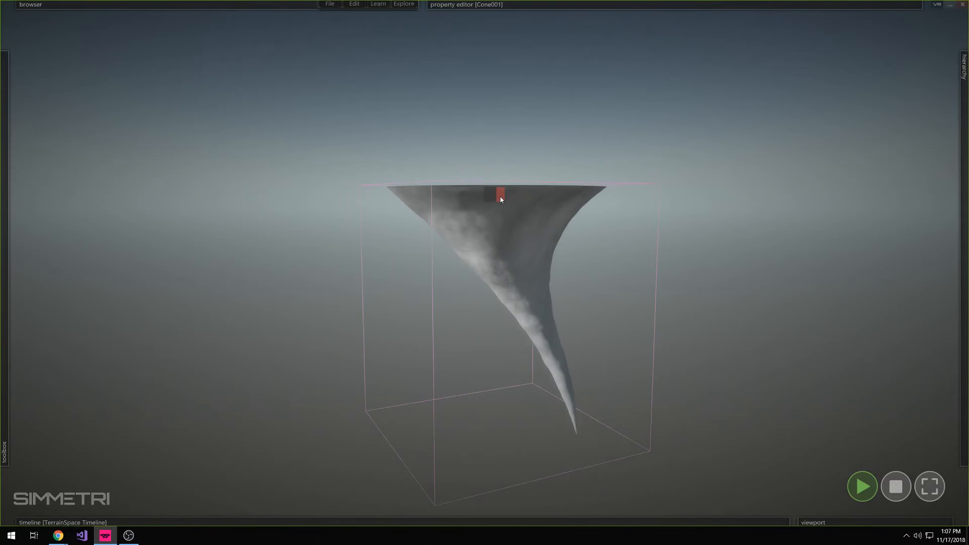
mouse_move(467, 4)
left_click(525, 138)
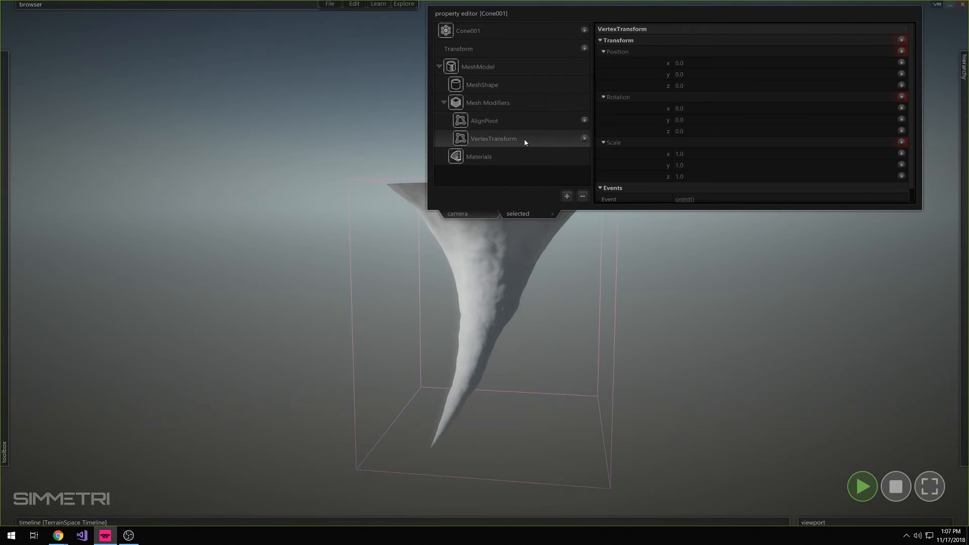
mouse_move(714, 108)
left_mouse_down()
mouse_move(695, 110)
mouse_move(711, 108)
mouse_move(703, 129)
mouse_move(718, 135)
mouse_move(694, 130)
mouse_move(725, 133)
mouse_move(714, 129)
mouse_move(725, 108)
mouse_move(715, 110)
left_mouse_up()
key("Escape")
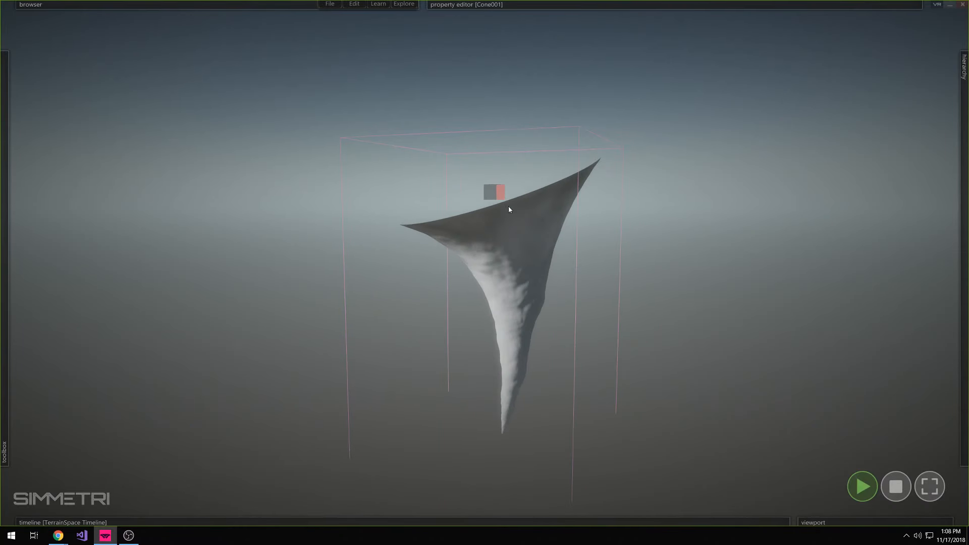
Examine the tornado's AlignPivot and VertexTransform modifiers and its Transform while watching how the tilted mesh spins
mouse_move(637, 5)
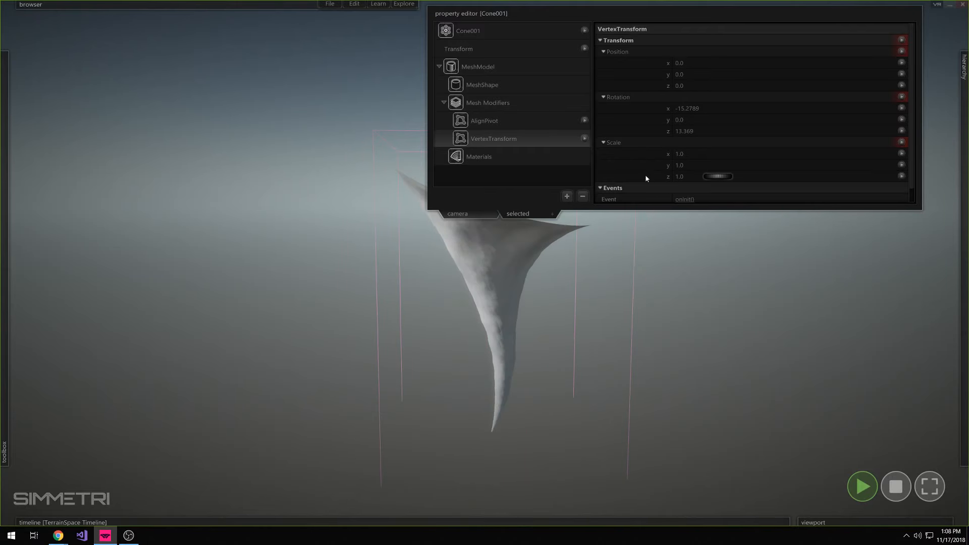
left_click(484, 103)
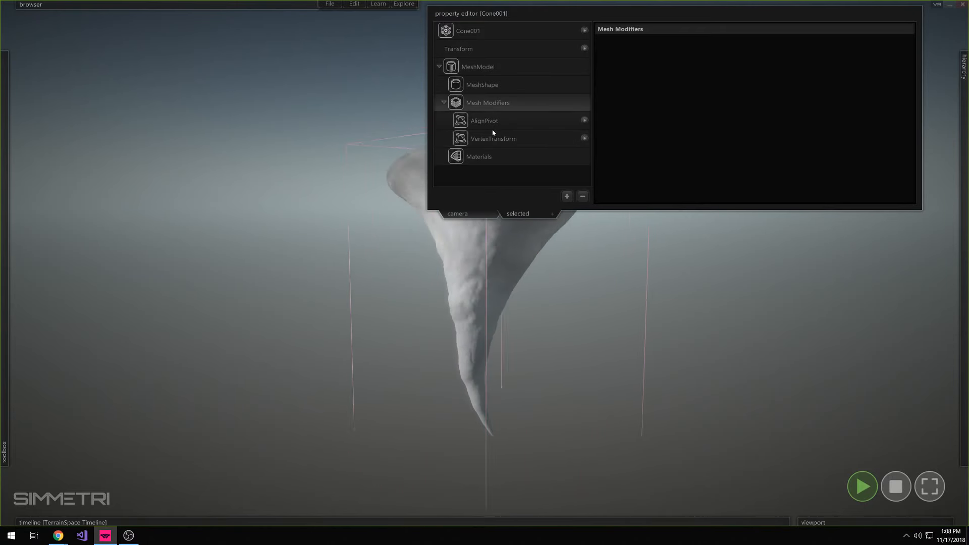
left_click(492, 138)
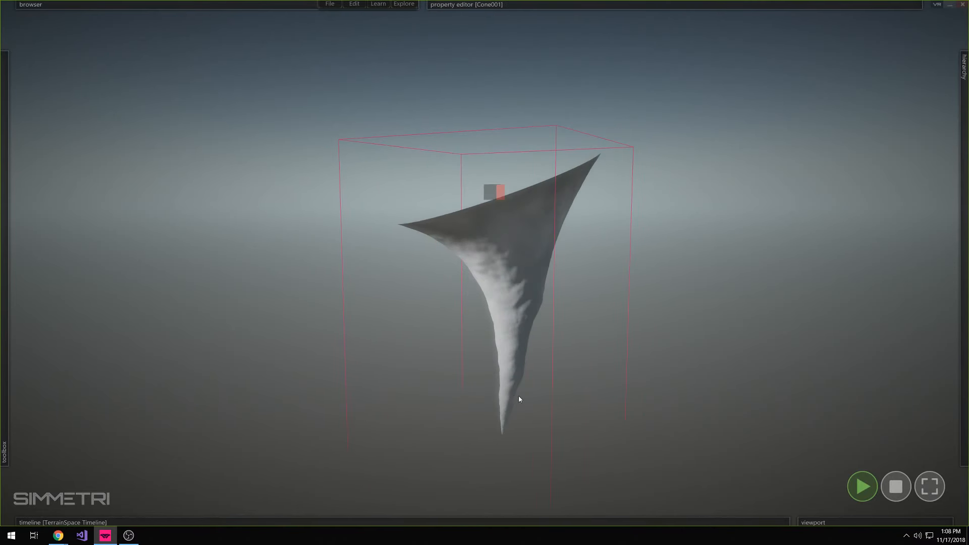
left_click(681, 352)
right_click_drag(704, 348, 484, 262)
left_click(623, 4)
left_click(465, 259)
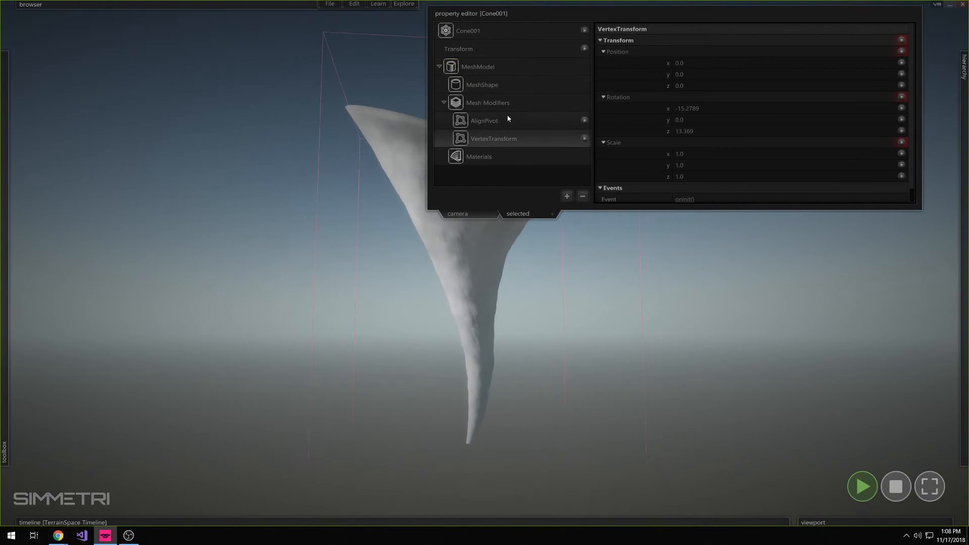
left_click(492, 101)
left_click(509, 140)
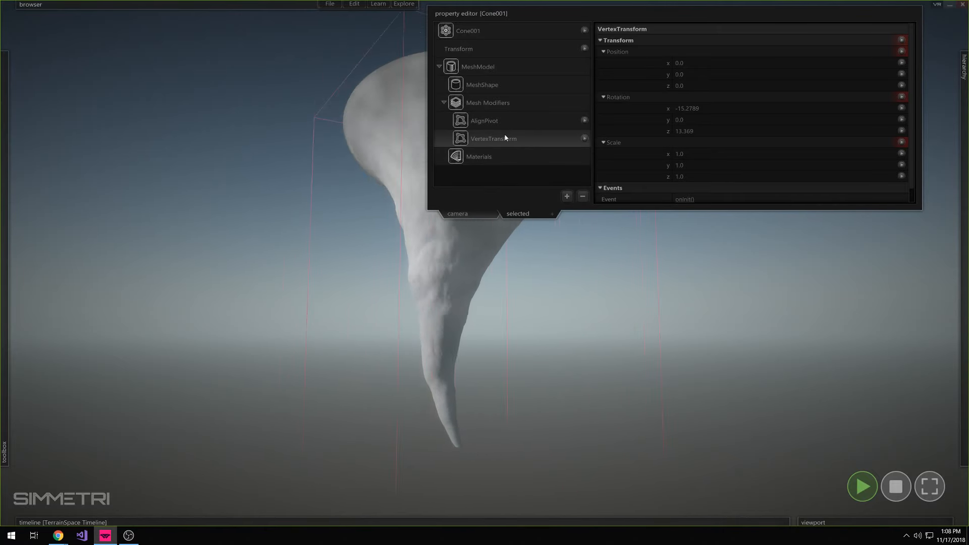
left_click(516, 125)
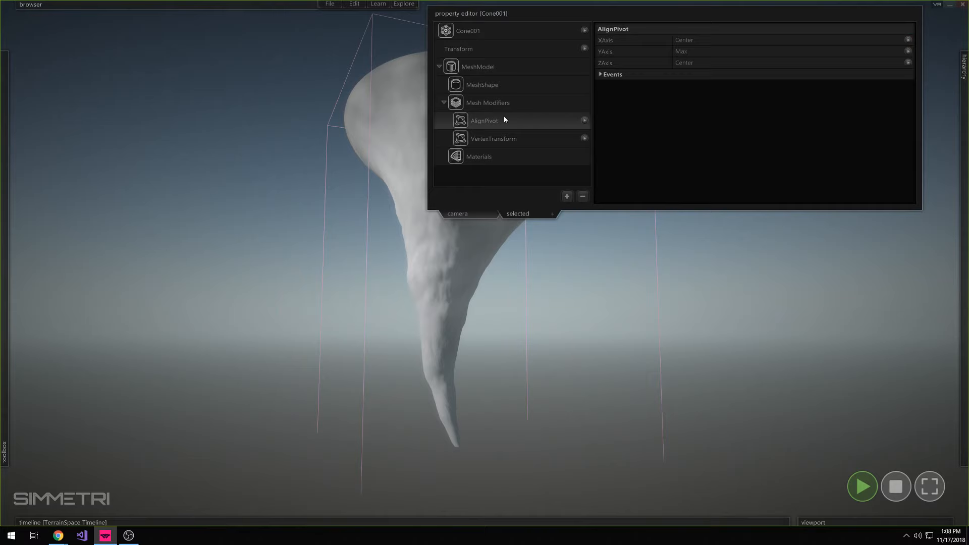
left_click(501, 51)
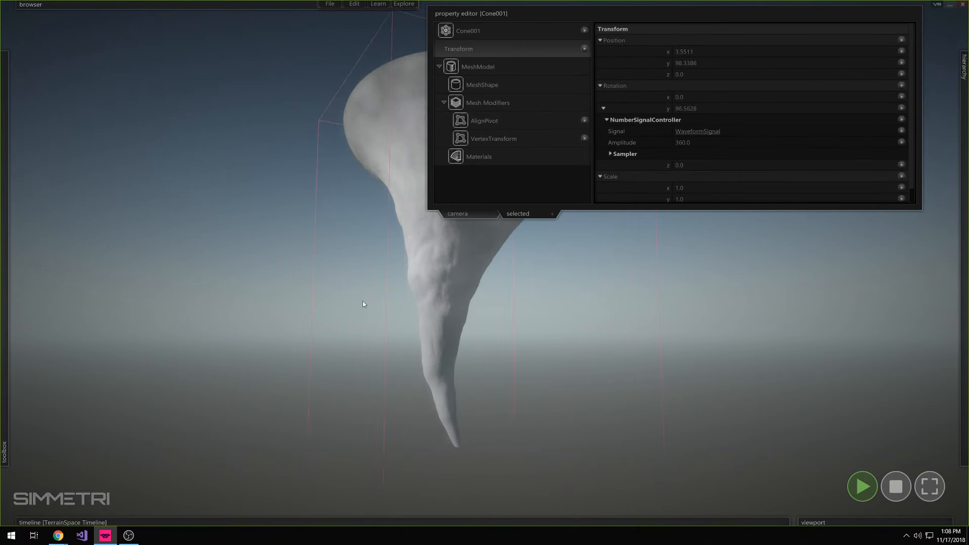
left_click(488, 140)
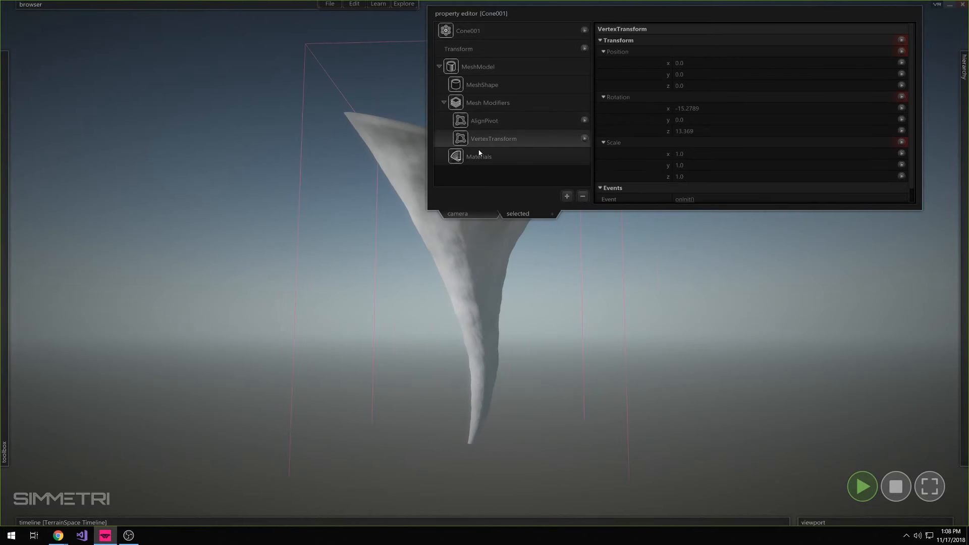
left_click(491, 122)
left_click(480, 138)
left_click(487, 102)
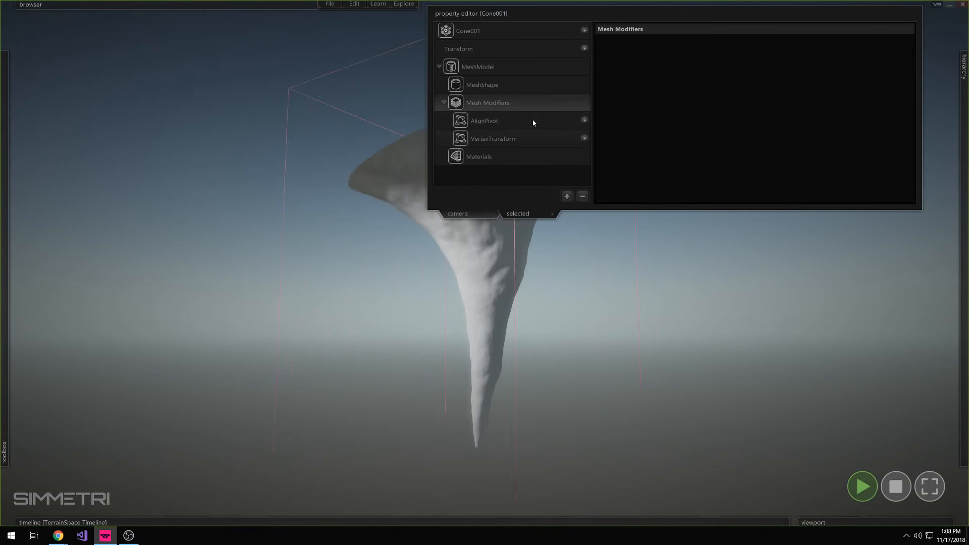
left_click(489, 123)
left_click(493, 135)
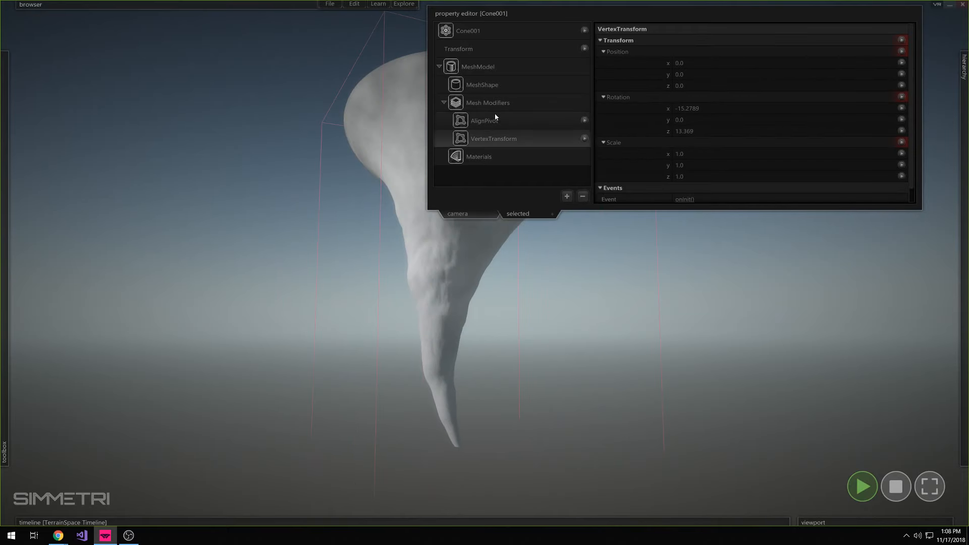
left_click(494, 123)
left_click(495, 132)
left_click(498, 126)
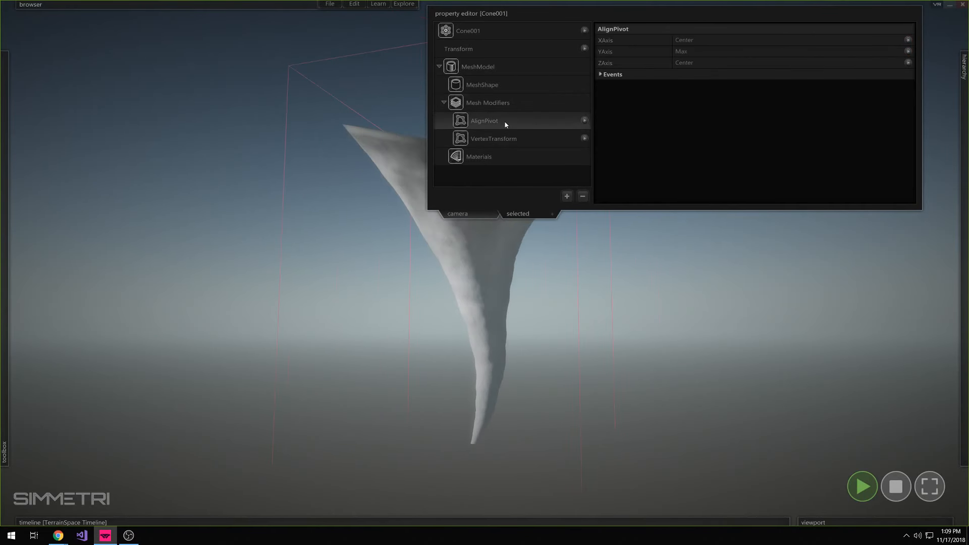
left_click(502, 140)
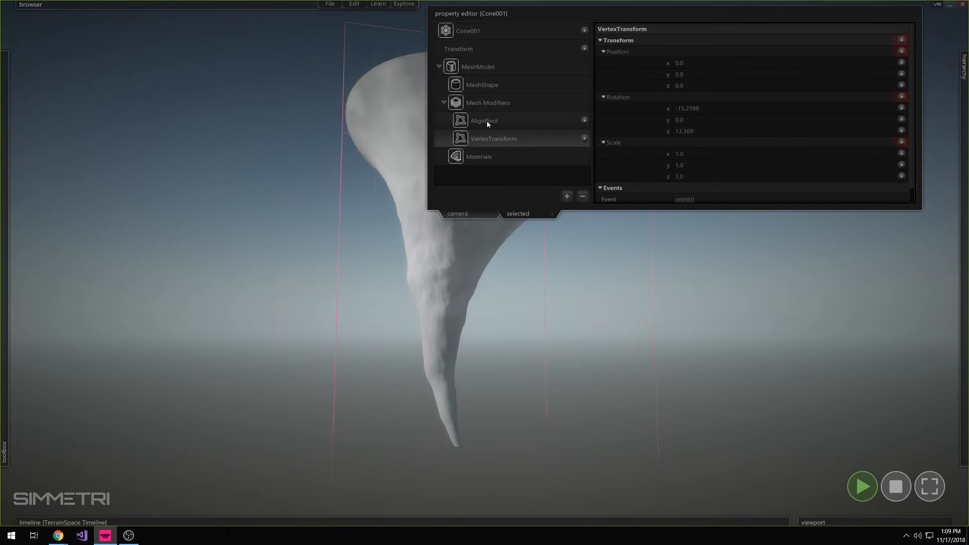
left_click(490, 51)
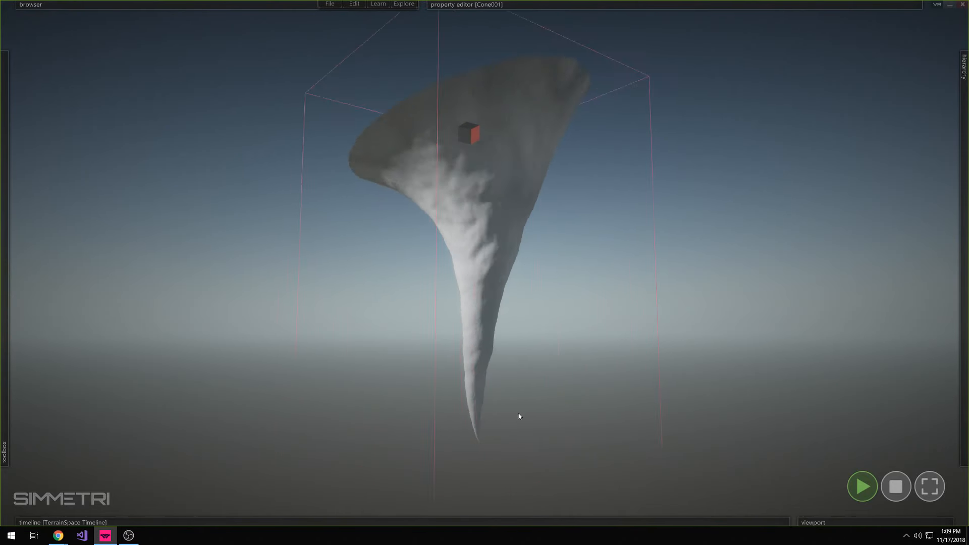
Reselect the tornado mesh and open its 01__Default material for editing
left_click(686, 332)
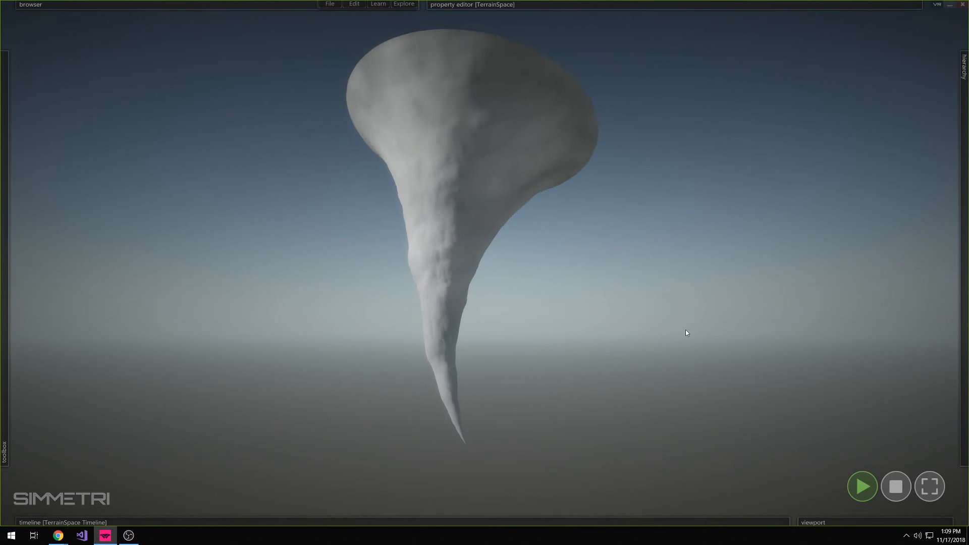
left_click(490, 244)
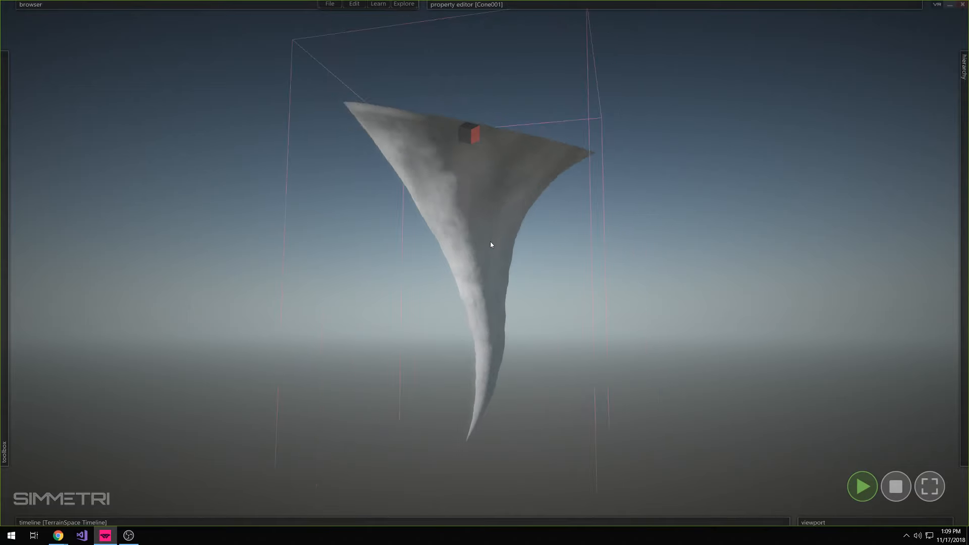
mouse_move(600, 5)
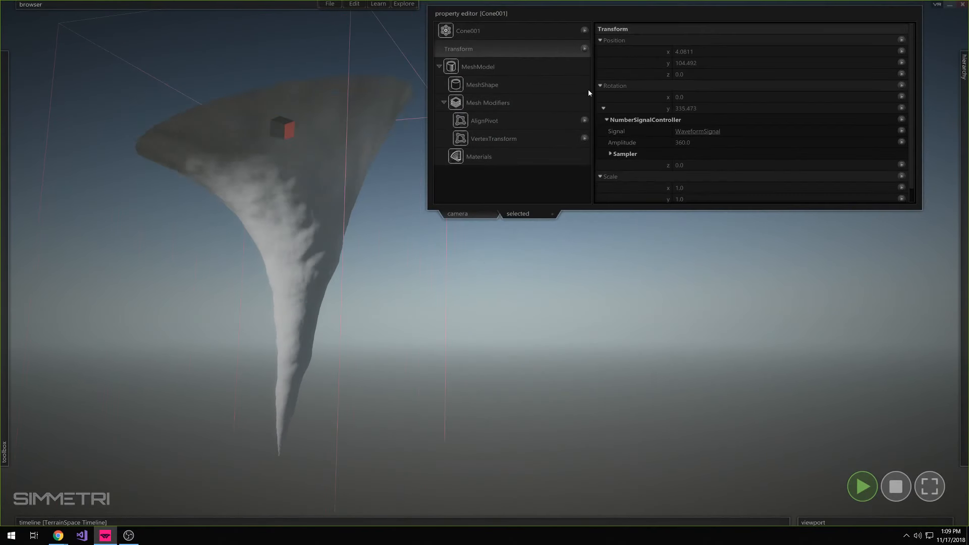
left_click(507, 158)
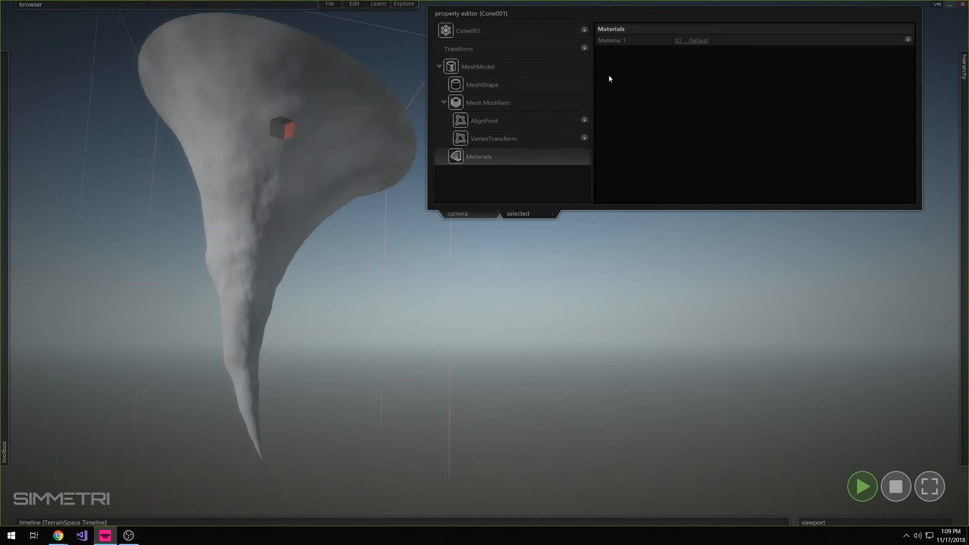
left_click(690, 39)
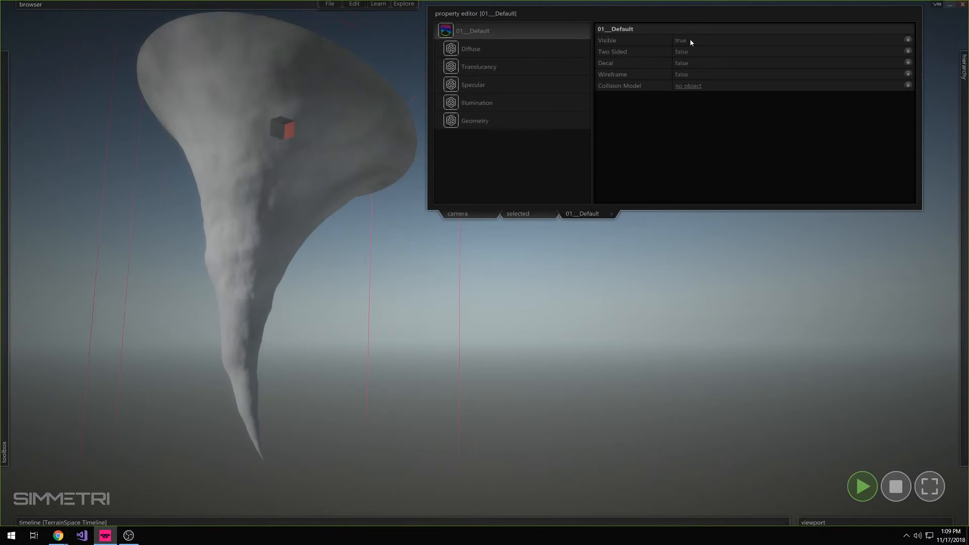
Enable Two Sided Lighting and set Casts Shadows to false in the material's Illumination settings
left_click(507, 84)
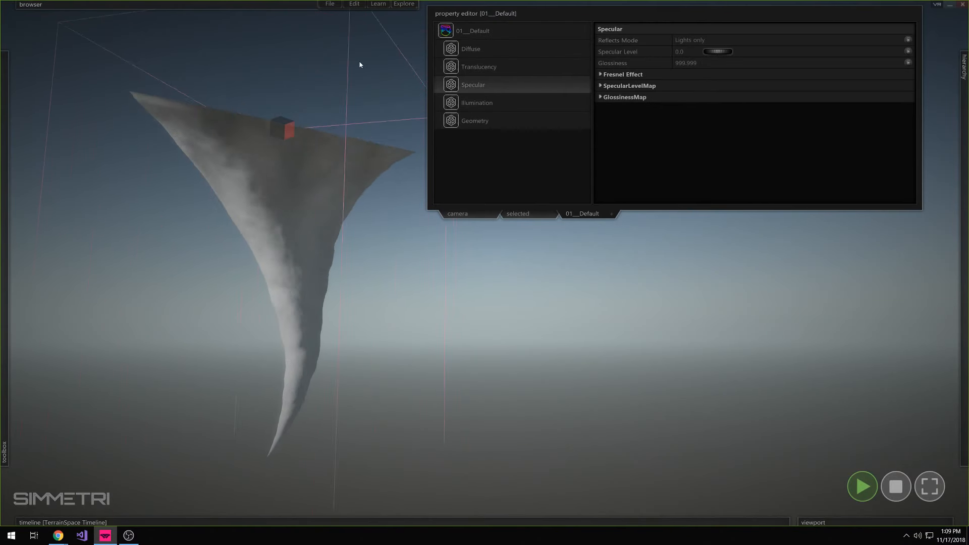
left_click(522, 101)
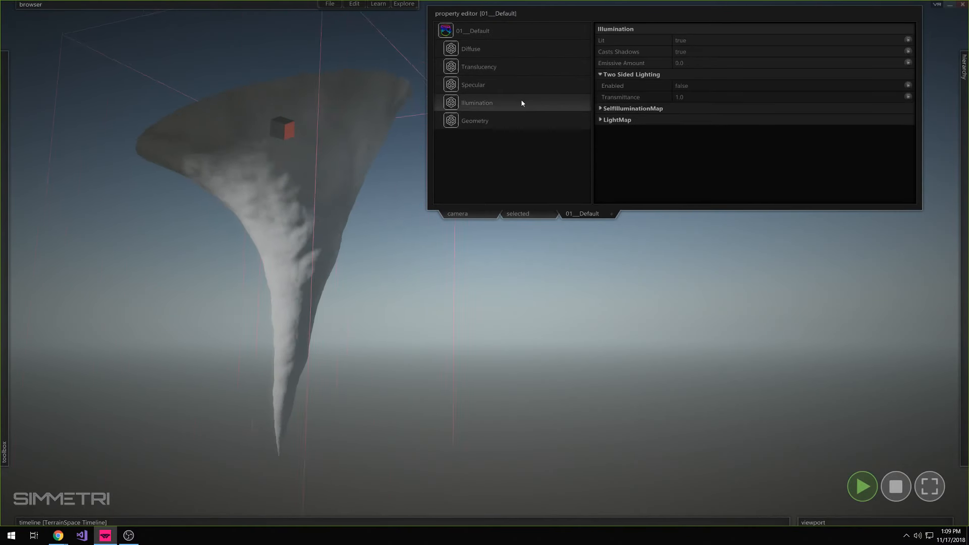
left_click(685, 87)
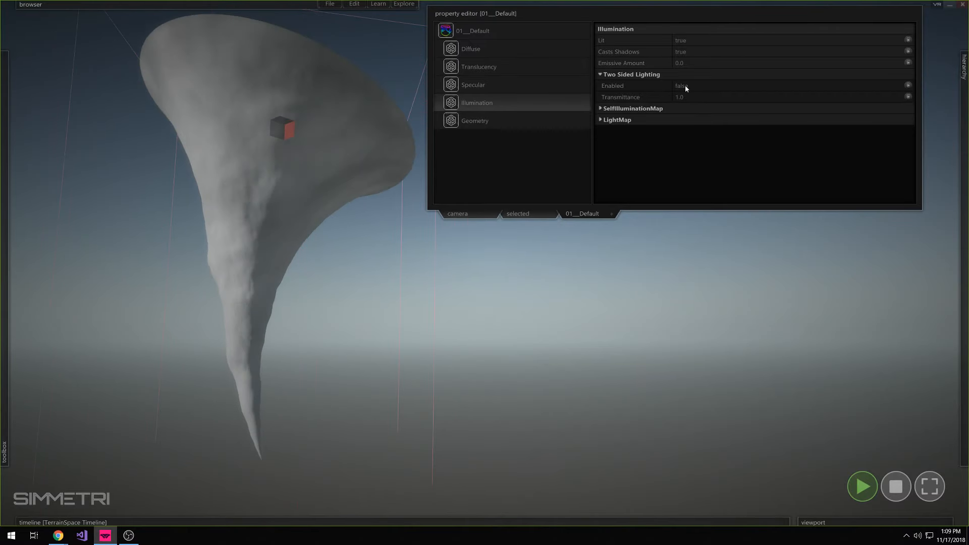
left_click(682, 52)
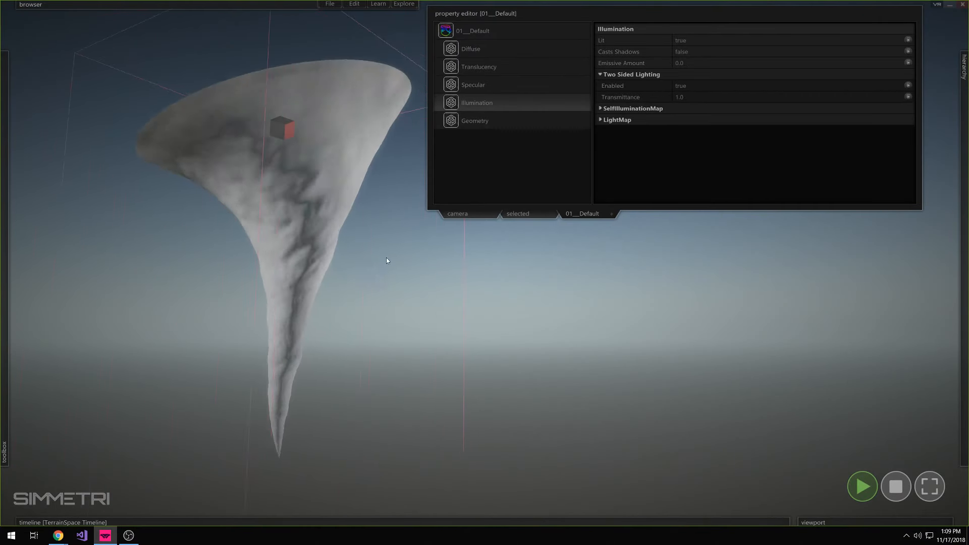
Switch to Chrome, search for tornado images, and compare the Forbes tornado photo with the model
left_click(59, 536)
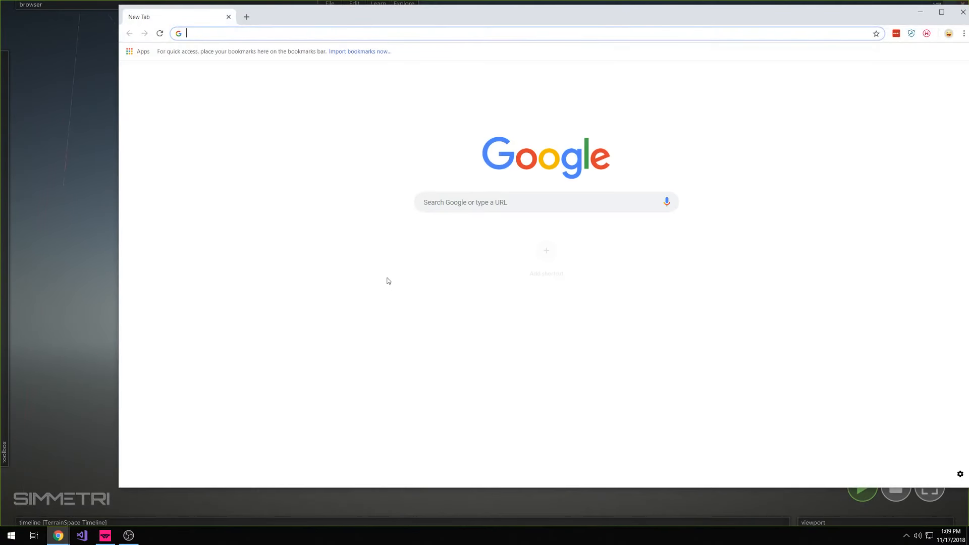
type("tornado images")
key("Return")
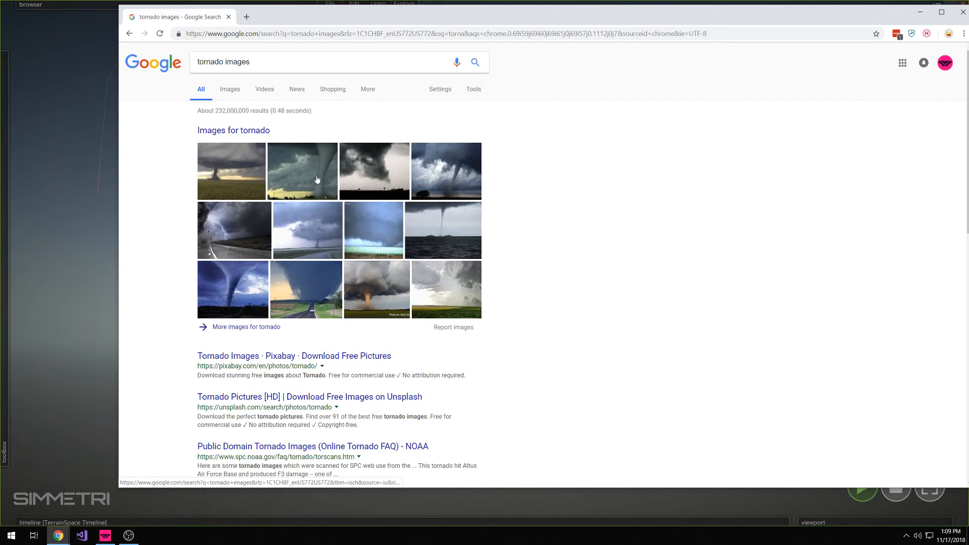
left_click(319, 180)
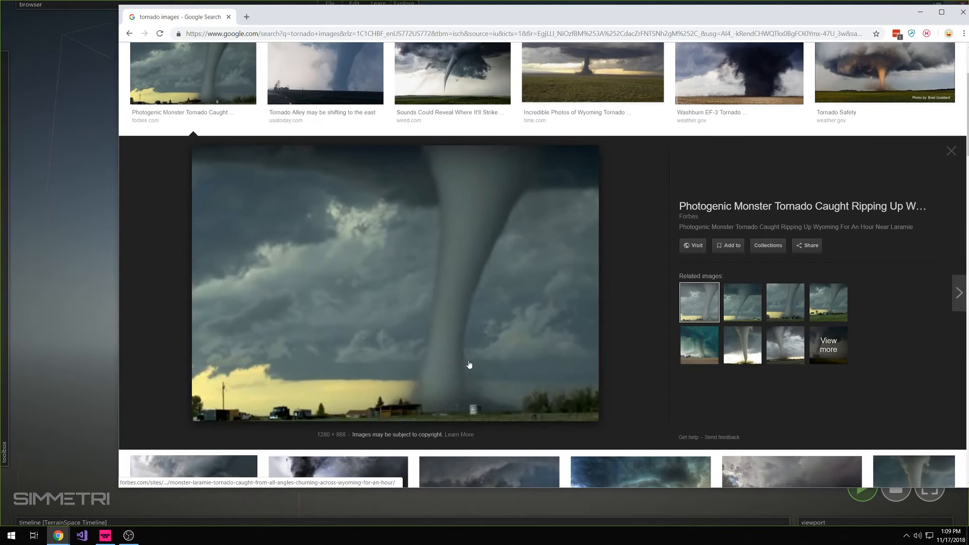
left_click_drag(504, 12, 748, 10)
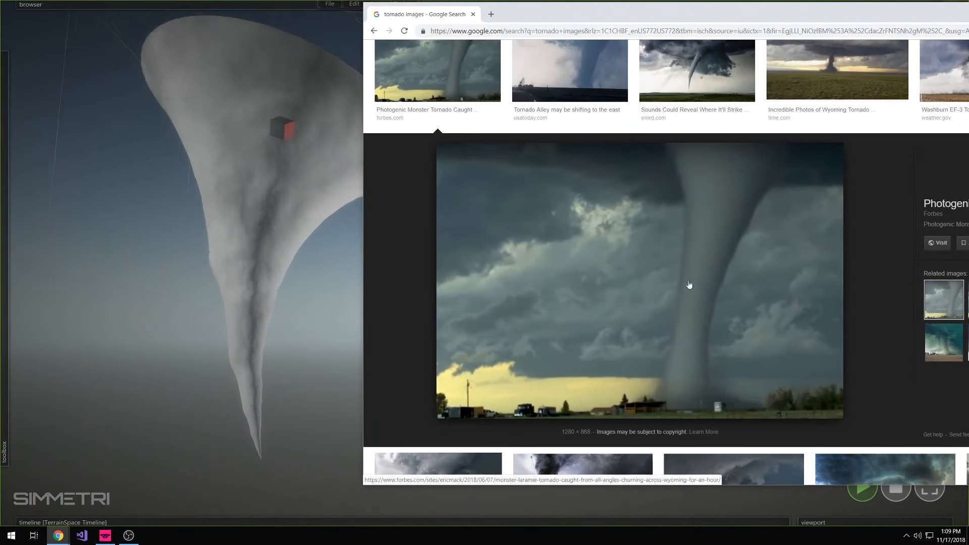
left_click_drag(538, 16, 968, 25)
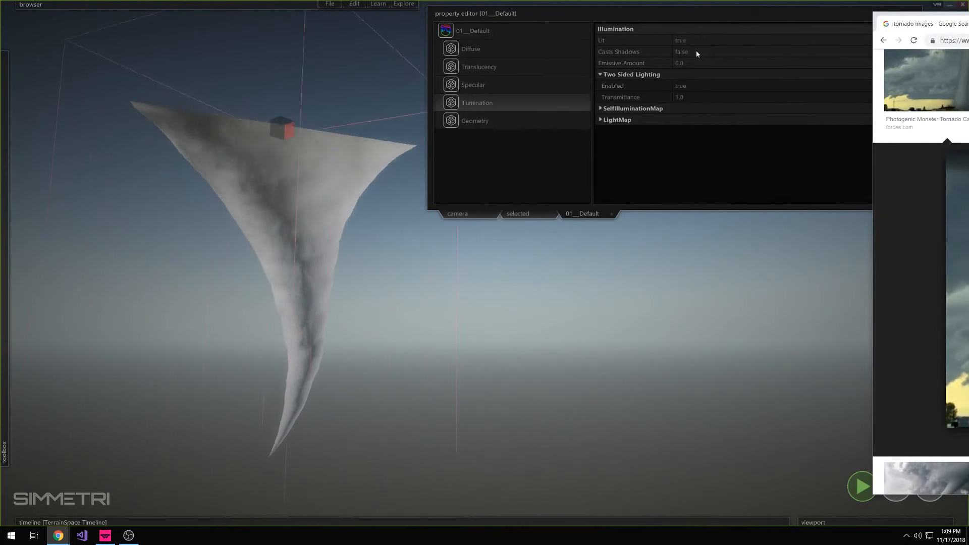
Set Two Sided Lighting back to false after toggling it to compare the tornado's shading with the reference photo
left_click(680, 85)
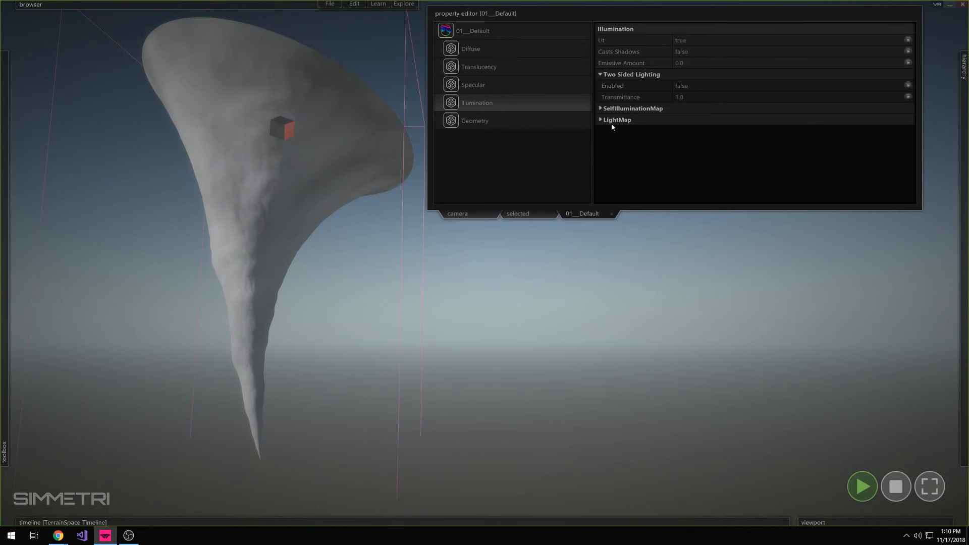
left_click(689, 86)
left_click(689, 86)
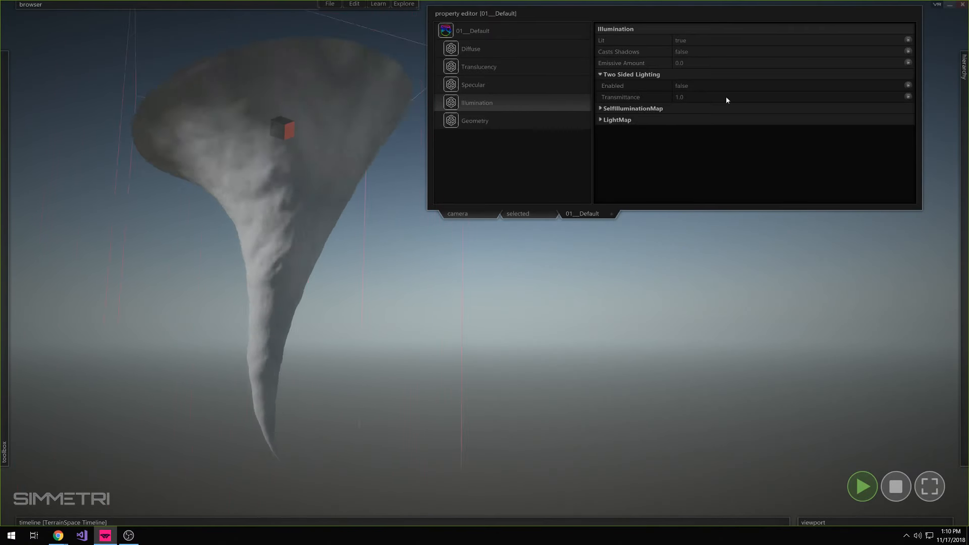
left_click_drag(968, 76, 320, 19)
scroll(292, 196, "down", 5)
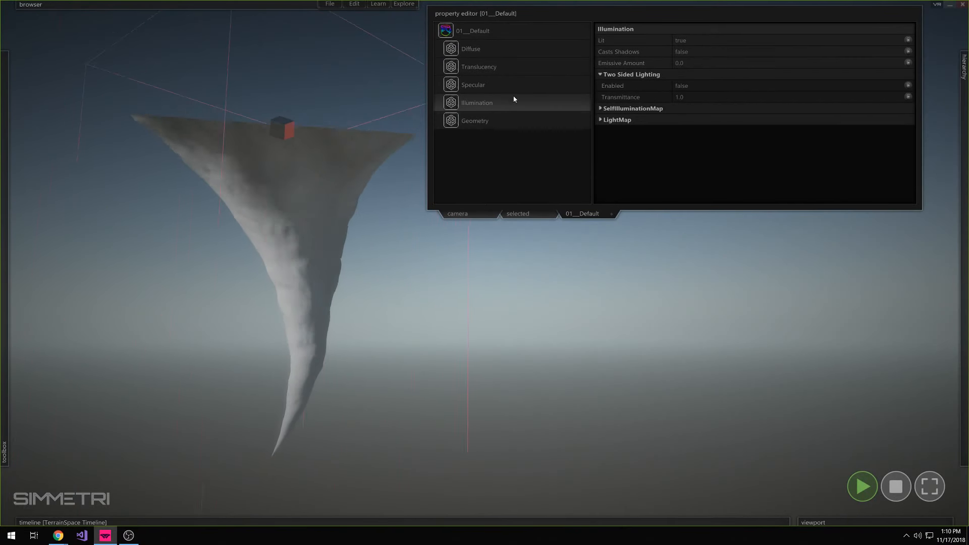
Set the Displacement of DisplacementMap1 to Wind rustle in the material's Geometry settings
left_click(510, 121)
mouse_move(642, 132)
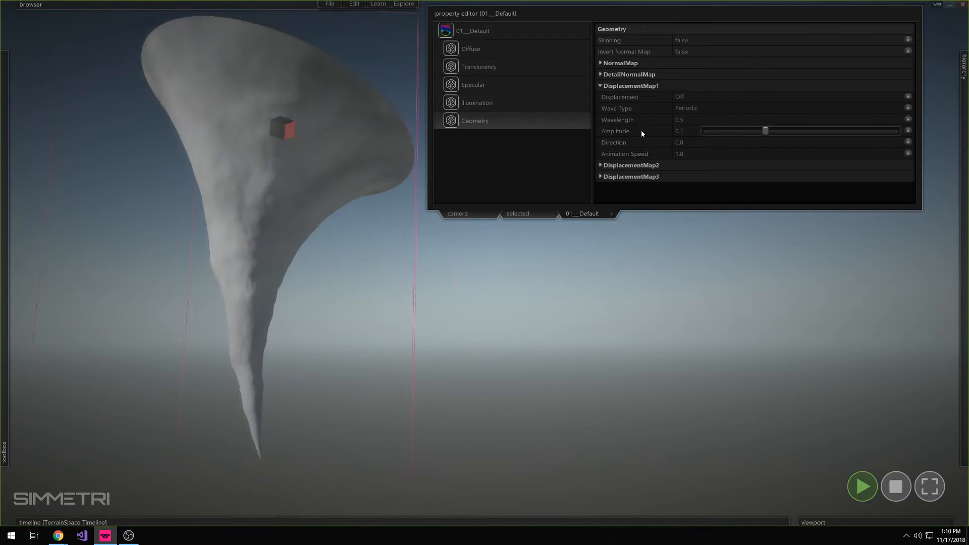
left_click(641, 88)
left_click(640, 87)
left_click(686, 98)
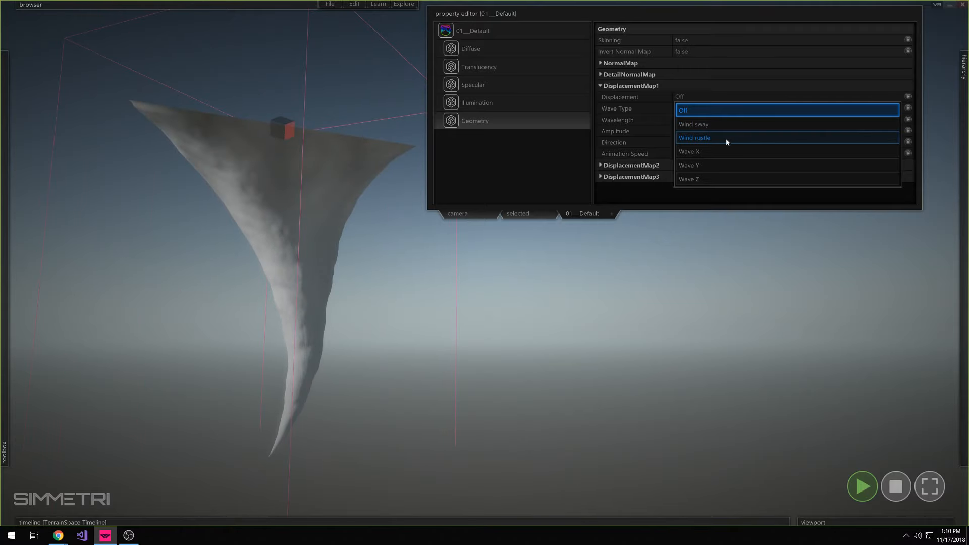
left_click(725, 137)
left_click(713, 100)
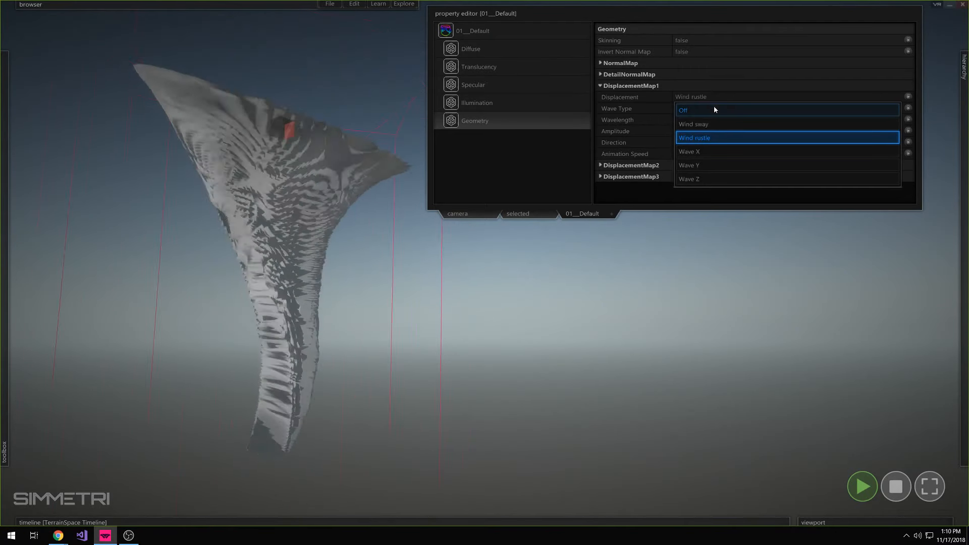
left_click(708, 137)
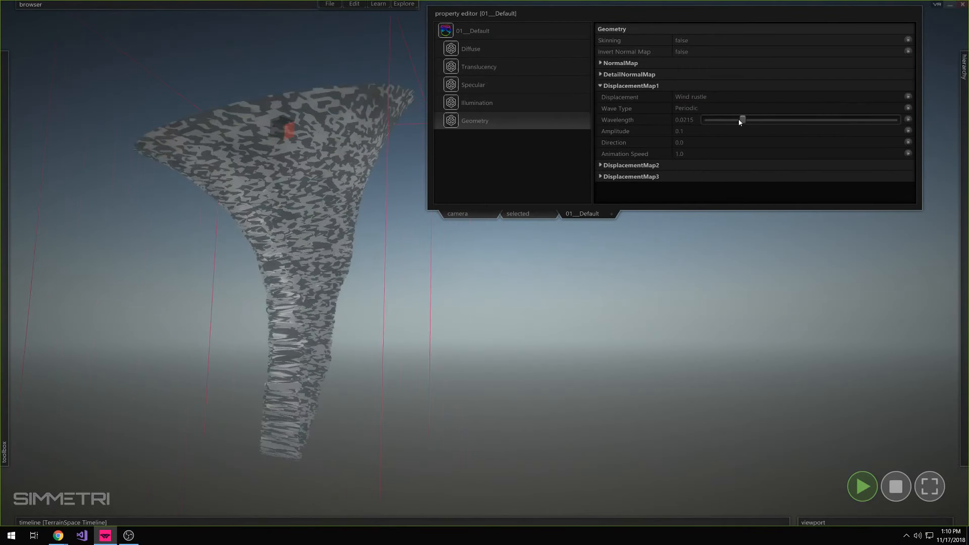
Set DisplacementMap1's Wave Type to Noisy and tune it to wavelength 0.0754, amplitude 0.0287, direction 85.5666 and animation speed 1.0198
left_click_drag(740, 122, 761, 120)
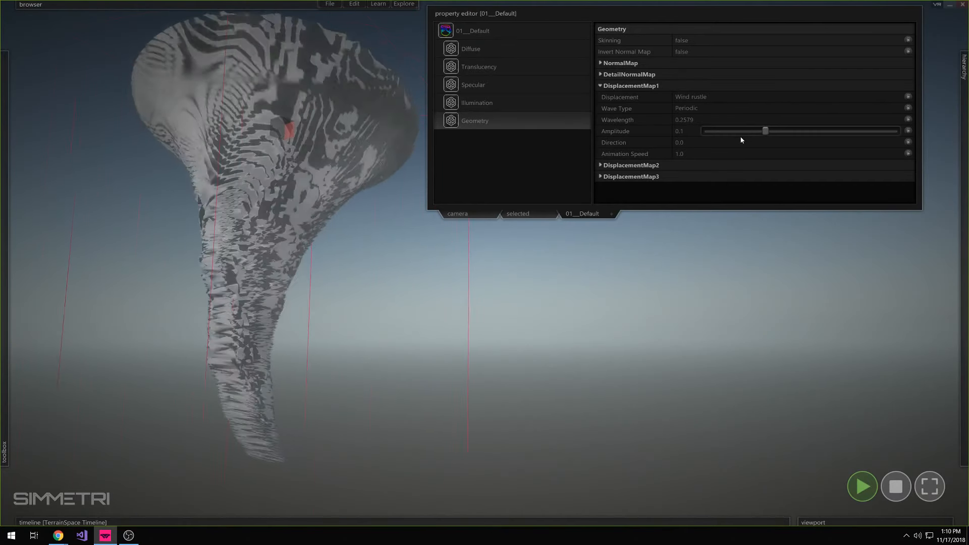
left_click(711, 109)
left_click(708, 135)
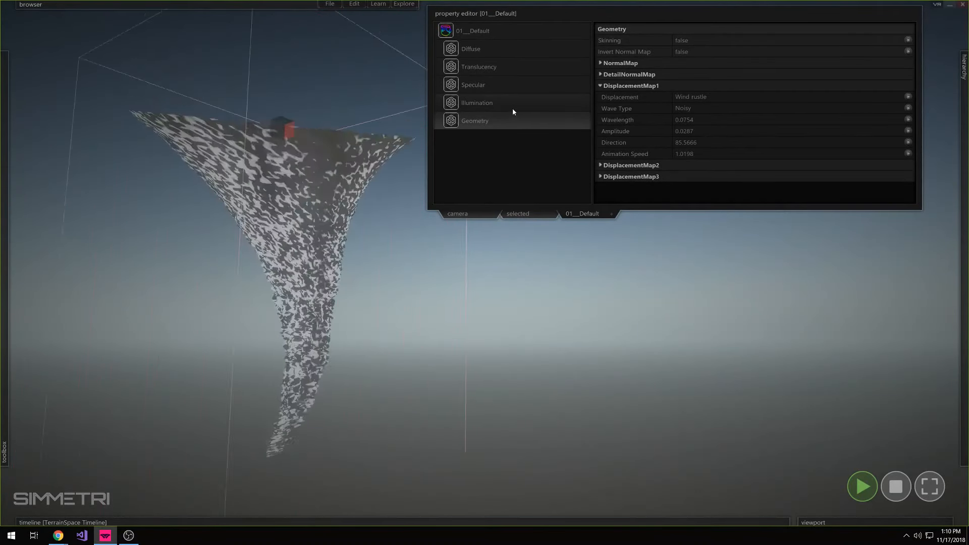
Enable Two Sided Lighting in the Illumination settings and adjust DisplacementMap1 to wavelength 0.0776 and direction 39.9014
left_click(512, 107)
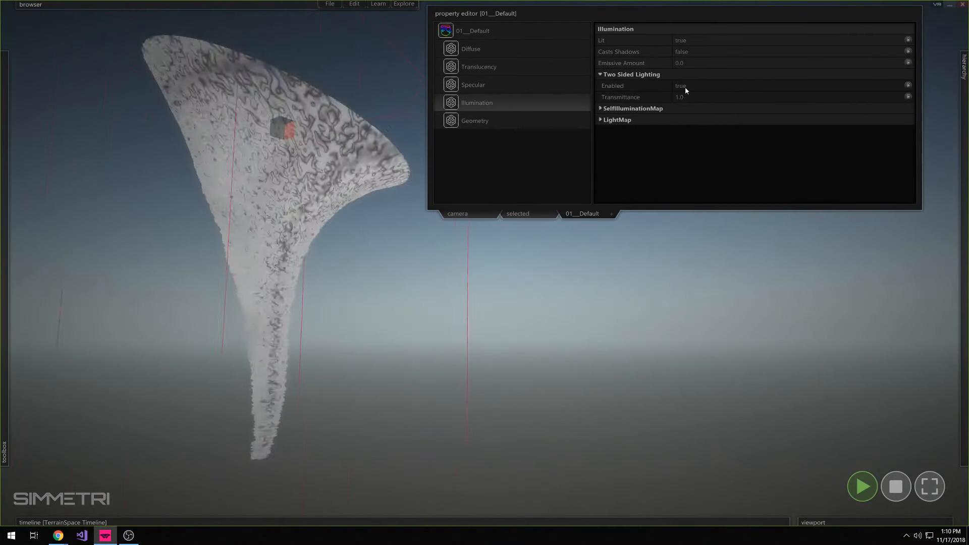
left_click(508, 118)
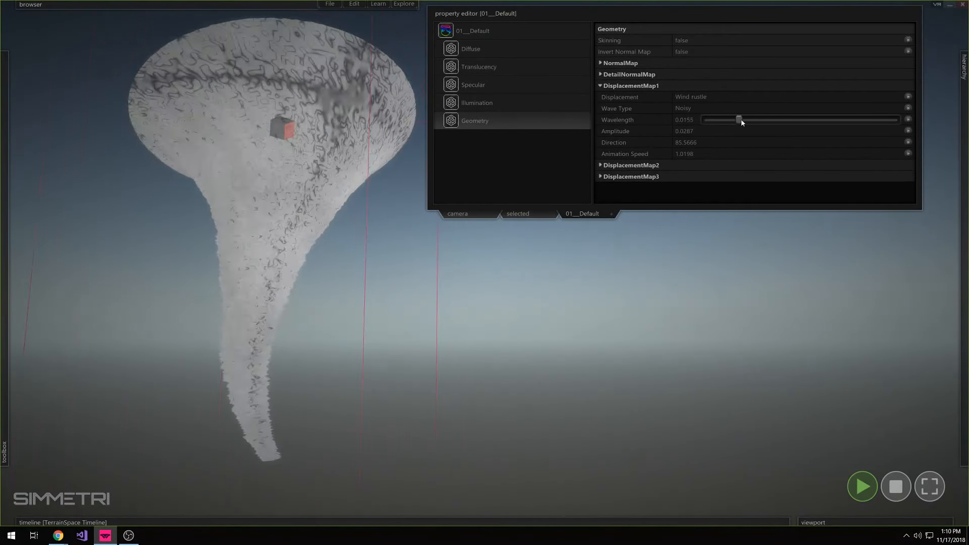
left_click_drag(765, 119, 727, 142)
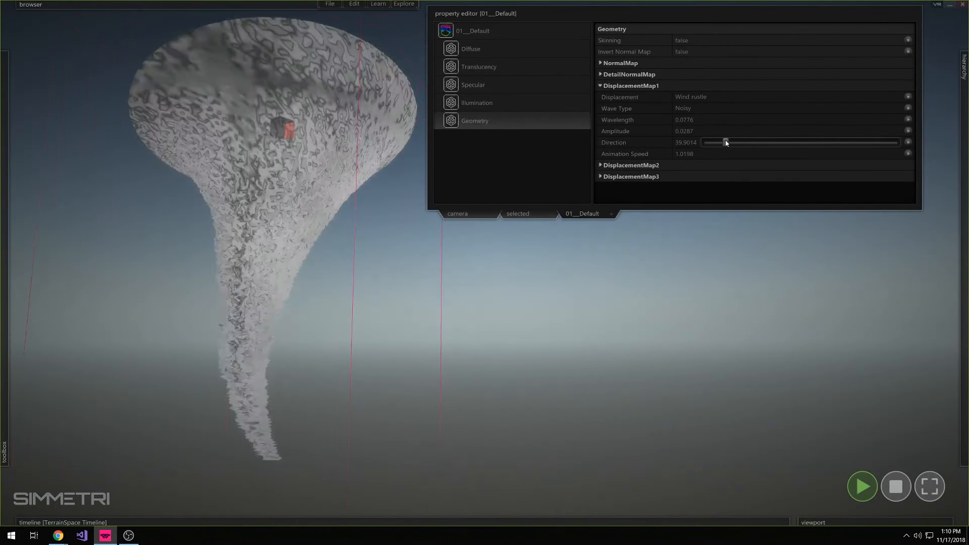
Set the material's Translucency blend mode to Alpha blended and reduce its opacity to about 0.12
left_click(510, 72)
left_click(697, 41)
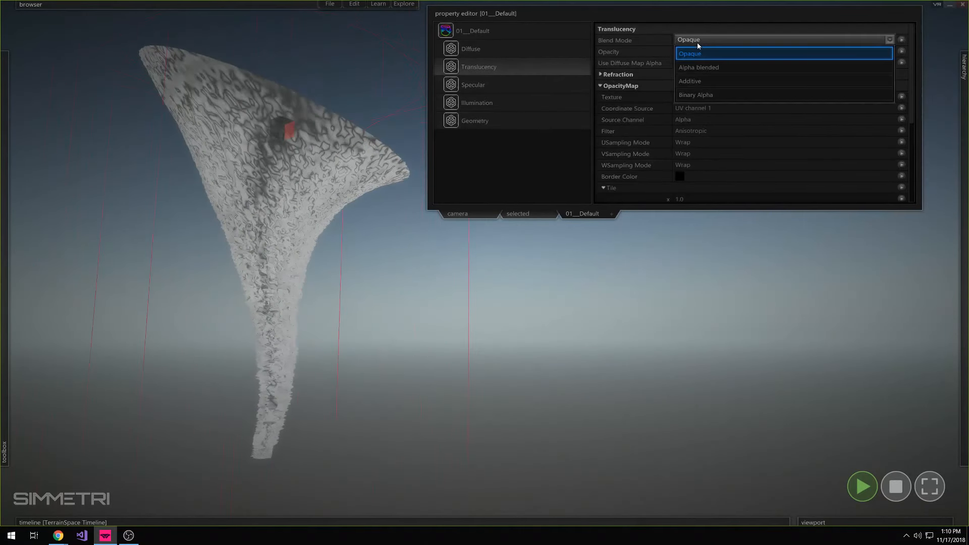
left_click(703, 65)
left_click_drag(891, 51, 747, 50)
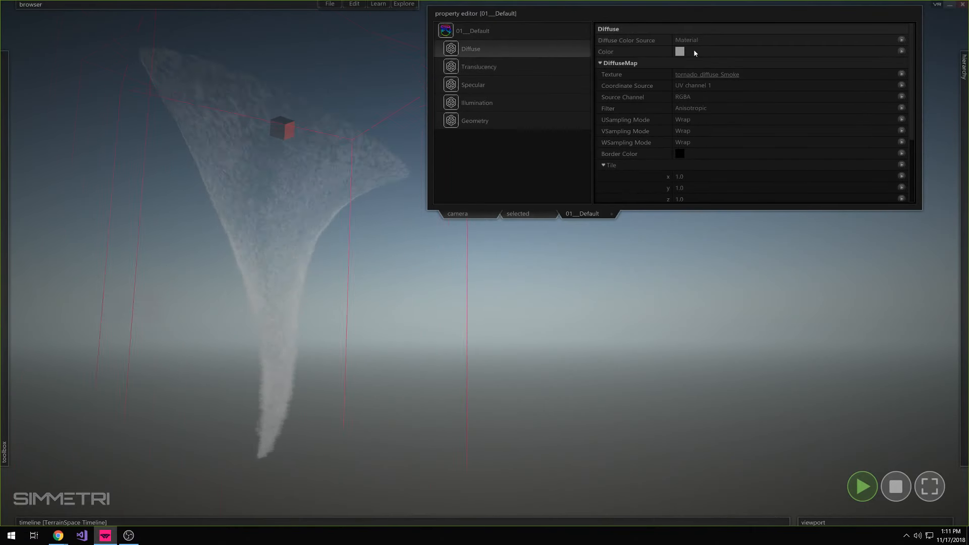
Try a darker grey diffuse color (93, 93, 93) on the material, and fine-tune its Translucency opacity to 0.1276
left_click(680, 53)
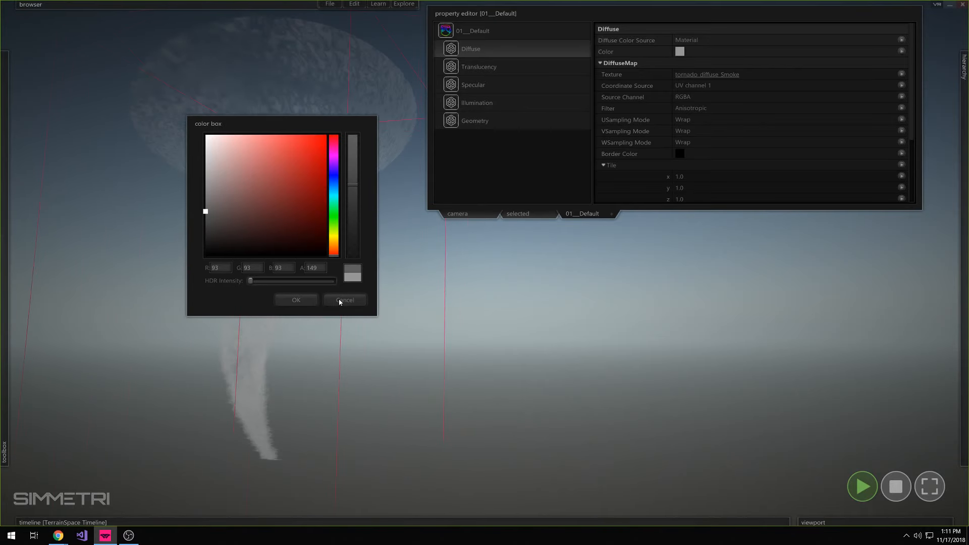
left_click(287, 300)
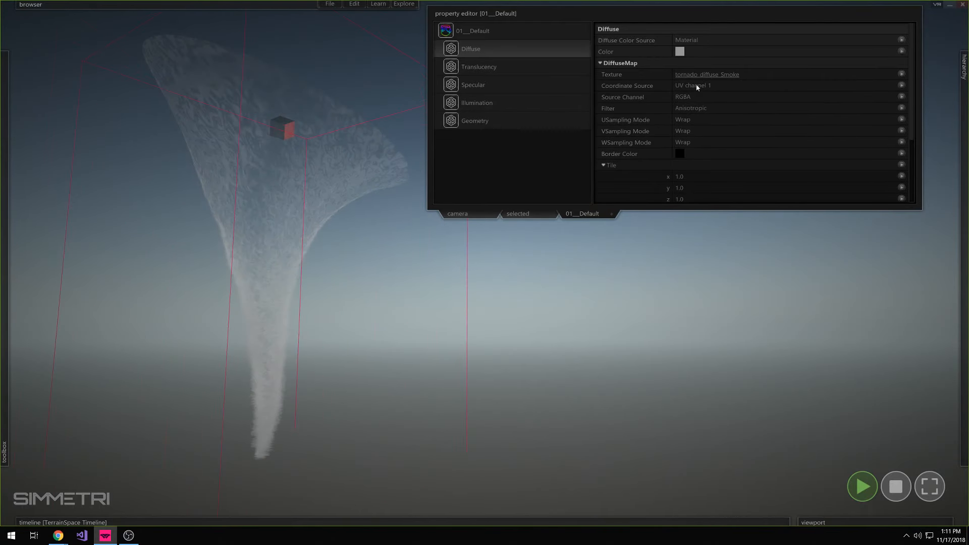
left_click(489, 68)
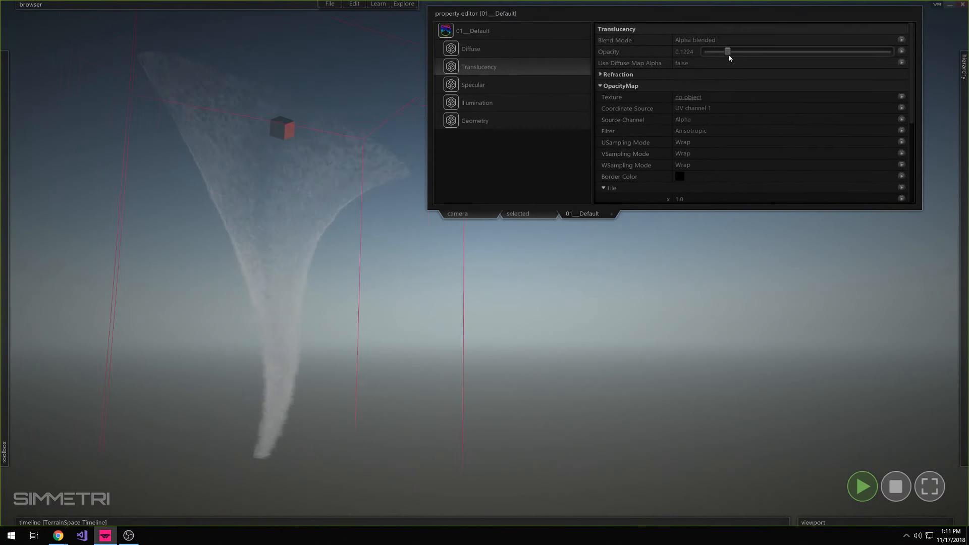
left_click_drag(728, 55, 729, 54)
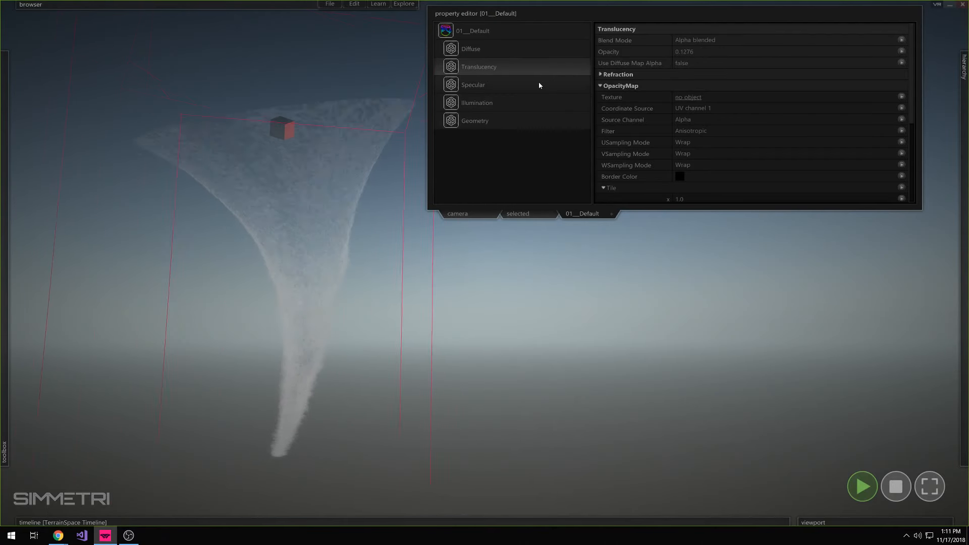
Retune DisplacementMap1 to wavelength 0.0249, amplitude 0.0129, direction 43.005 and animation speed 29.8988
left_click(525, 121)
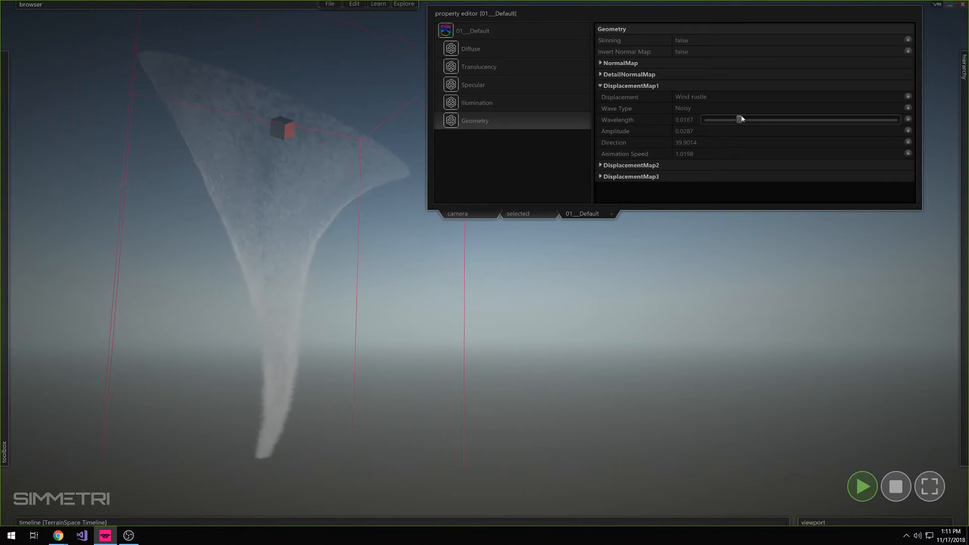
left_click_drag(743, 120, 750, 121)
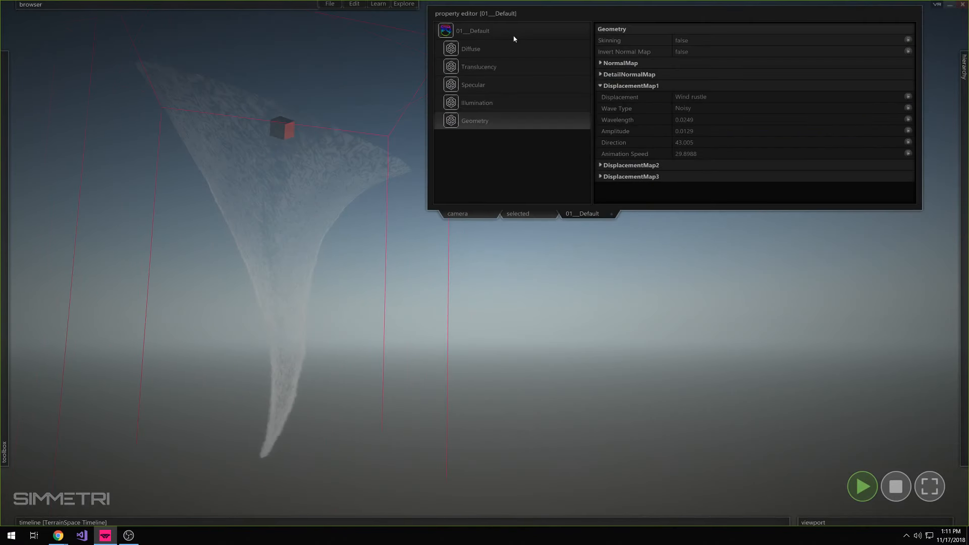
Adjust the wavelength of the WaveformSignal driving Cone001's Y rotation to about 1.24, and return to the mesh's properties
left_click(517, 213)
left_click(502, 47)
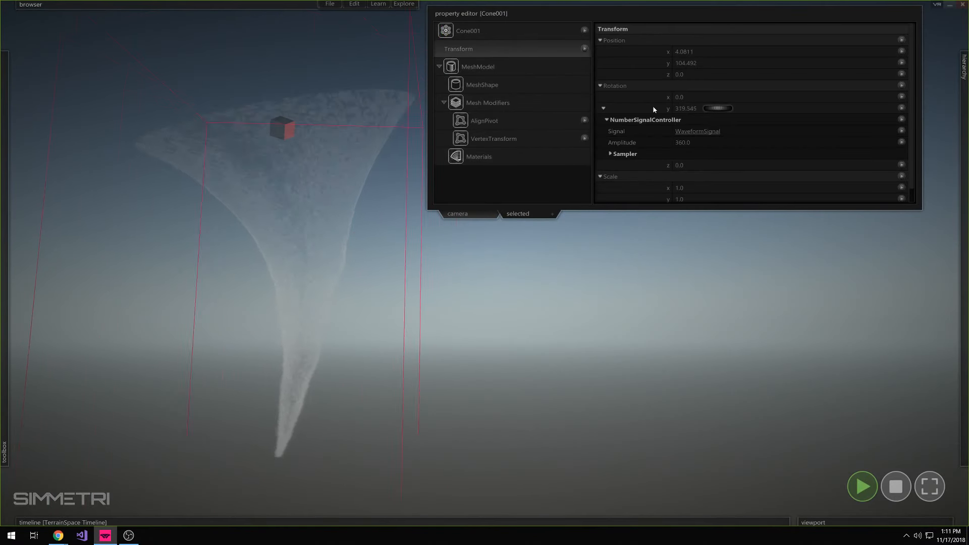
left_click(698, 131)
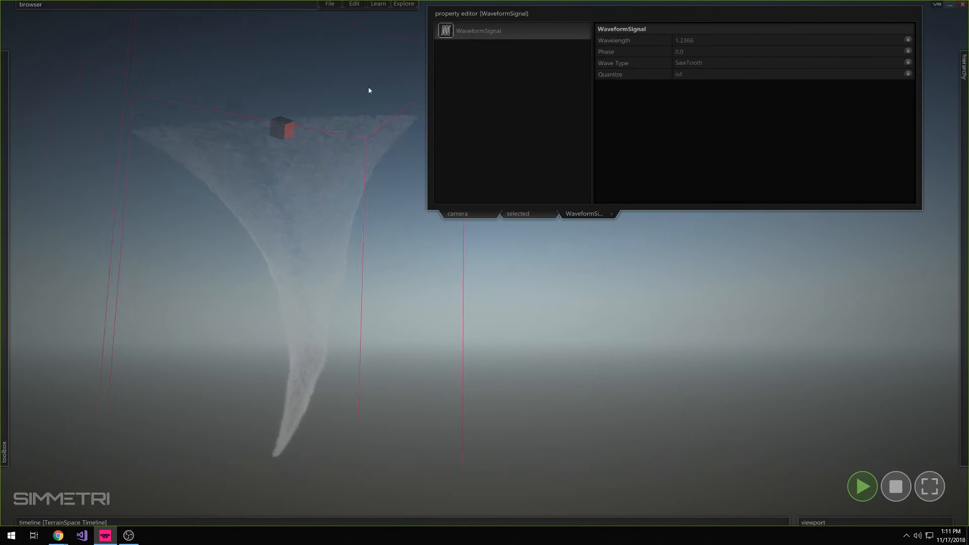
left_click(546, 211)
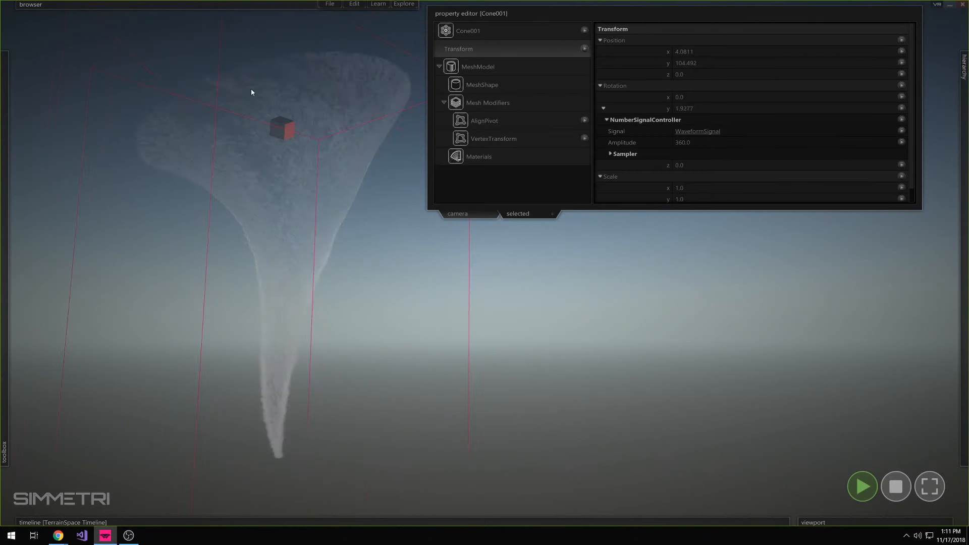
Reopen the mesh's 01__Default material and load Gradient2.png from the Desktop as the OpacityMap texture in its Translucency settings
left_click(511, 155)
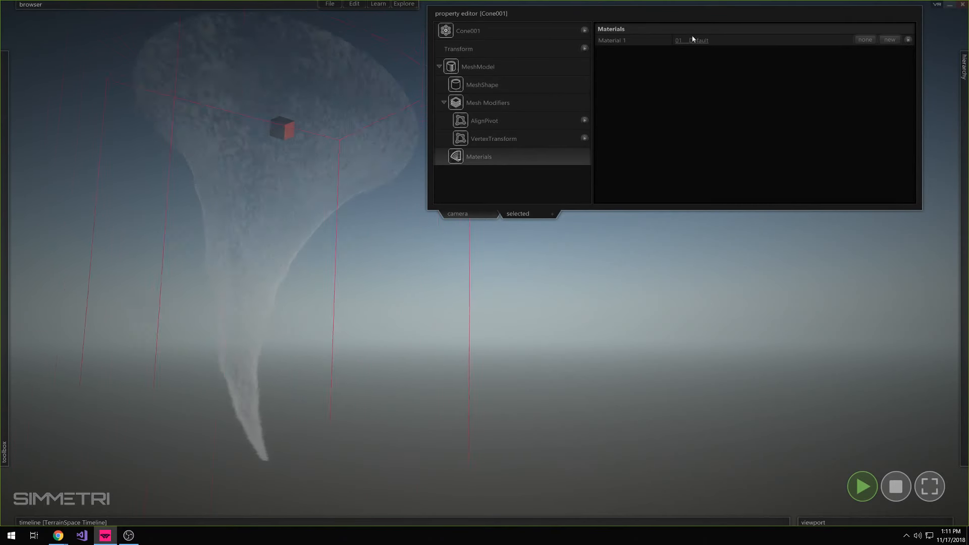
left_click(679, 41)
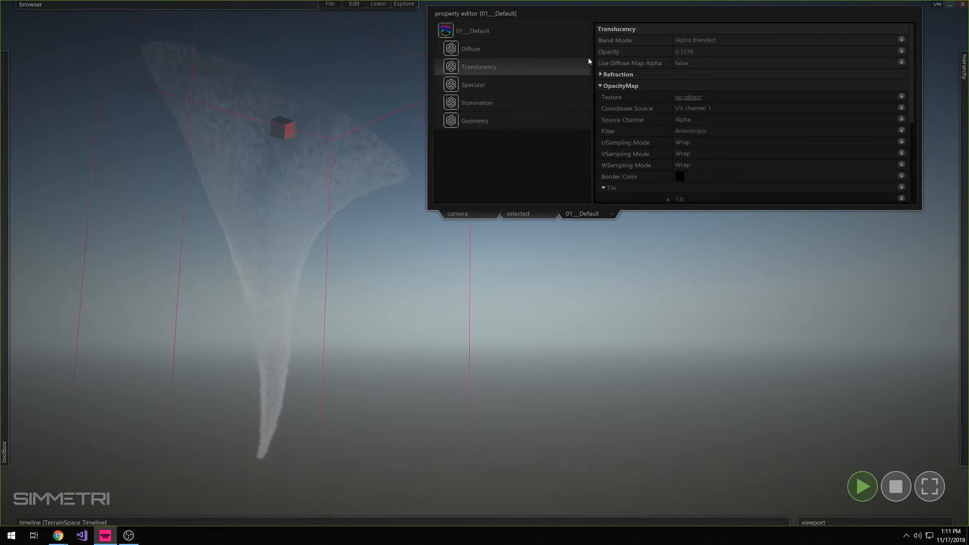
mouse_move(650, 96)
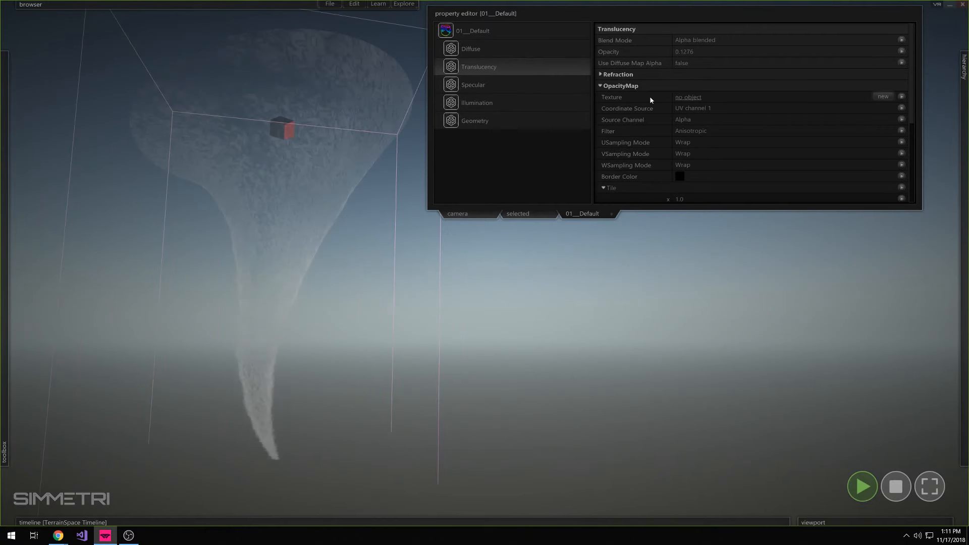
left_click(882, 95)
left_click(909, 126)
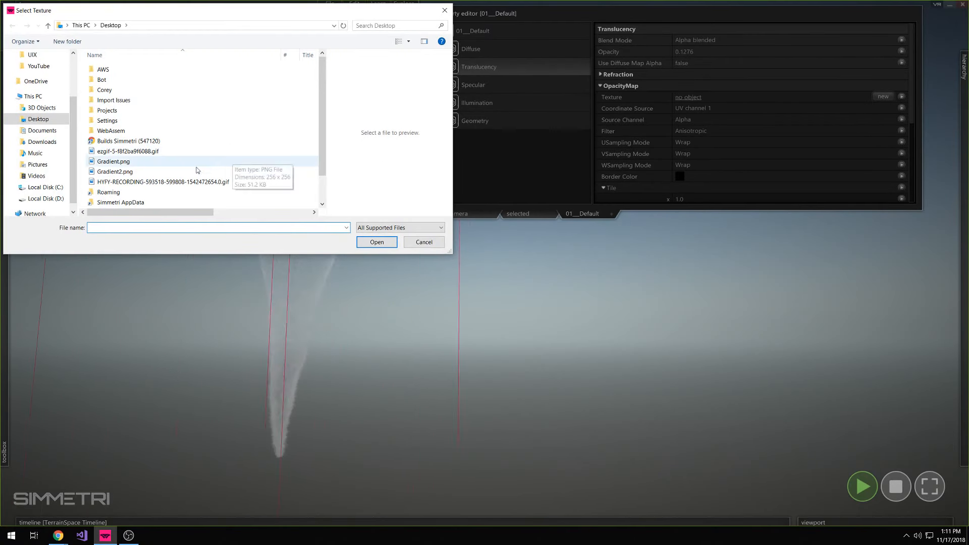
left_click(119, 172)
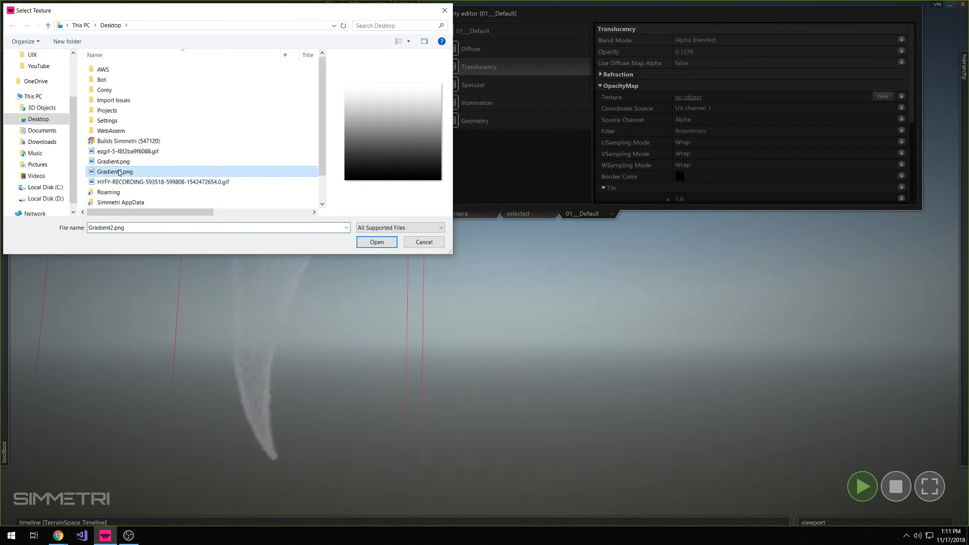
left_click(117, 162)
double_click(120, 172)
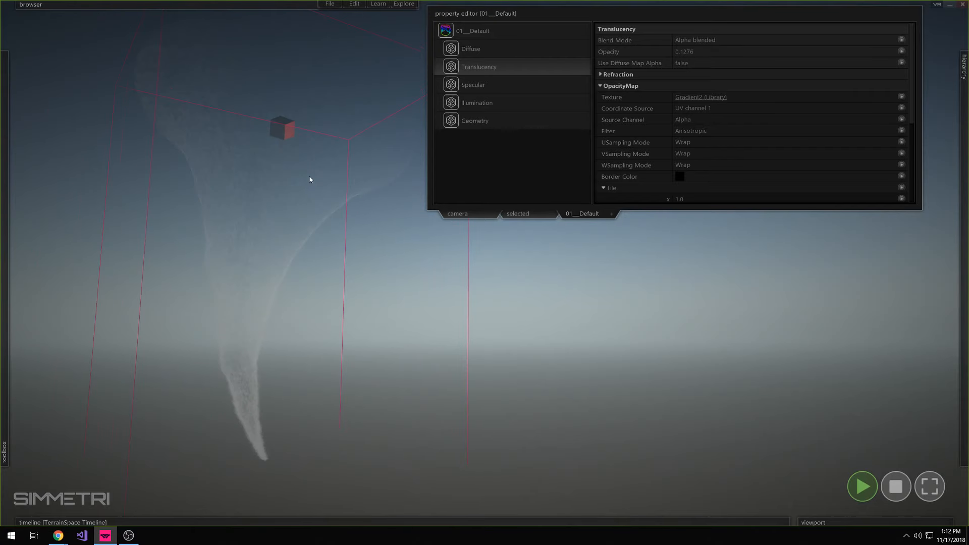
Check the OpacityMap's coordinate source, keeping UV channel 1, and preview the Gradient2 texture before returning to the 01__Default material
left_click(690, 109)
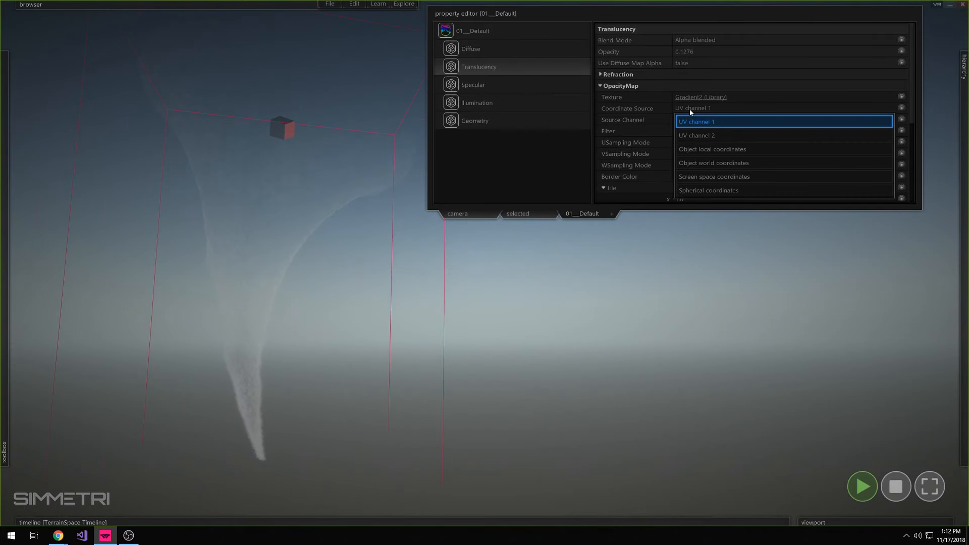
left_click(676, 122)
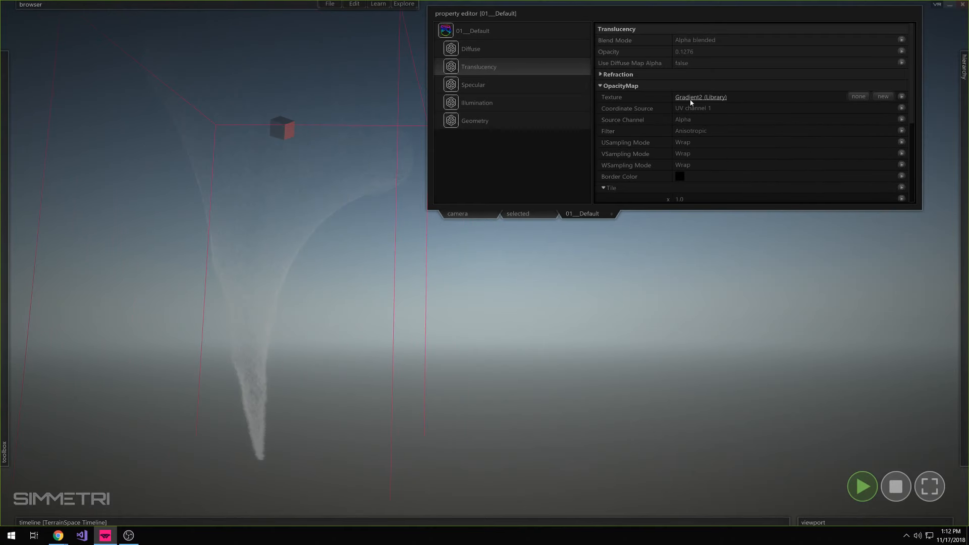
left_click(690, 97)
left_click(451, 32)
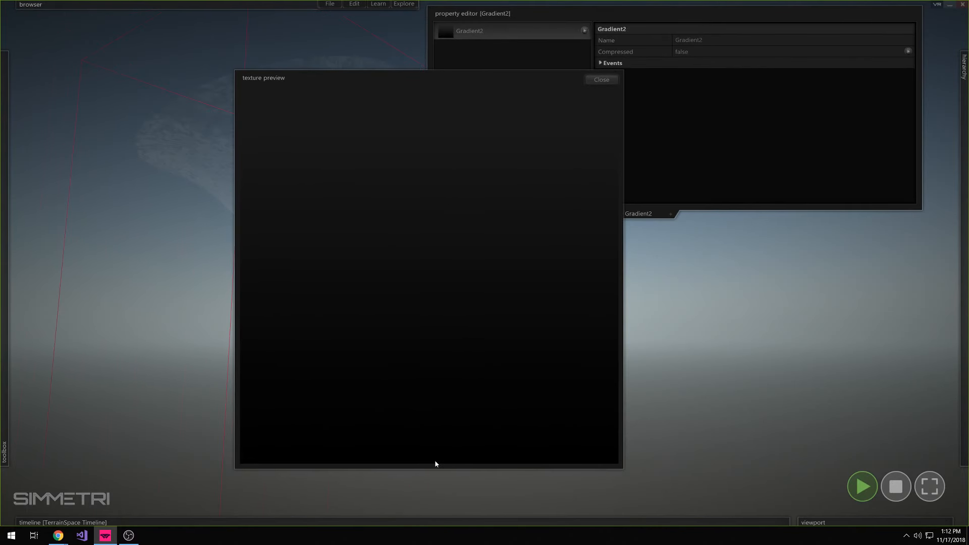
left_click(602, 80)
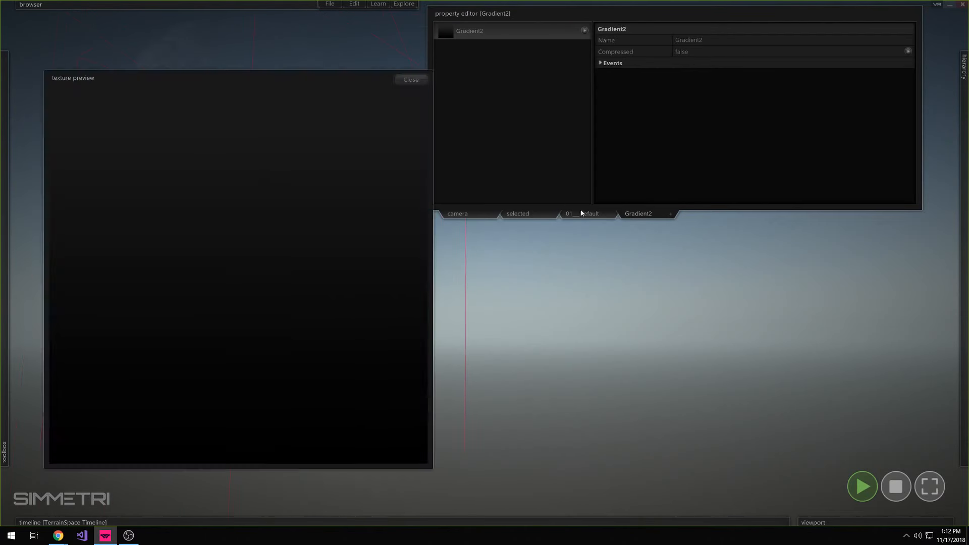
left_click(582, 213)
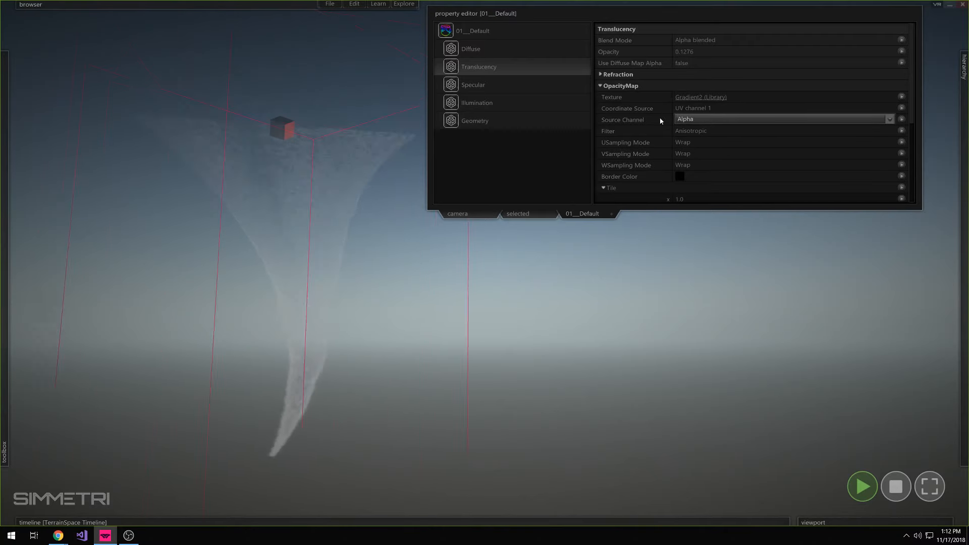
Enable Rotation for the OpacityMap and set its X angle to 90
scroll(660, 120, "down", 3)
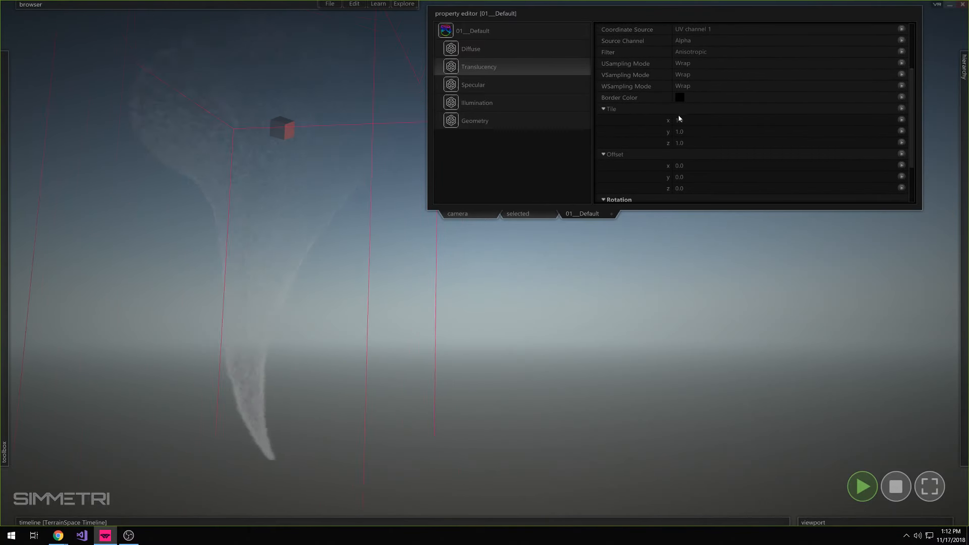
scroll(643, 174, "down", 1)
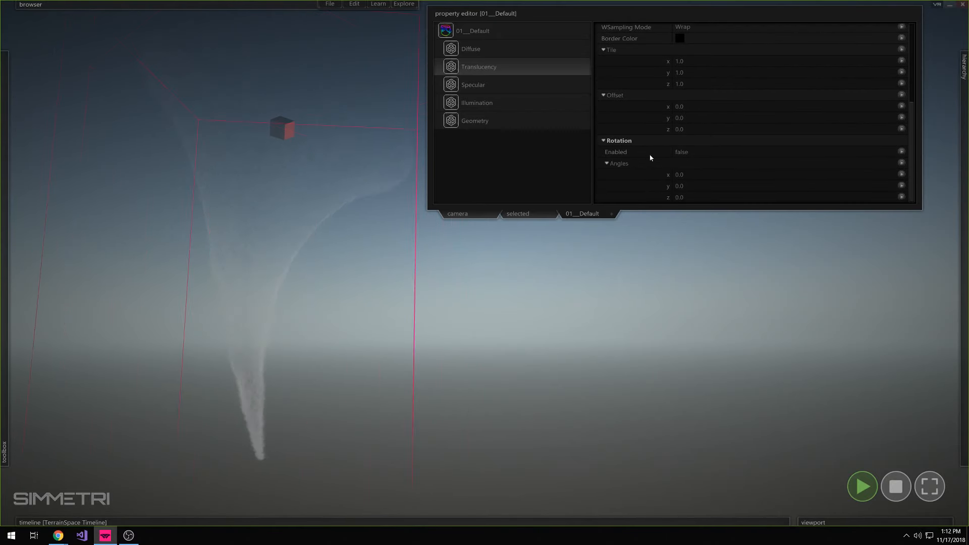
left_click_drag(680, 174, 649, 151)
type("90")
key("Return")
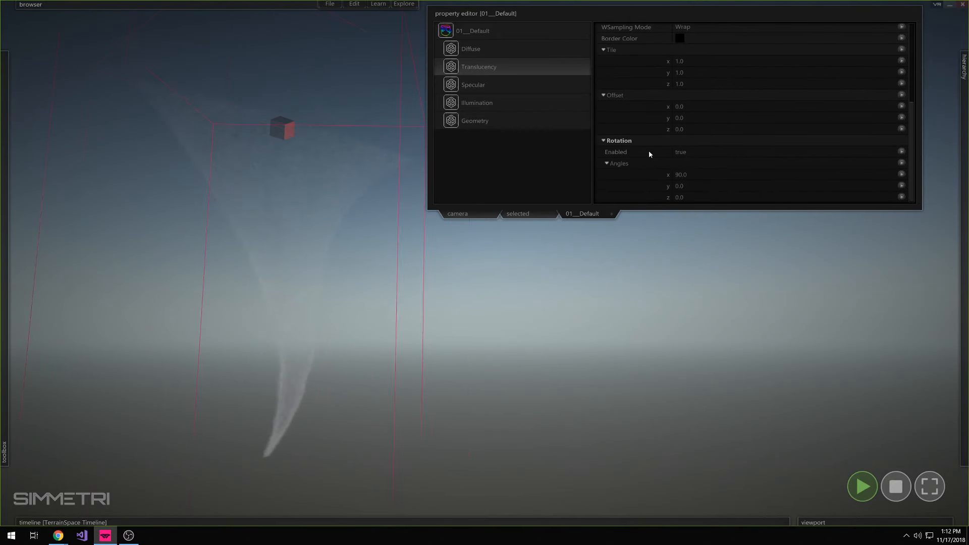
Set the OpacityMap's VSampling Mode to Clamp and its Y tile to 0.01
scroll(651, 151, "up", 1)
left_click(696, 91)
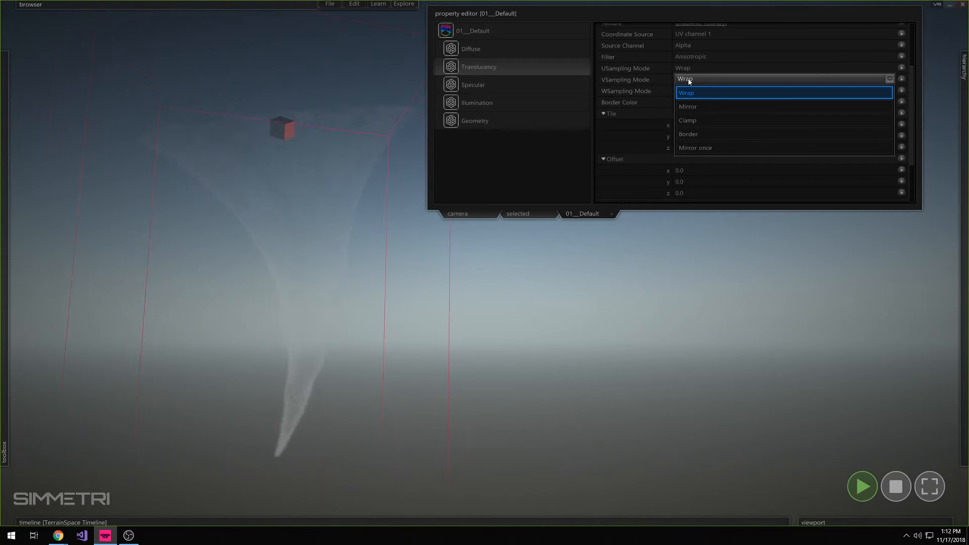
left_click(701, 121)
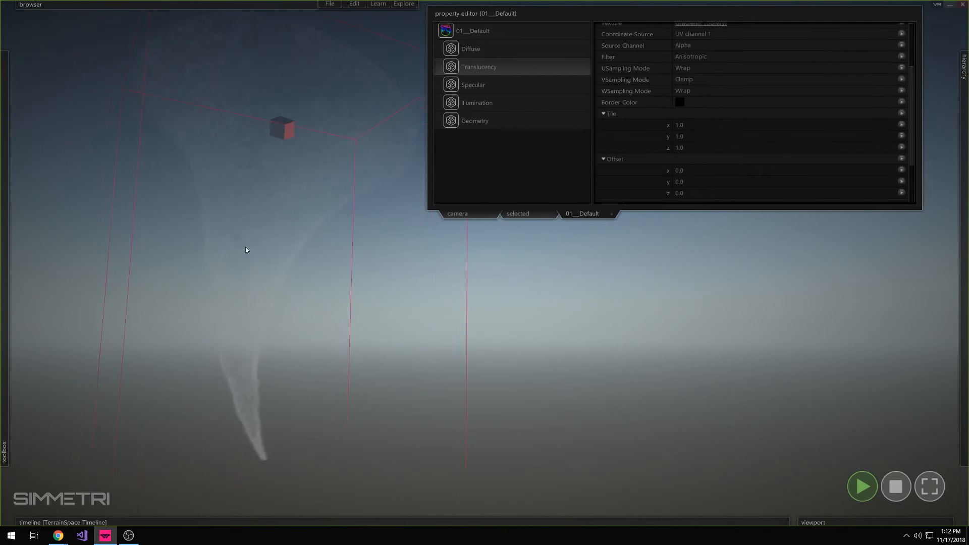
left_click(681, 137)
type("0")
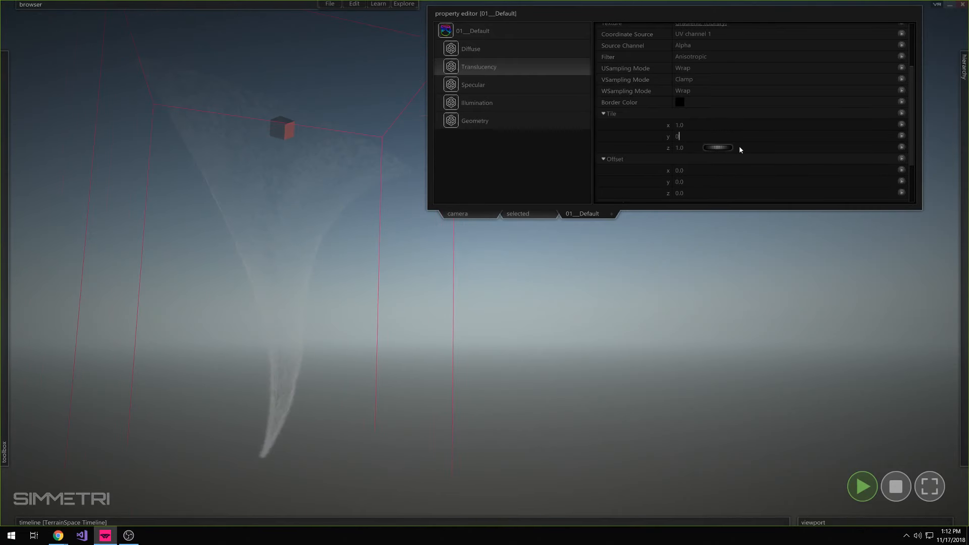
type(".01")
key("Return")
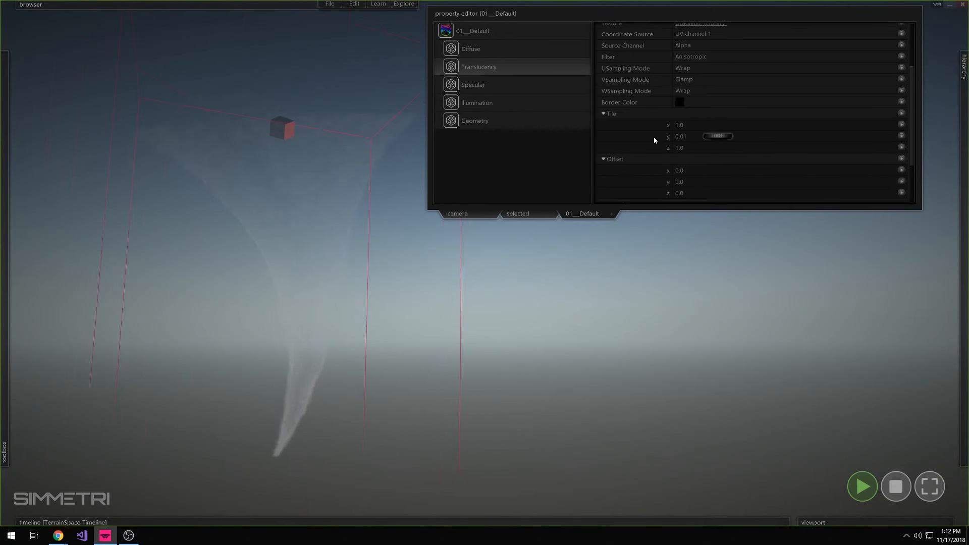
Switch the OpacityMap's coordinate source to Object local coordinates and set its Y tile to 0.01
scroll(656, 146, "up", 2)
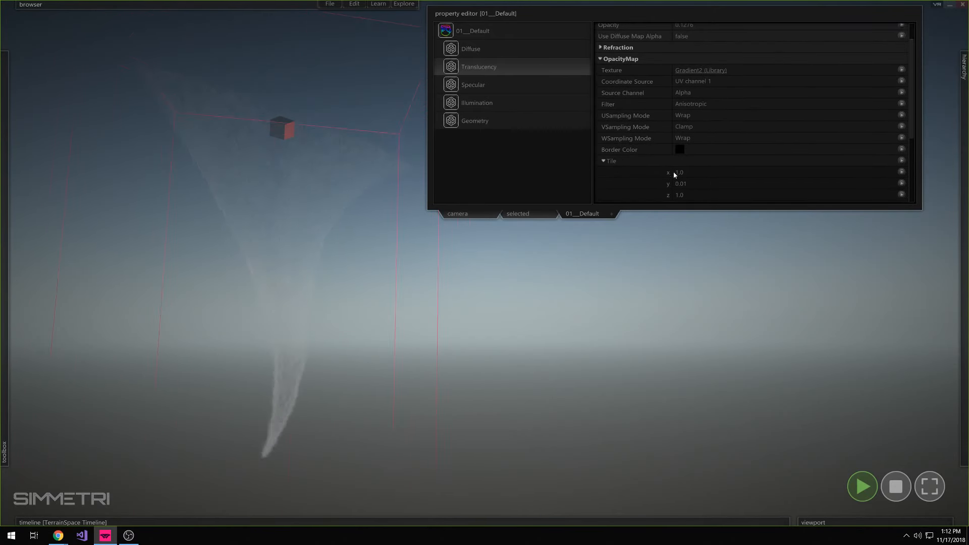
left_click(702, 81)
left_click(729, 126)
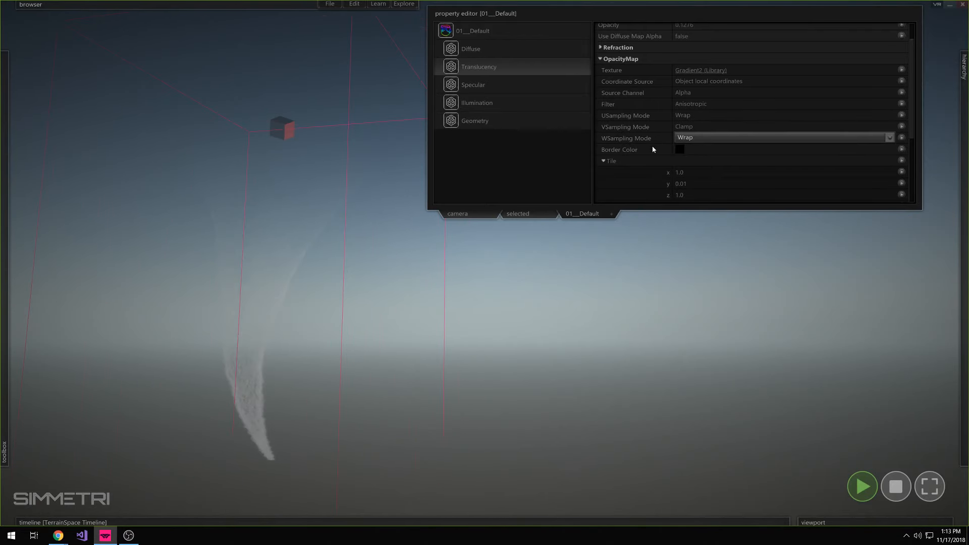
scroll(669, 129, "down", 1)
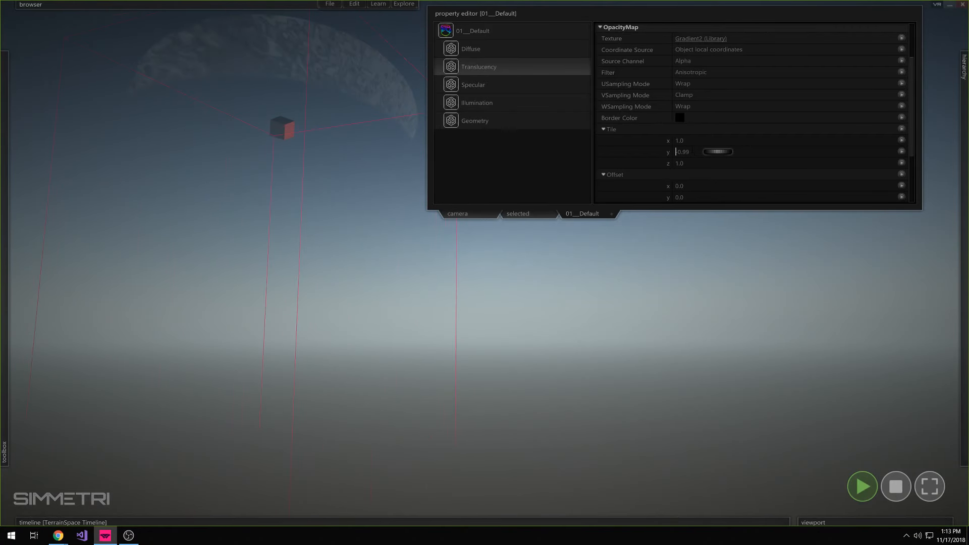
left_click_drag(690, 152, 616, 149)
type("01")
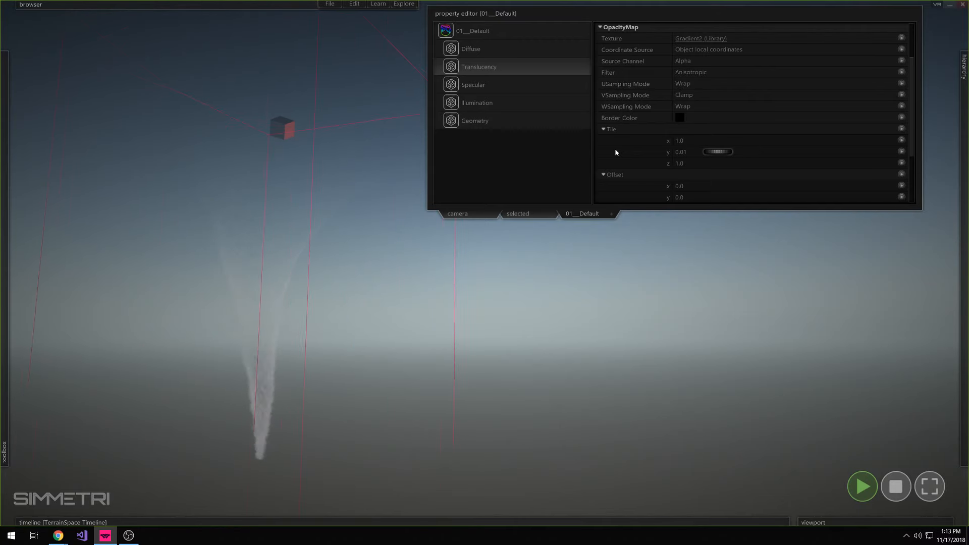
Review the OpacityMap's Rotation and Tile settings, collapse both groups, and return to the top of the Translucency settings
scroll(623, 159, "down", 3)
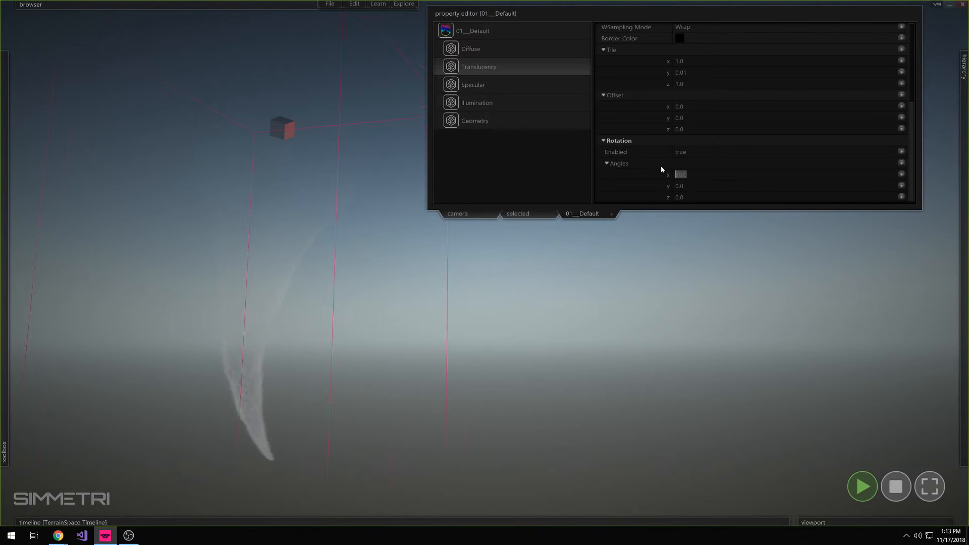
left_click(649, 141)
left_click(634, 107)
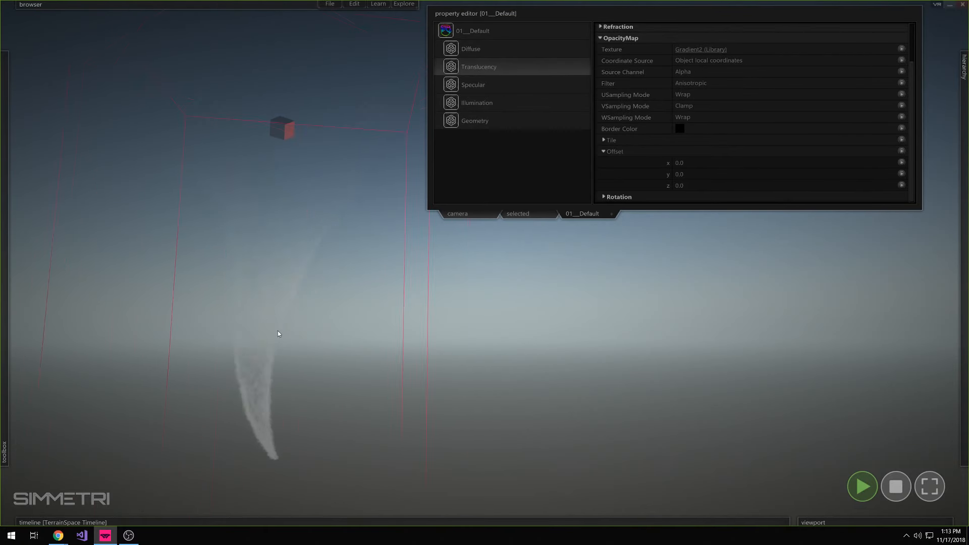
left_click(513, 82)
left_click(515, 67)
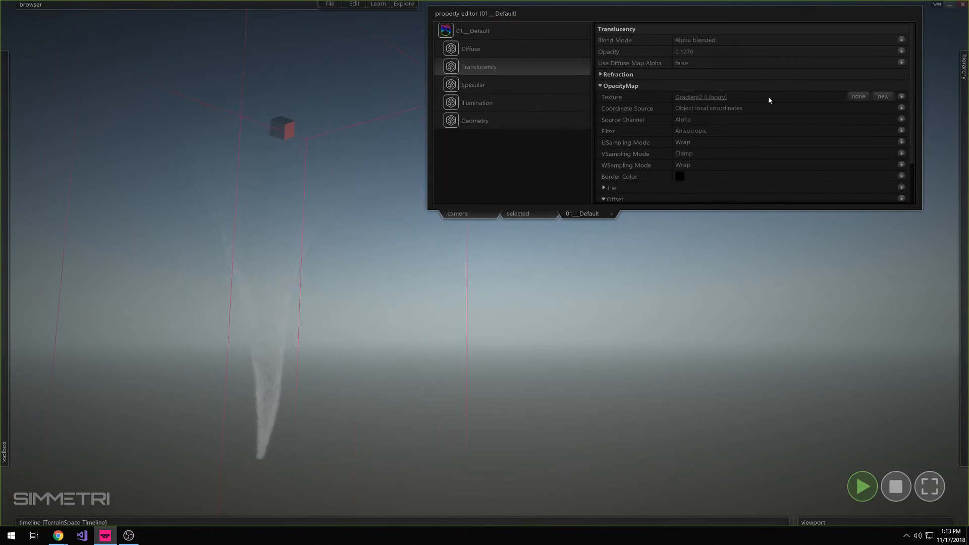
Clear the OpacityMap's texture to compare the tornado without it, and undo the removal
left_click(857, 96)
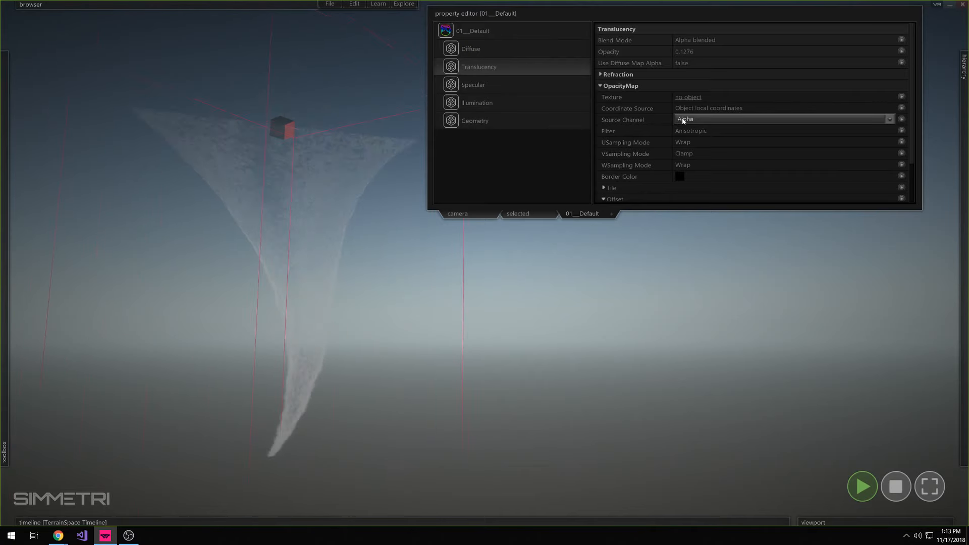
key("ctrl+z")
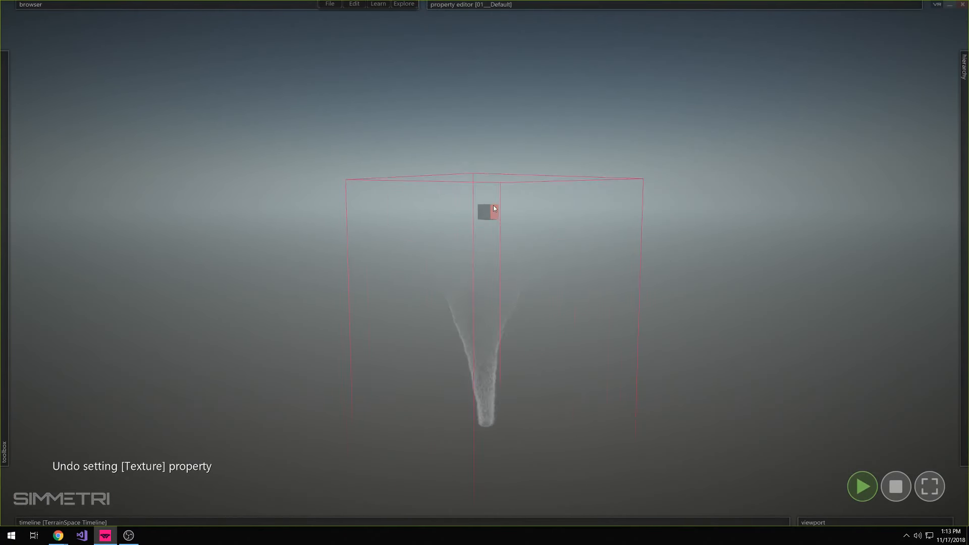
Inspect the tornado's gradient fade from several viewpoints, and select the Cone001 mesh
left_click_drag(493, 205, 479, 170)
left_click(689, 245)
mouse_move(689, 246)
right_mouse_down()
mouse_move(689, 207)
mouse_move(676, 245)
right_mouse_up()
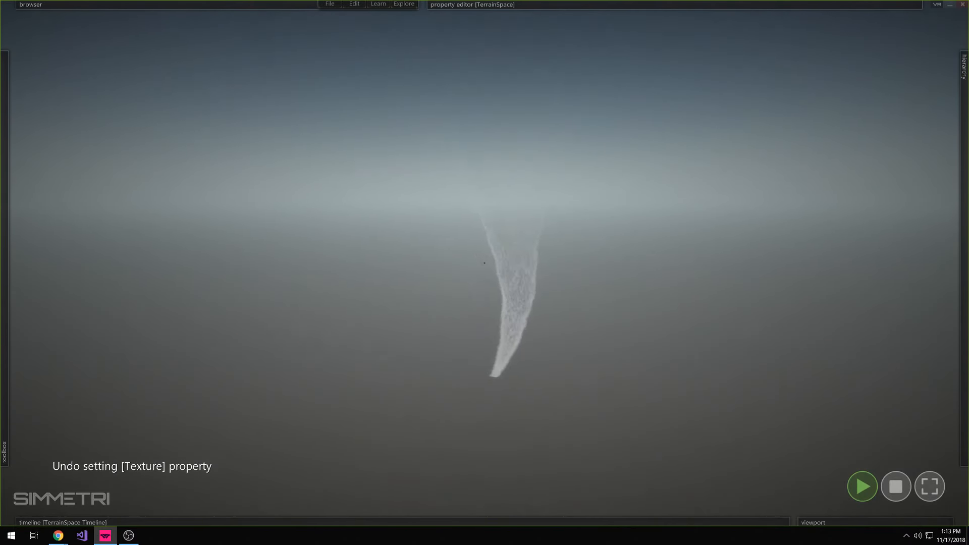
right_click_drag(485, 263, 485, 228)
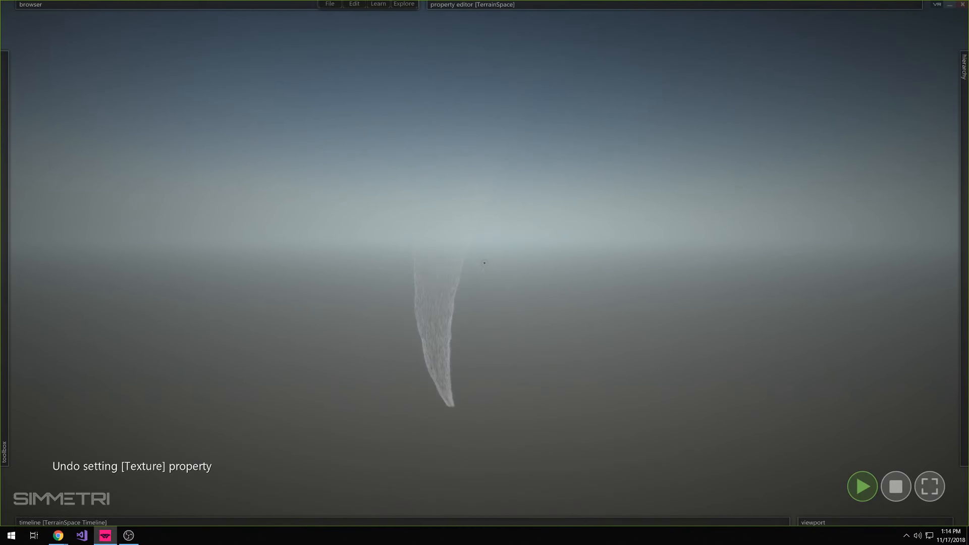
right_click_drag(484, 263, 696, 268)
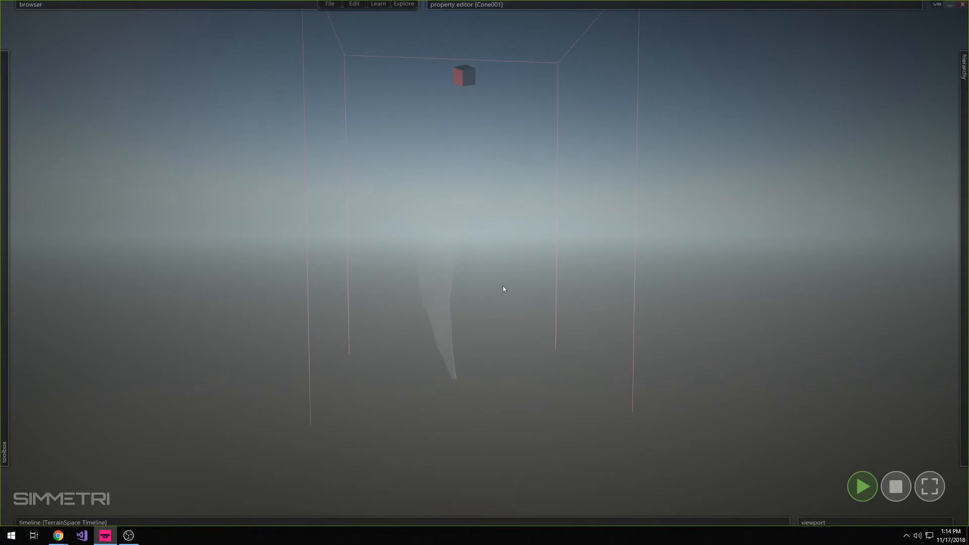
mouse_move(503, 286)
right_mouse_down()
mouse_move(522, 268)
mouse_move(484, 285)
mouse_move(502, 299)
right_mouse_up()
Reopen the 01__Default material and adjust DisplacementMap1's wavelength to about 0.0237, amplitude to about 0.0666 and direction to about 41.67
mouse_move(688, 4)
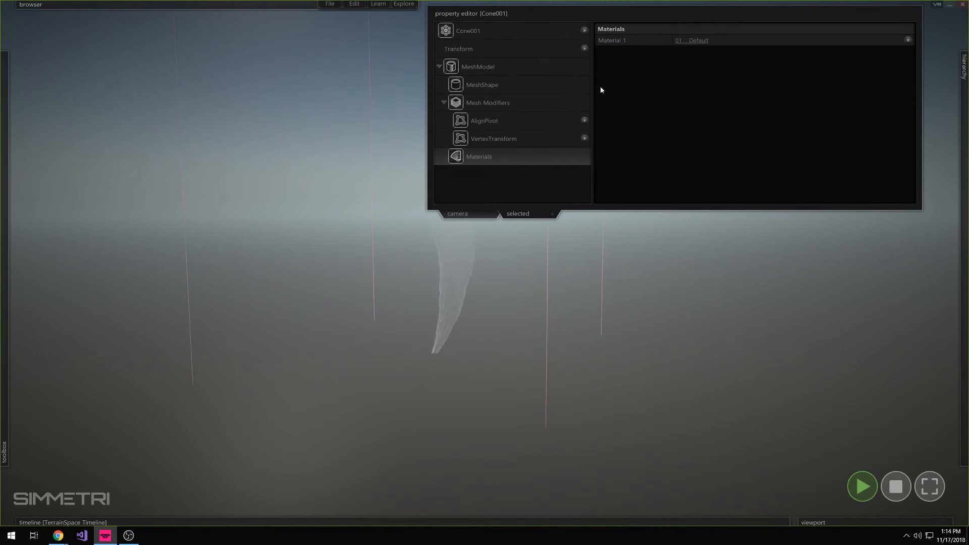
left_click(697, 40)
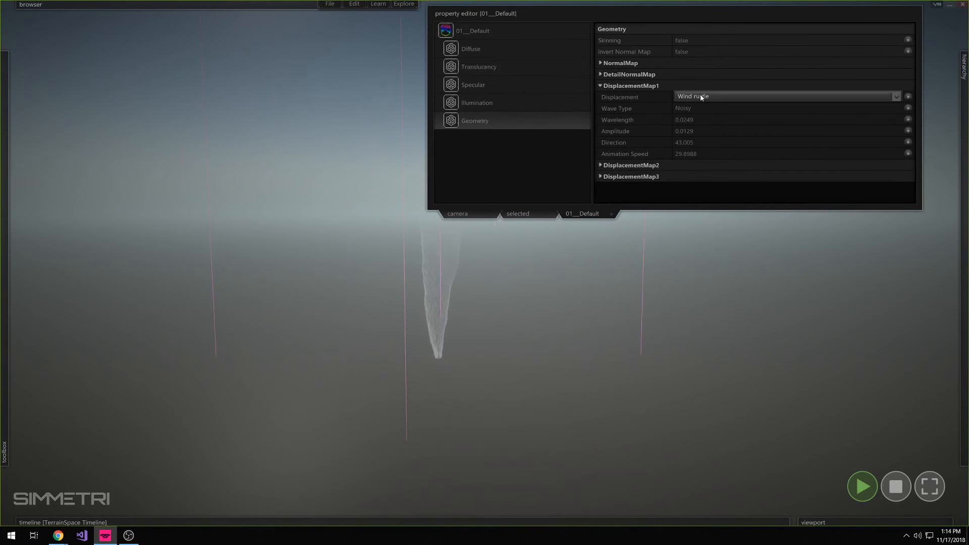
left_click_drag(736, 120, 729, 145)
mouse_move(743, 147)
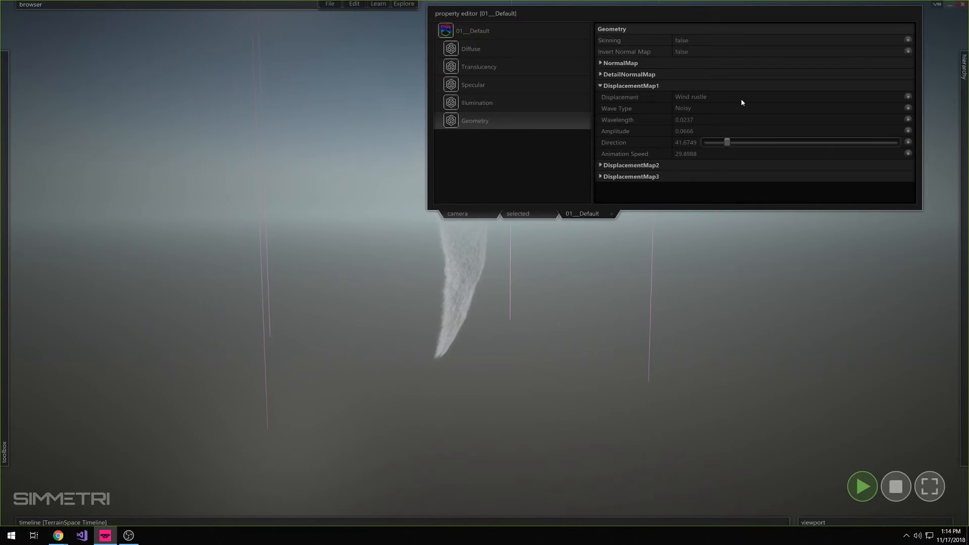
Lower the material's translucency opacity to about 0.0255, and expand the OpacityMap's Tile and Rotation groups to check them
key("space")
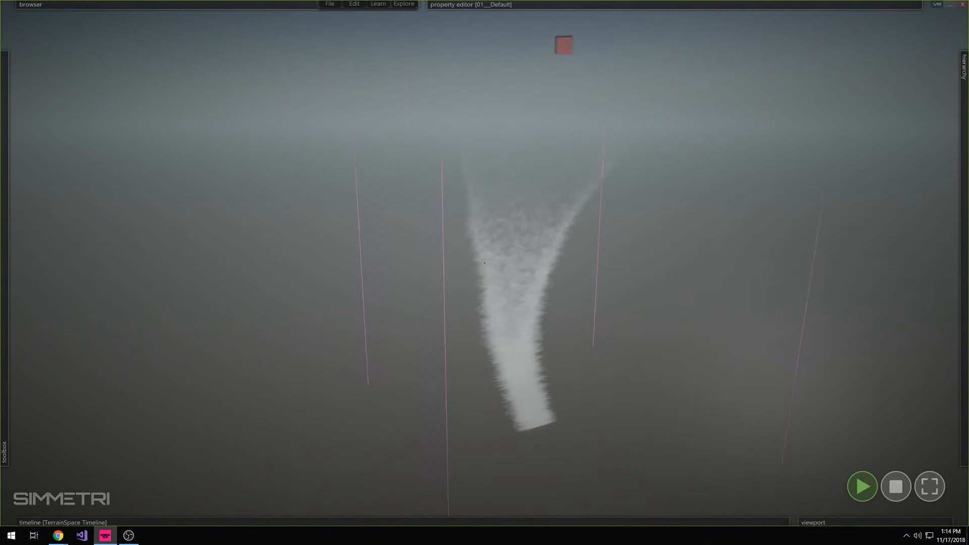
key("space")
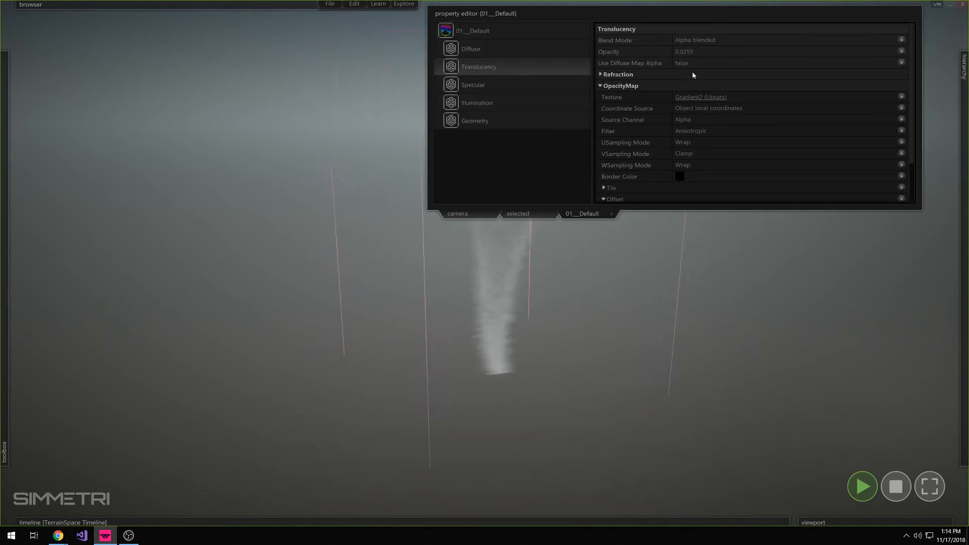
scroll(631, 165, "down", 1)
scroll(631, 164, "down", 1)
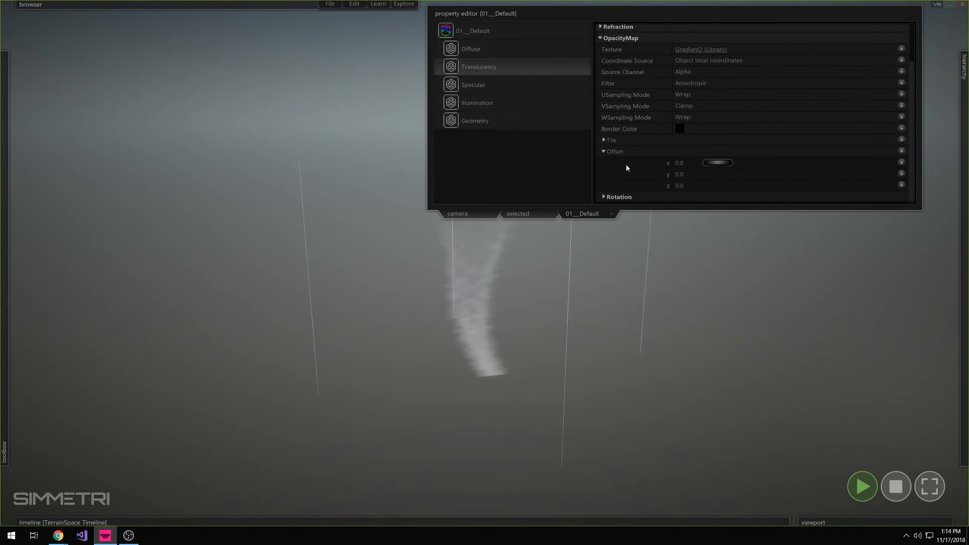
left_click(628, 138)
scroll(628, 138, "down", 1)
left_click(626, 197)
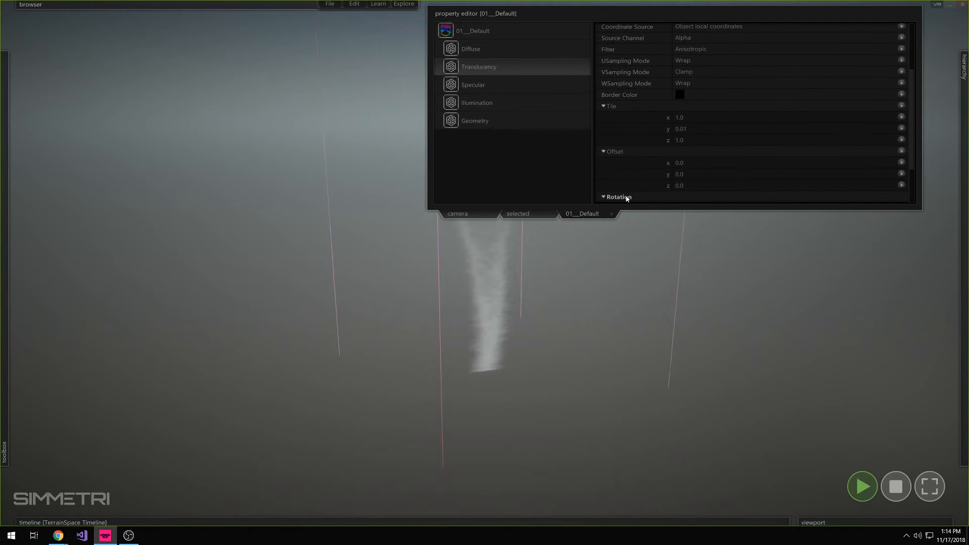
left_click(523, 86)
left_click(501, 104)
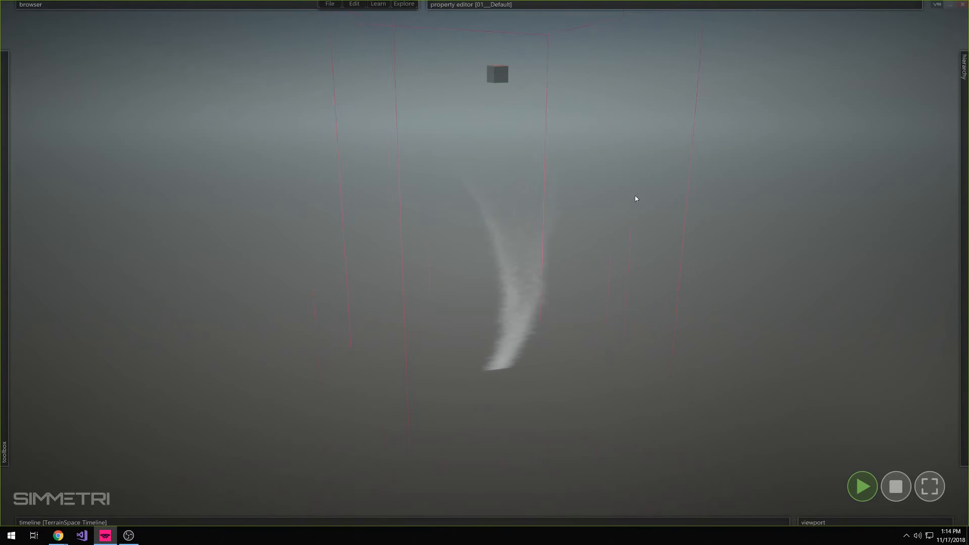
Check the material's DisplacementMap1 settings and examine the spinning tornado from different viewpoints
right_click_drag(635, 195, 638, 193)
mouse_move(712, 4)
left_click_drag(741, 98, 899, 96)
left_click(570, 122)
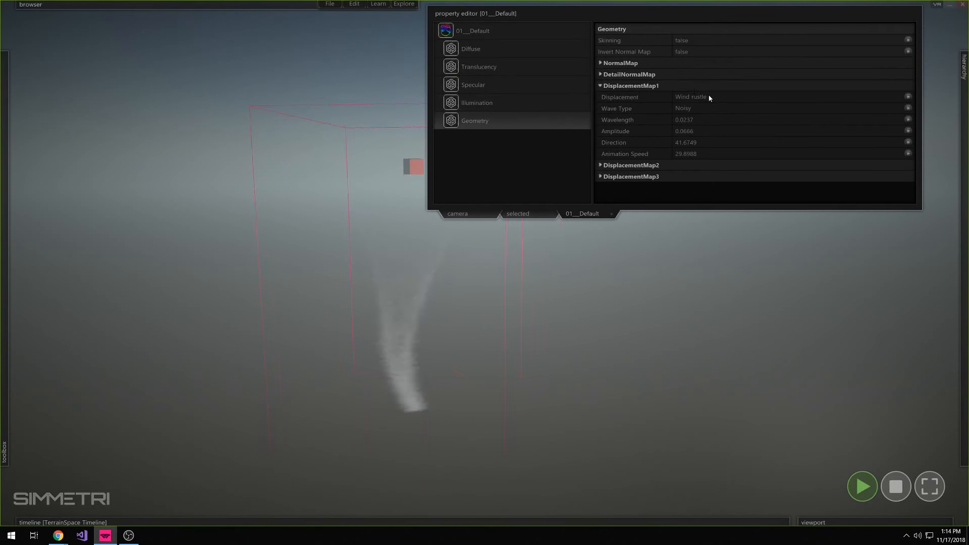
left_click(623, 227)
right_click_drag(623, 227, 619, 237)
right_click_drag(484, 263, 484, 273)
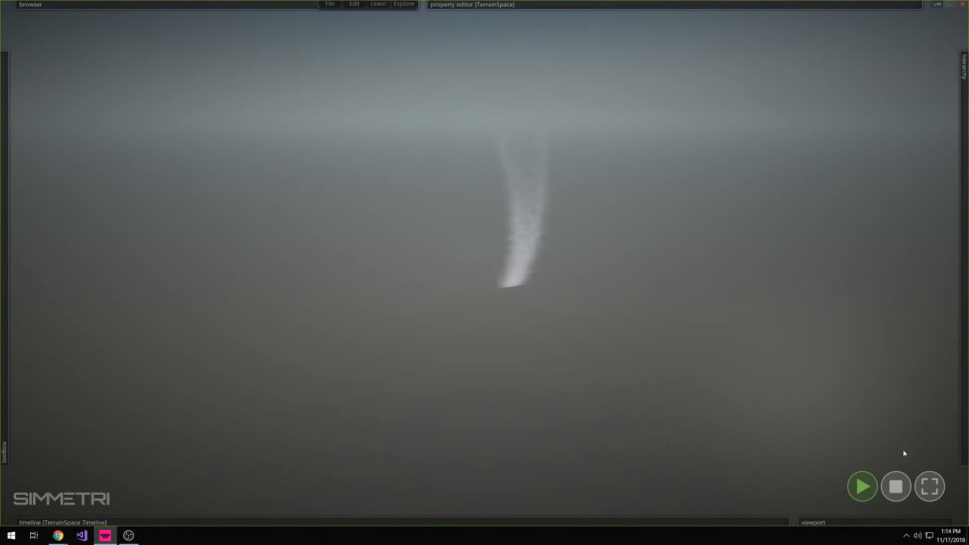
right_click_drag(903, 452, 484, 267)
Fly the camera to Cone001 from the scene hierarchy and examine the tornado against the horizon
mouse_move(963, 177)
left_click(876, 111)
right_click(875, 112)
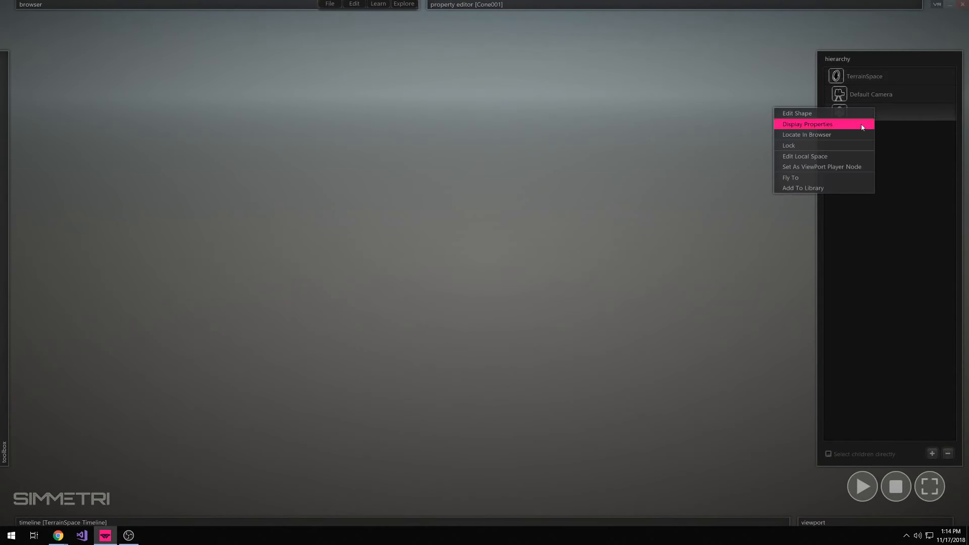
left_click(827, 177)
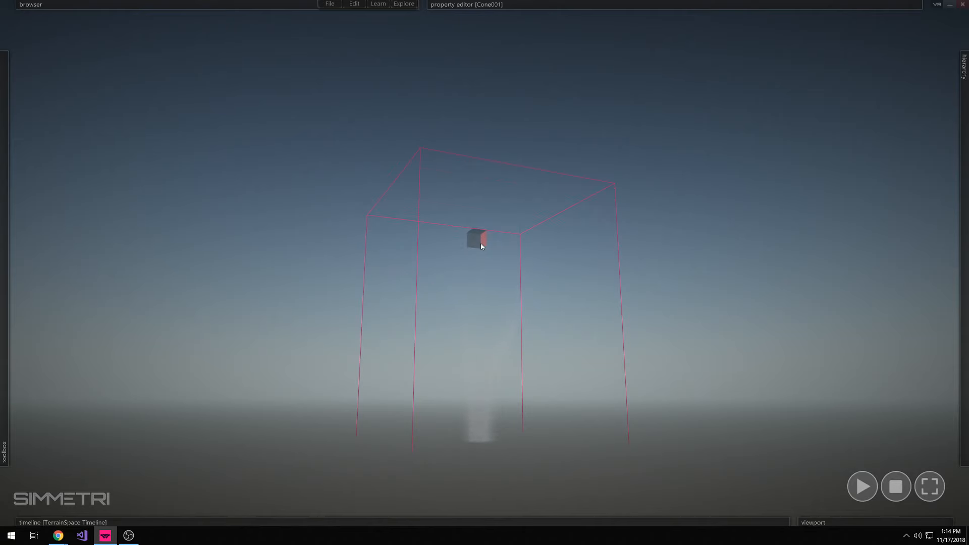
left_click_drag(481, 243, 480, 208)
left_click(747, 284)
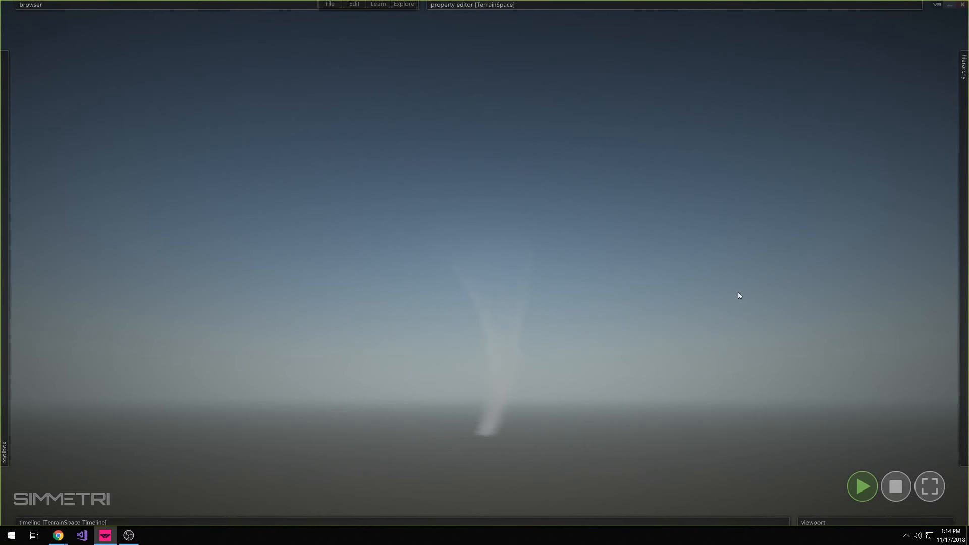
right_click_drag(738, 292, 658, 360)
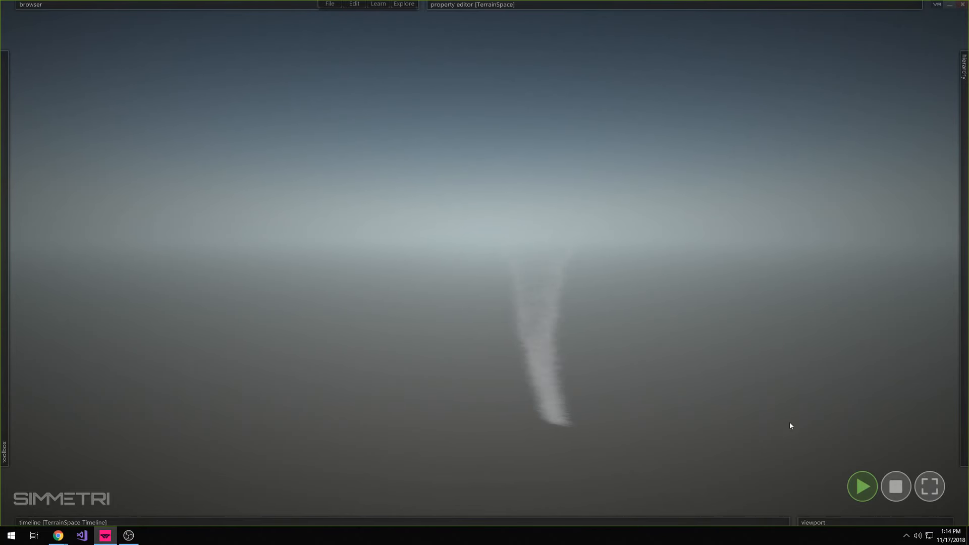
Stop the simulation and place a particle emitter on the ground near the tornado's base
left_click(895, 487)
right_click_drag(802, 376, 795, 434)
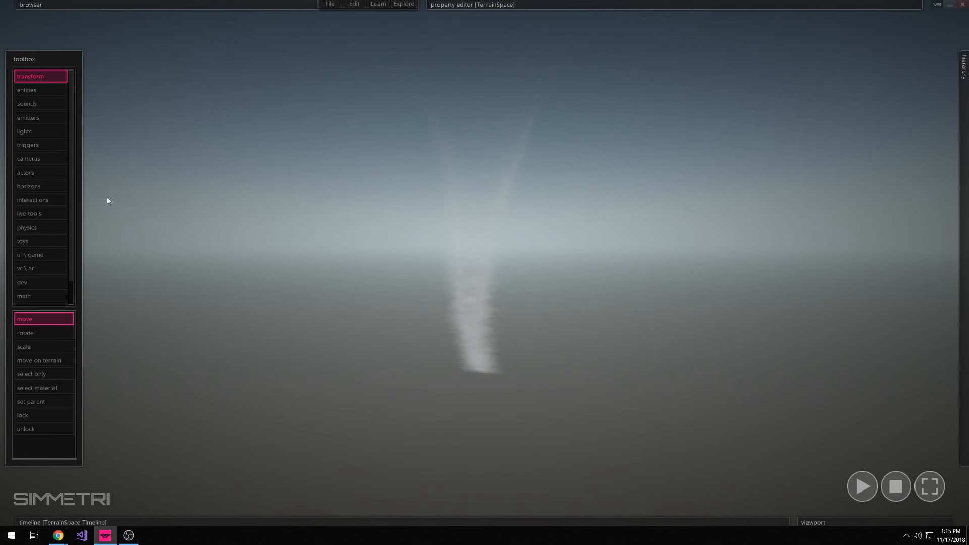
left_click(41, 119)
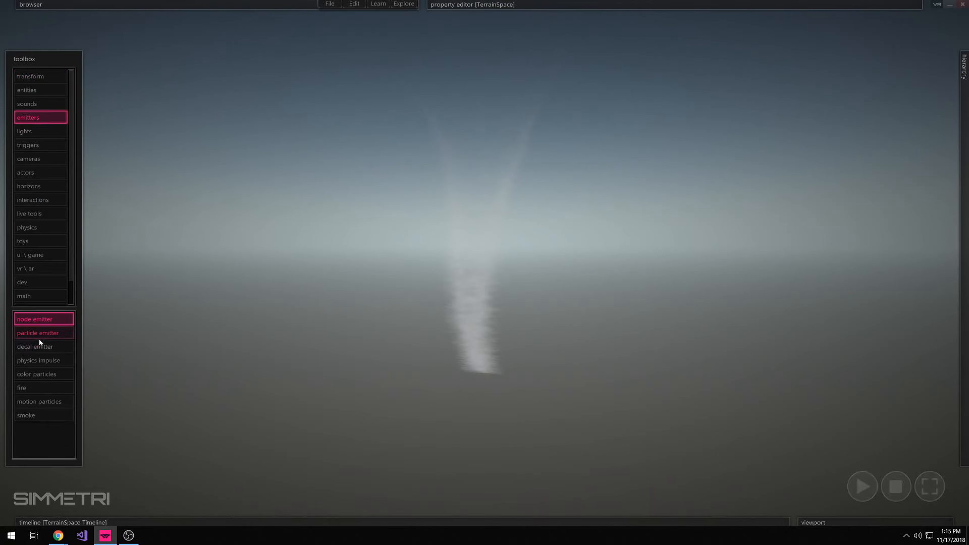
left_click_drag(39, 334, 539, 417)
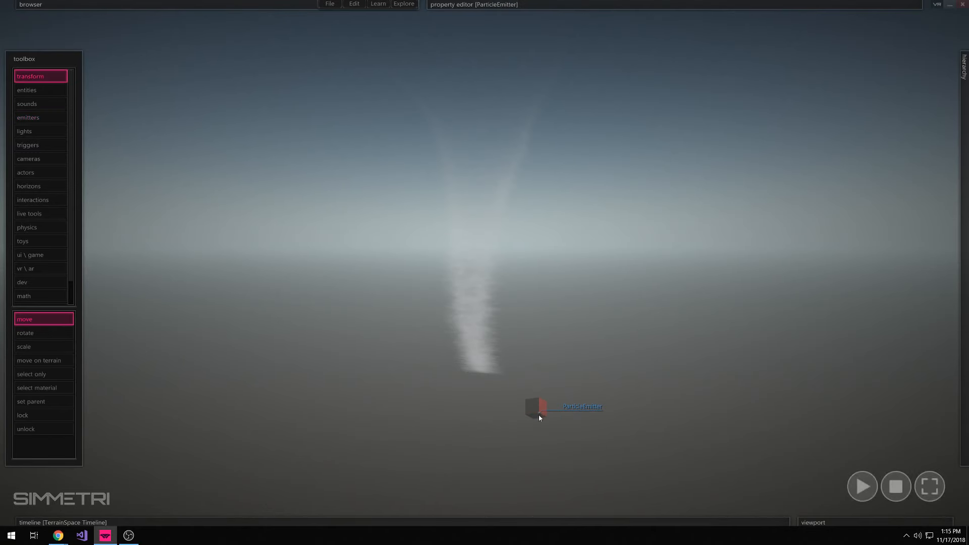
Parent the particle emitter to Cone001 in the scene hierarchy and rename the cone "Tornado"
left_click_drag(859, 130, 877, 113)
mouse_move(589, 48)
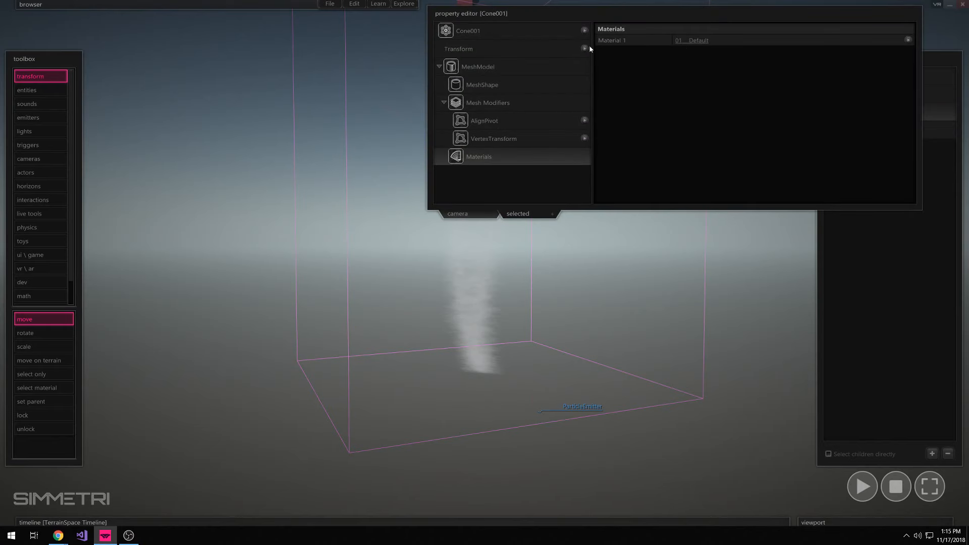
type("Torna")
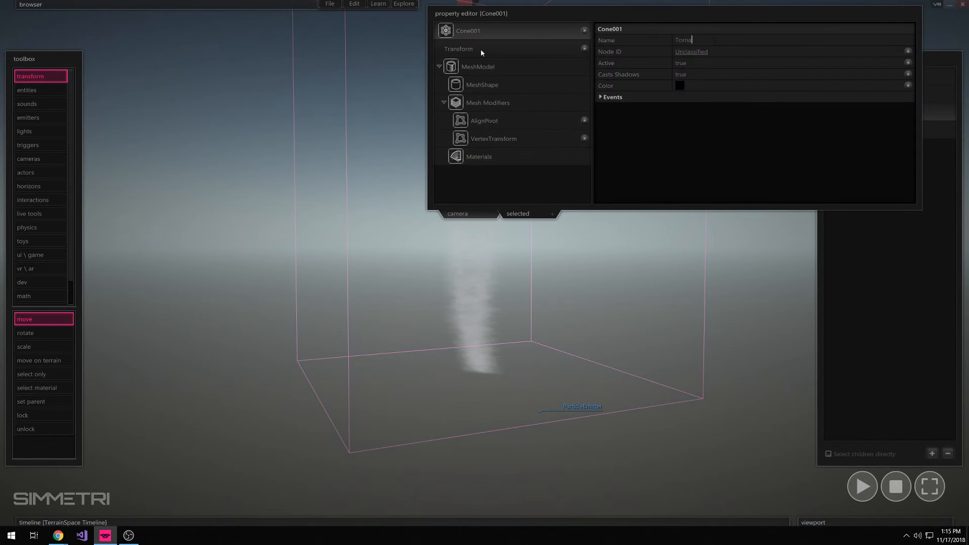
type("do")
key("Return")
Reset the particle emitter's X and Z position to 0 so it sits at the tornado's base
left_click(874, 130)
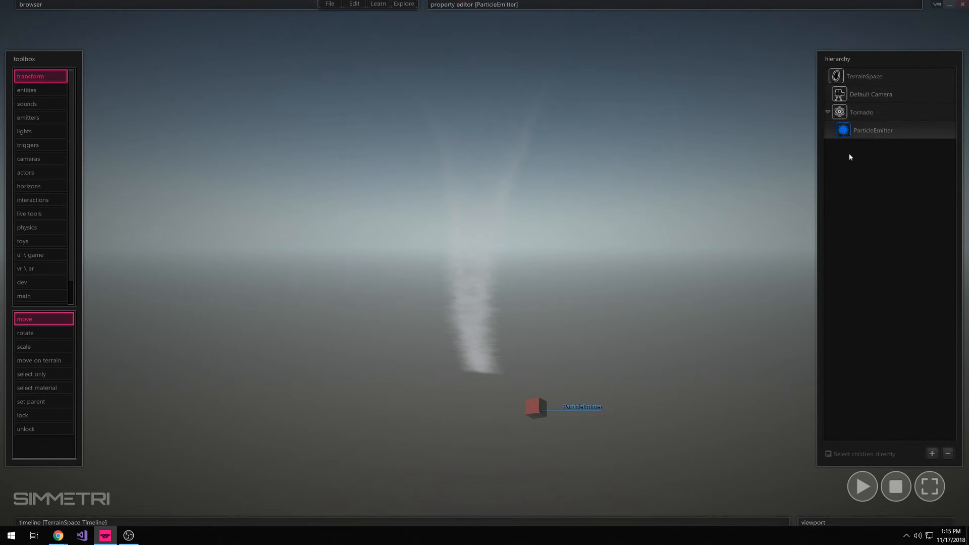
left_click(546, 48)
right_click(712, 50)
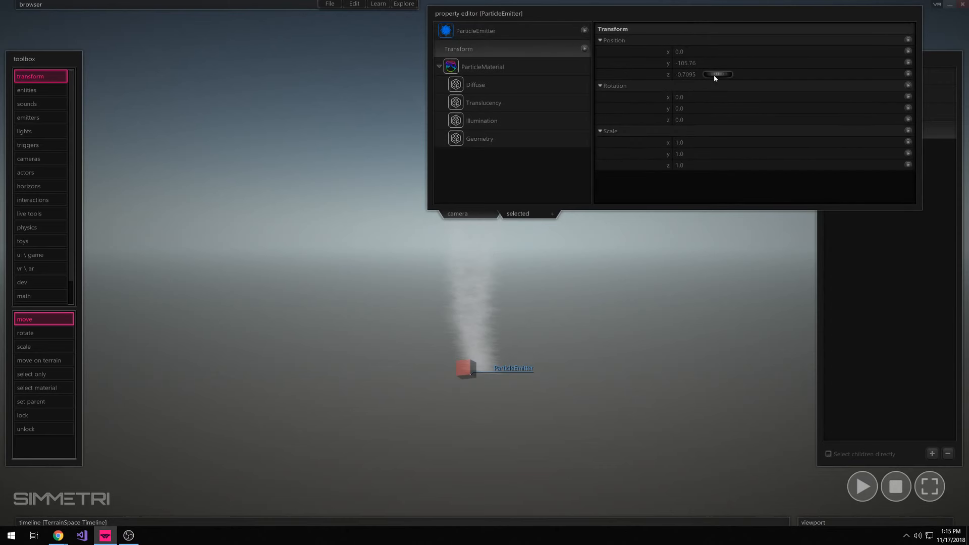
right_click(713, 75)
left_click(507, 361)
left_click(869, 128)
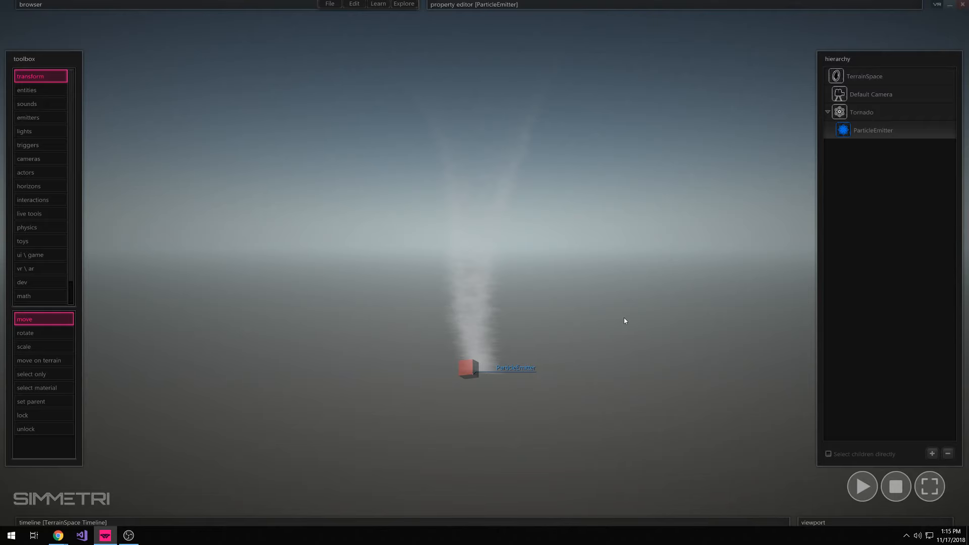
Start the simulation and examine the emitted particles at the tornado's base
right_click_drag(624, 317, 640, 279)
key("space")
key("w")
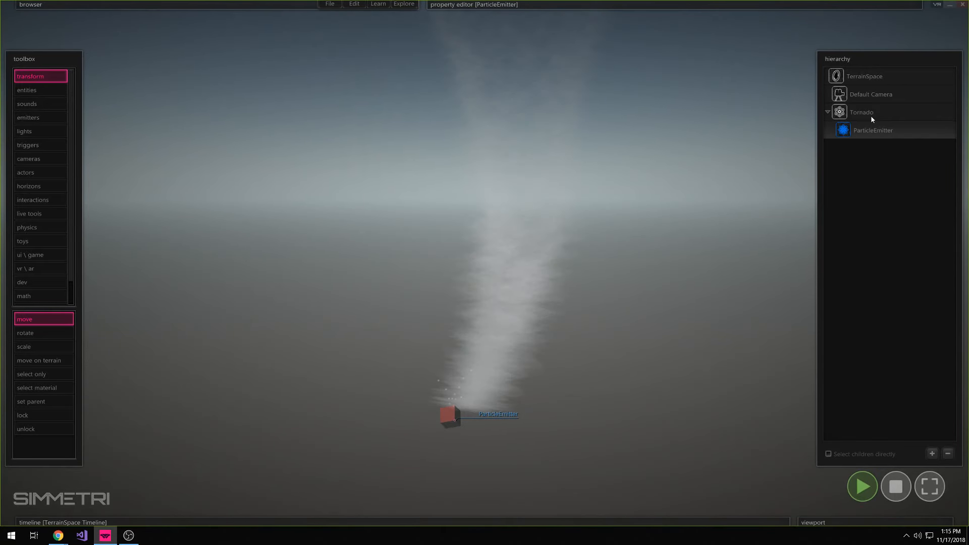
Set the particle emitter's mass to -10, initial velocity to about 25.51 and wind randomness magnitude to about 8.17
mouse_move(740, 2)
left_click(522, 35)
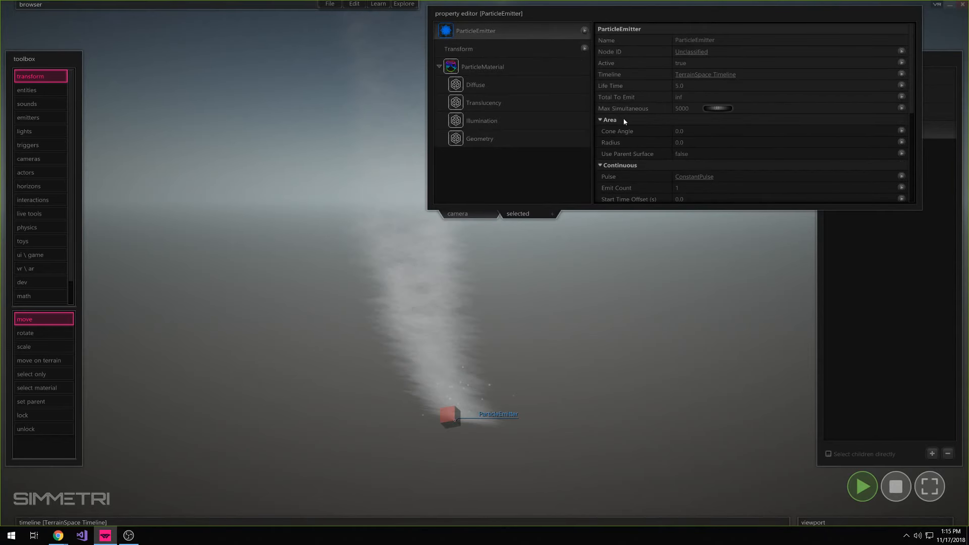
right_click_drag(615, 263, 648, 238)
key("s")
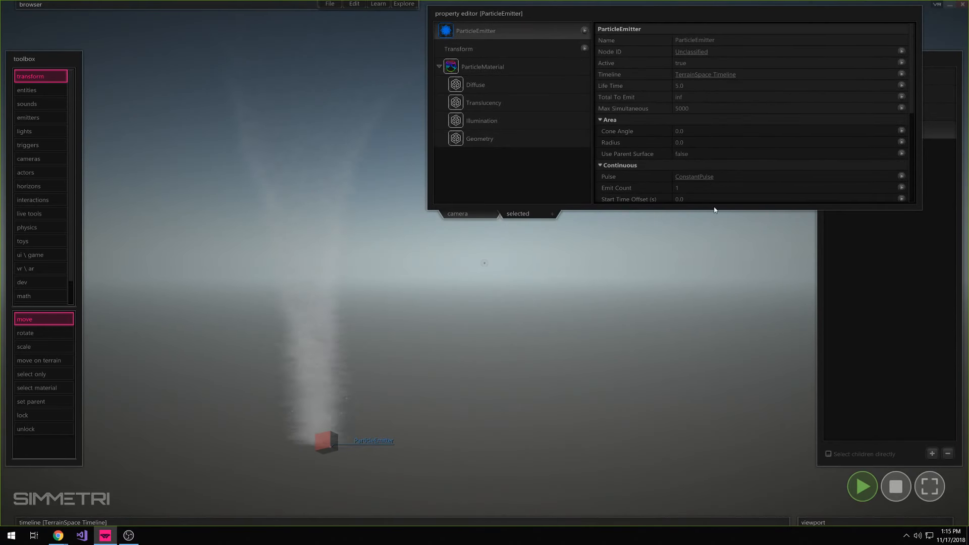
scroll(646, 162, "down", 5)
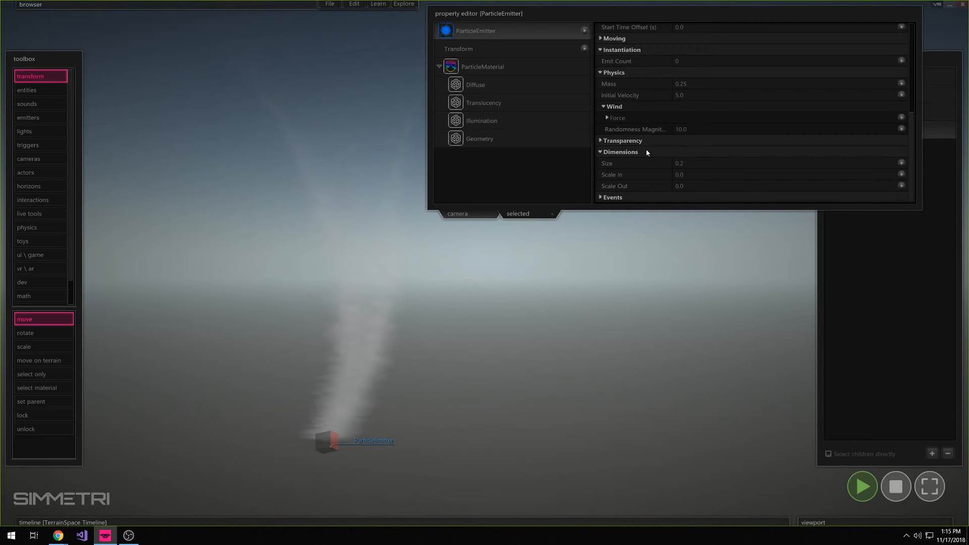
mouse_move(705, 96)
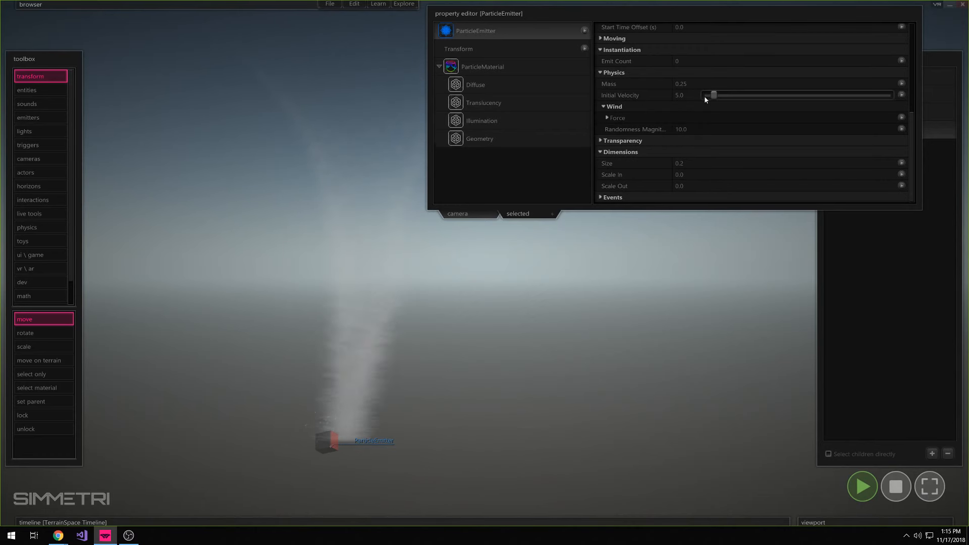
left_click_drag(724, 99, 752, 96)
mouse_move(701, 89)
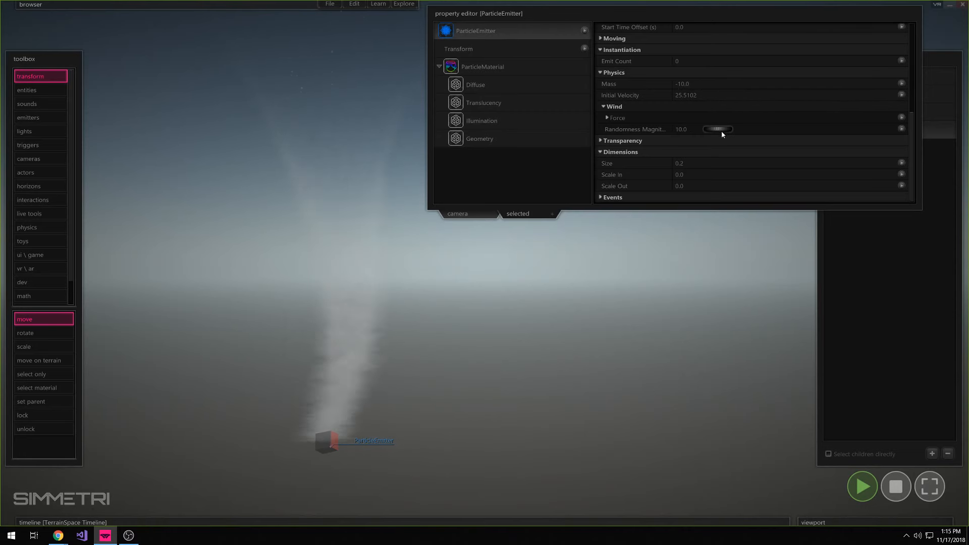
left_click_drag(721, 131, 716, 131)
Set the frequency of the emitter's continuous ConstantPulse to 88.5
scroll(645, 92, "up", 3)
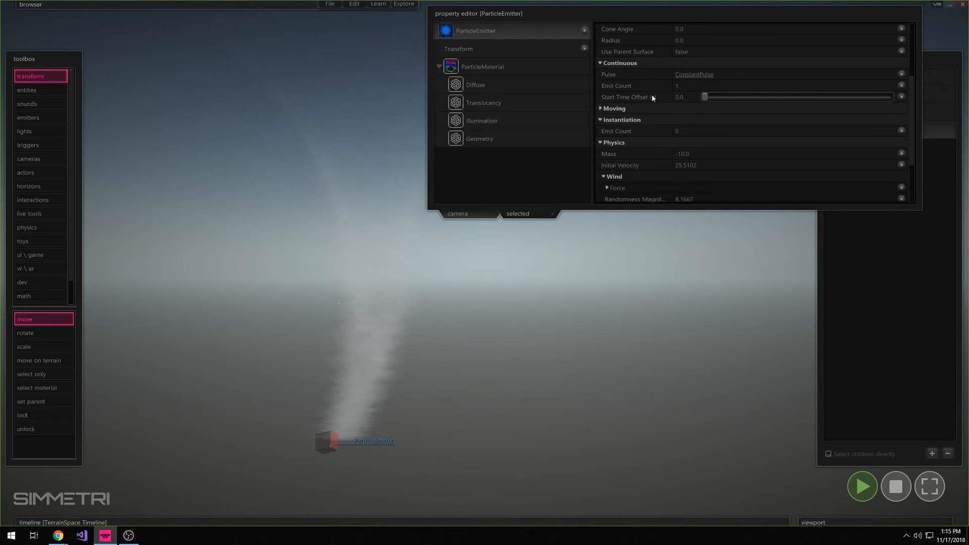
left_click(695, 74)
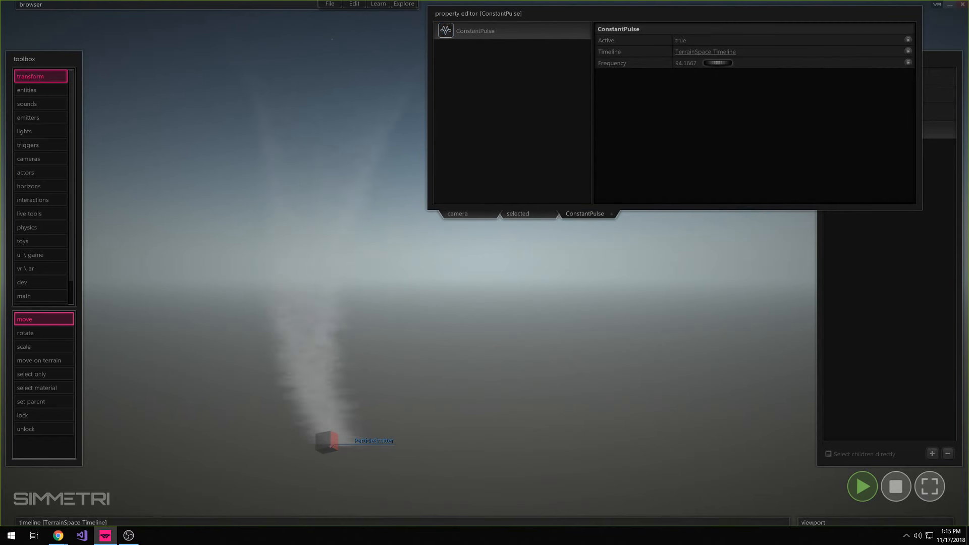
left_click_drag(718, 63, 714, 62)
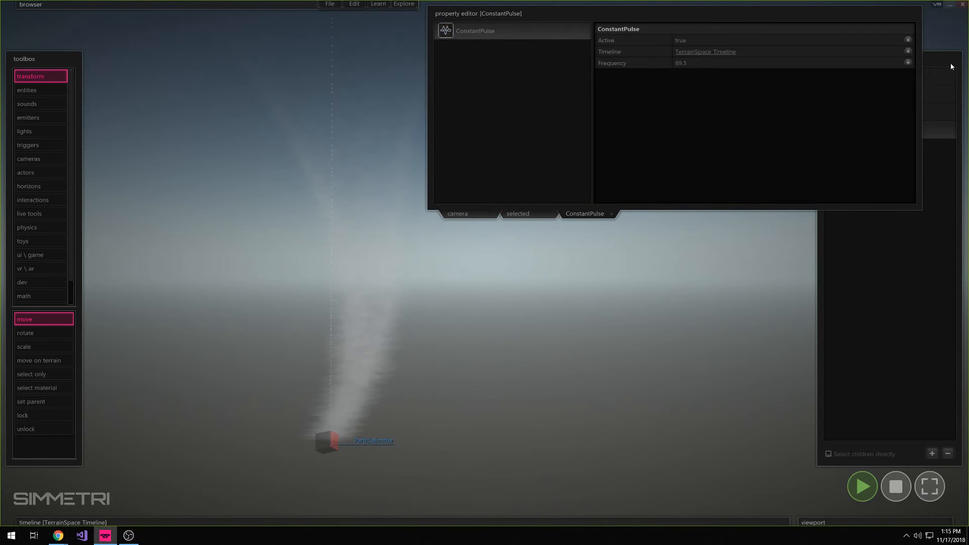
Set the emitter area's cone angle to 180 and its radius to about 5.67
left_click(538, 217)
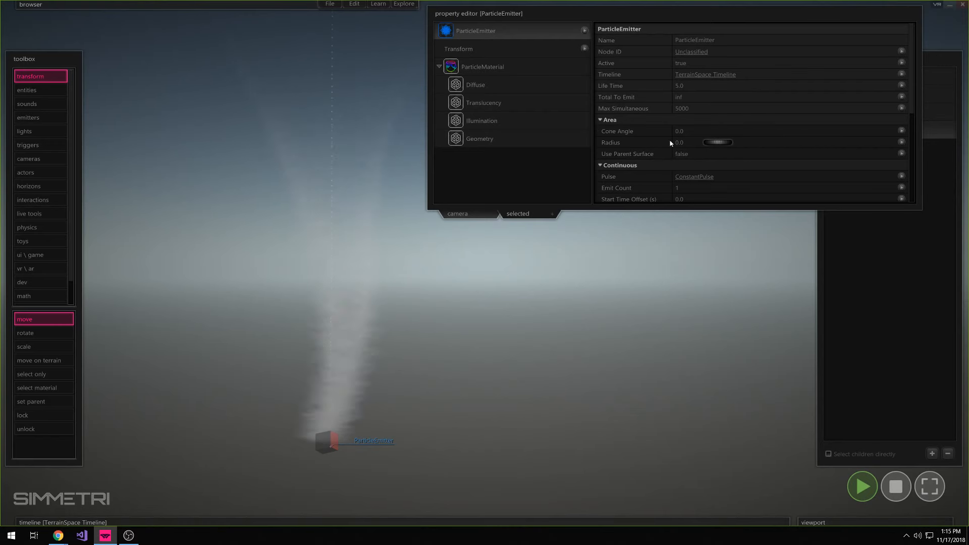
mouse_move(706, 134)
left_click_drag(792, 133, 893, 133)
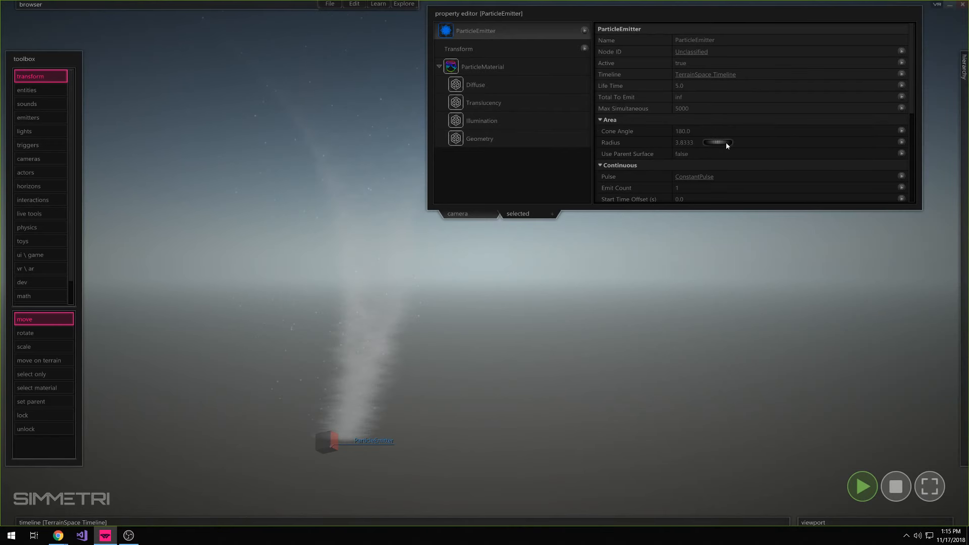
Change the translucency blend mode of the emitter's particle material to a non-additive option
left_click(570, 68)
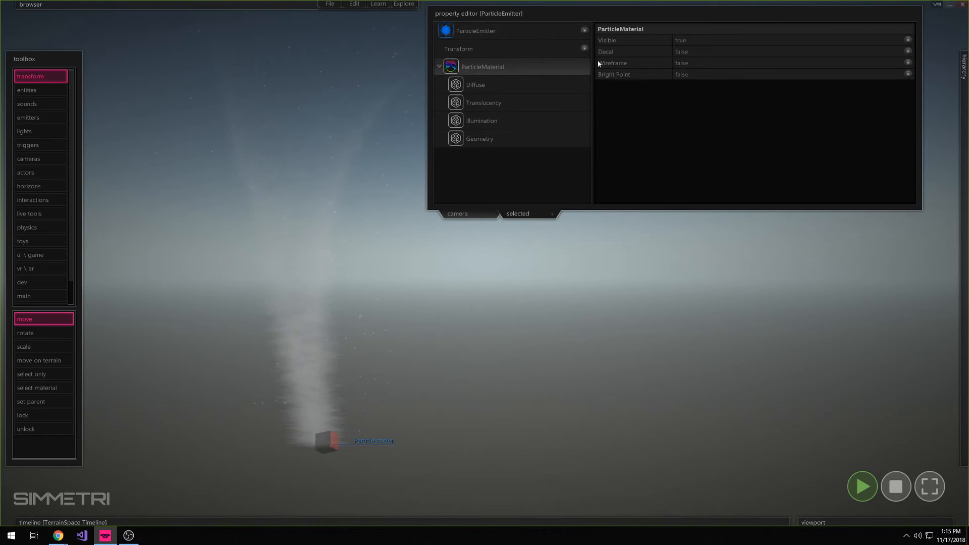
left_click(522, 86)
left_click(518, 102)
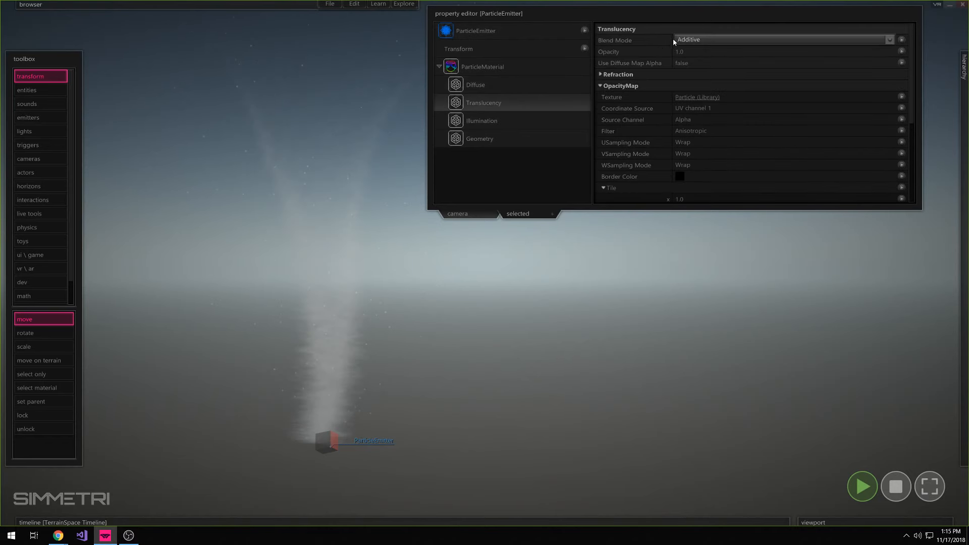
left_click(673, 39)
left_click(696, 66)
Set the particle material's diffuse color to black (0, 0, 0)
left_click(581, 85)
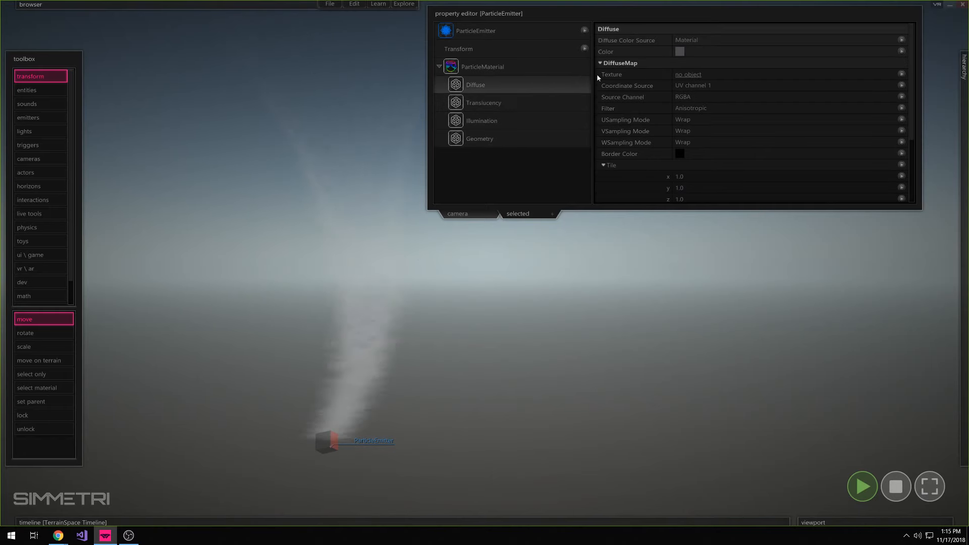
left_click(680, 51)
left_click(197, 255)
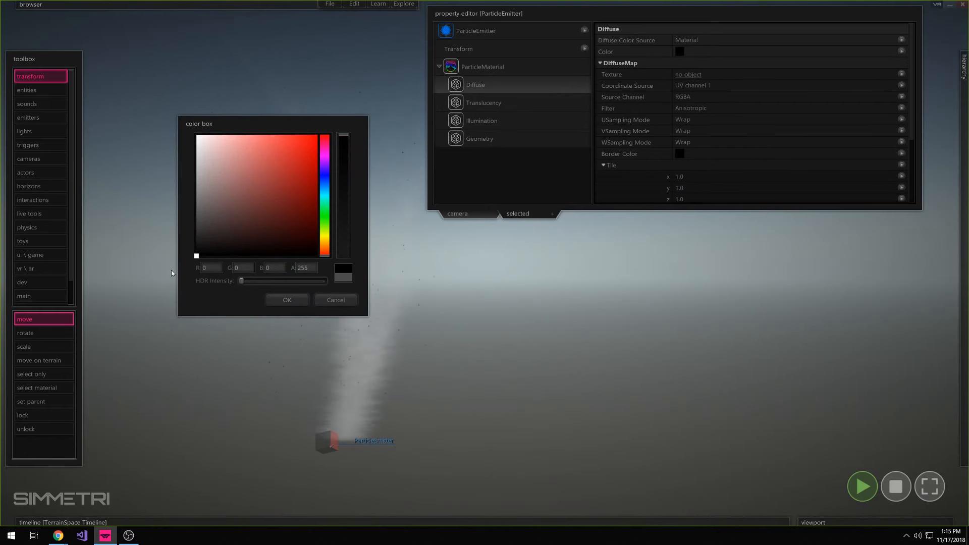
left_click(286, 301)
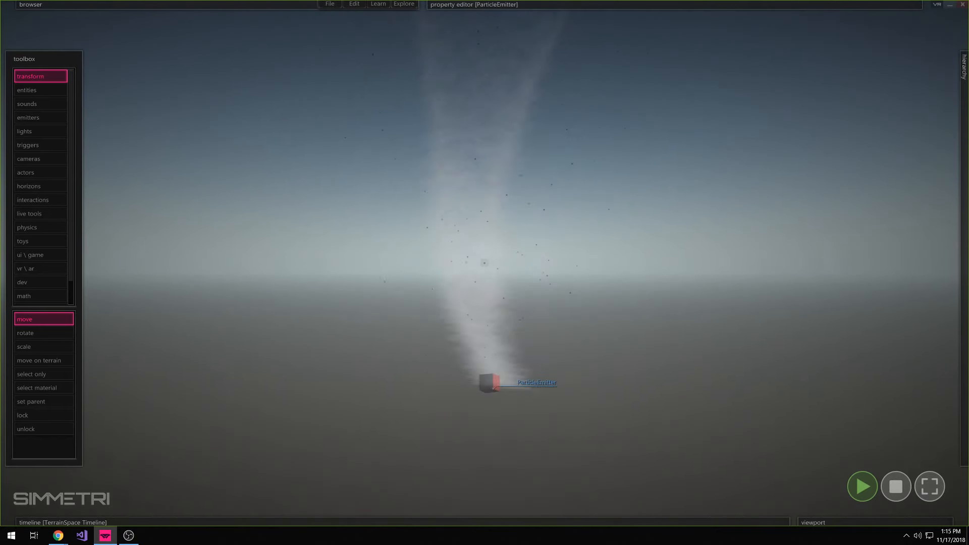
Set the emitter's particle size to about 0.53 and Scale In to about 0.19
mouse_move(682, 5)
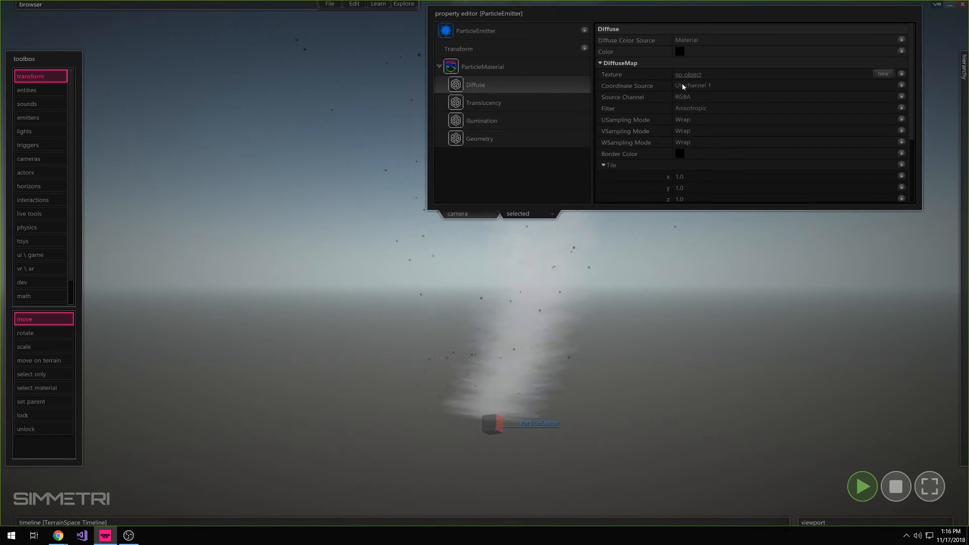
left_click(511, 34)
scroll(626, 189, "down", 5)
scroll(623, 189, "down", 1)
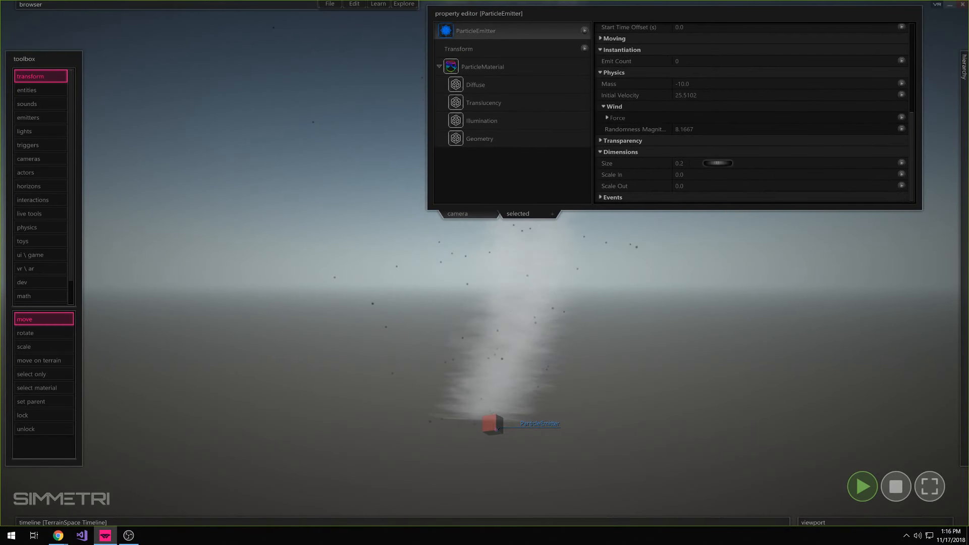
left_click_drag(715, 163, 740, 177)
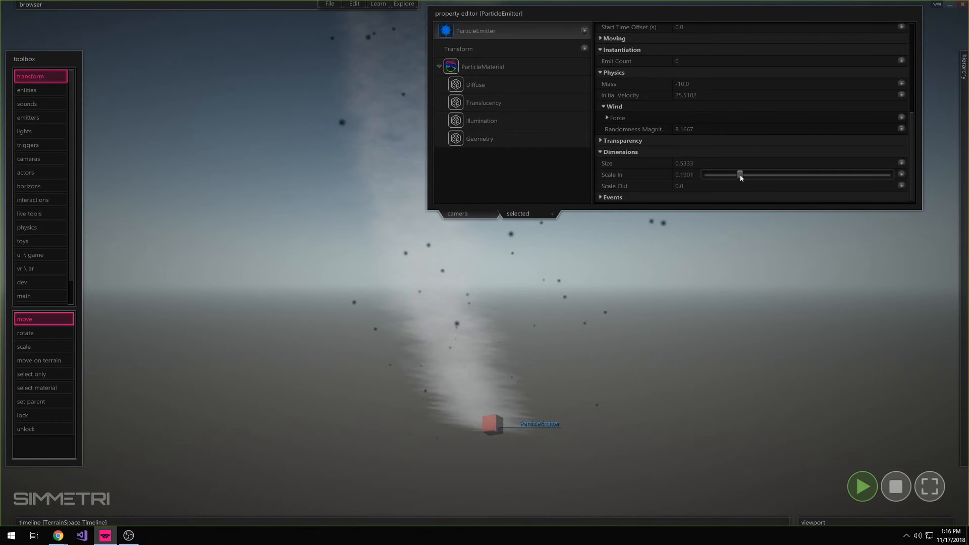
Adjust the particle emitter's life time
left_click(706, 14)
mouse_move(705, 79)
right_mouse_down()
mouse_move(704, 15)
mouse_move(722, 79)
right_mouse_up()
left_click(720, 6)
scroll(668, 72, "up", 5)
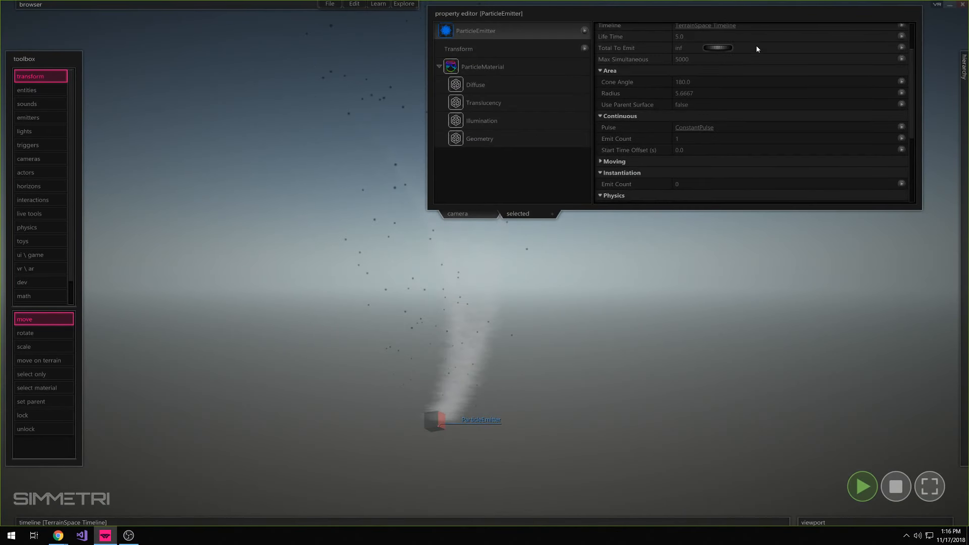
mouse_move(740, 36)
left_mouse_down()
mouse_move(771, 39)
mouse_move(736, 38)
mouse_move(768, 40)
mouse_move(757, 39)
left_mouse_up()
Set the particle material's diffuse color to dark gray (74, 74, 74) and clear the selection
left_click(496, 84)
left_click(680, 51)
mouse_move(198, 217)
left_mouse_down()
mouse_move(178, 237)
mouse_move(177, 223)
left_mouse_up()
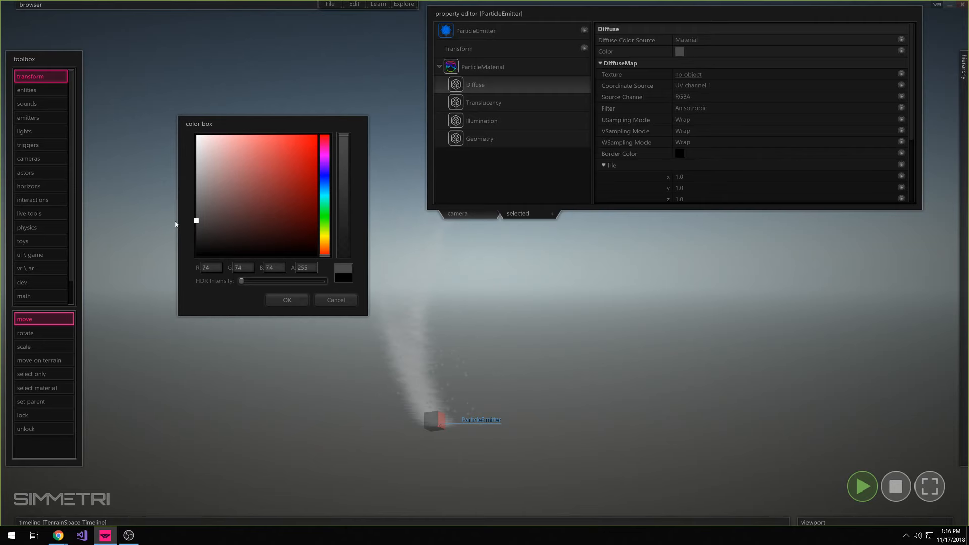
left_click(287, 300)
left_click(354, 278)
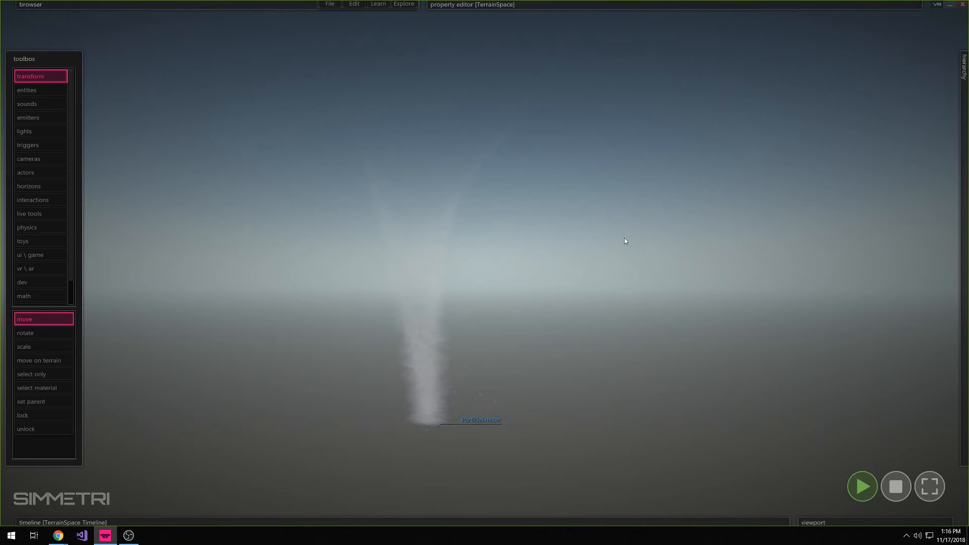
Examine the running tornado and its particles from different distances and viewpoints
right_click_drag(624, 238, 616, 303)
right_click_drag(484, 263, 409, 308)
mouse_move(964, 131)
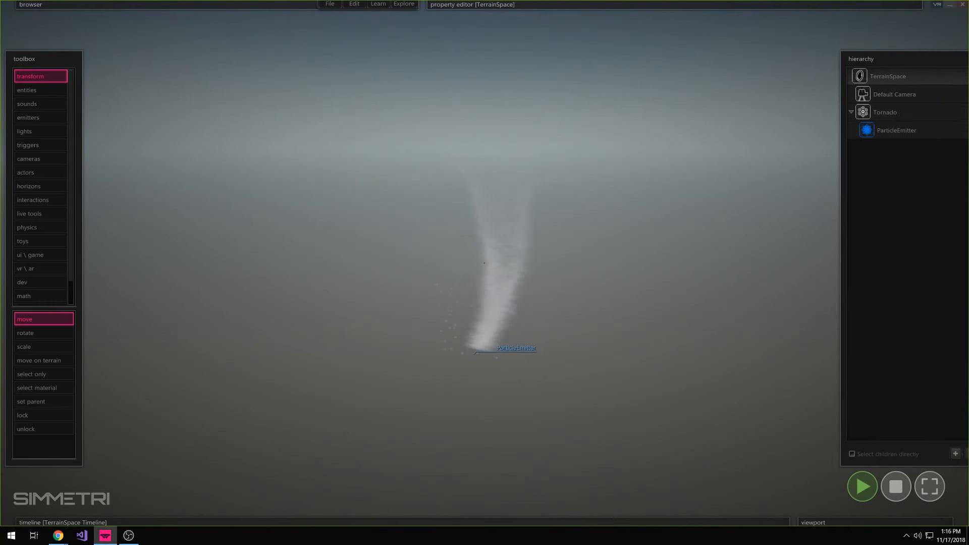
left_click(858, 117)
right_click_drag(510, 180, 484, 242)
left_click_drag(480, 217, 441, 191)
right_click_drag(439, 187, 459, 108)
left_click(595, 287)
Stop the simulation and place a physics attractor on the ground near the tornado's base
left_click(895, 486)
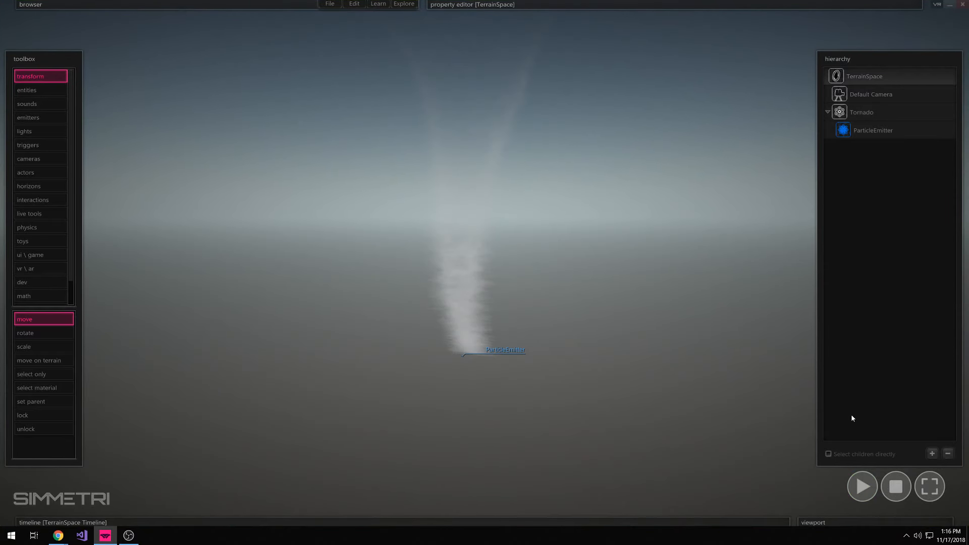
right_click_drag(706, 328, 729, 337)
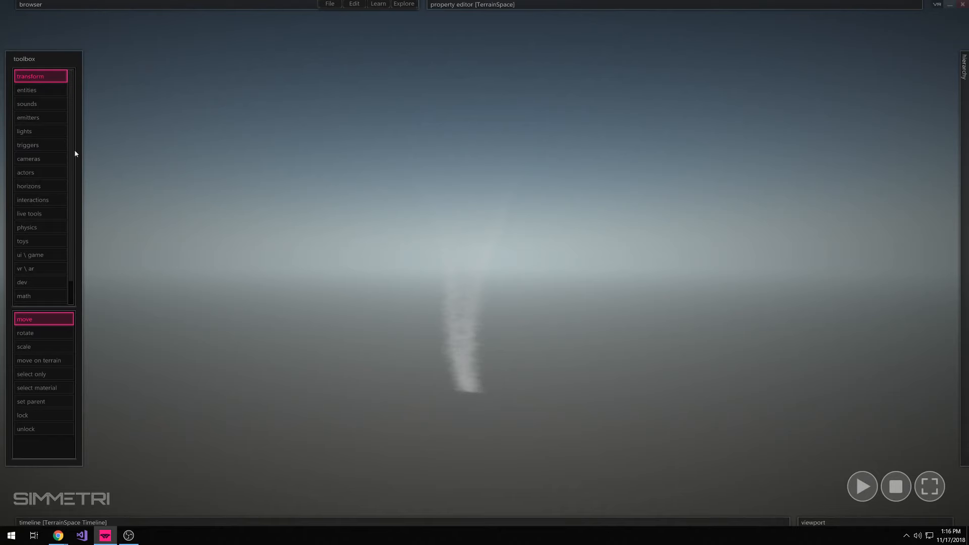
left_click(43, 227)
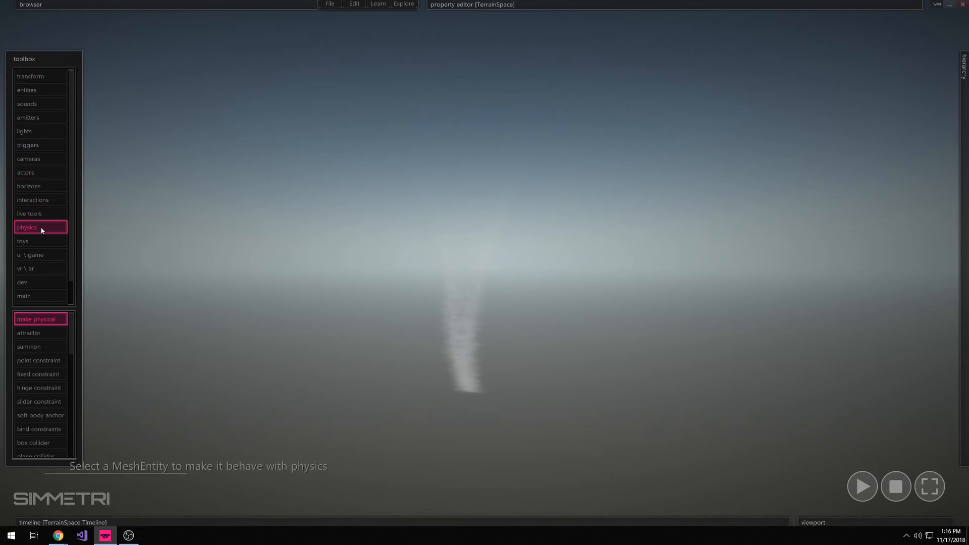
left_click(41, 334)
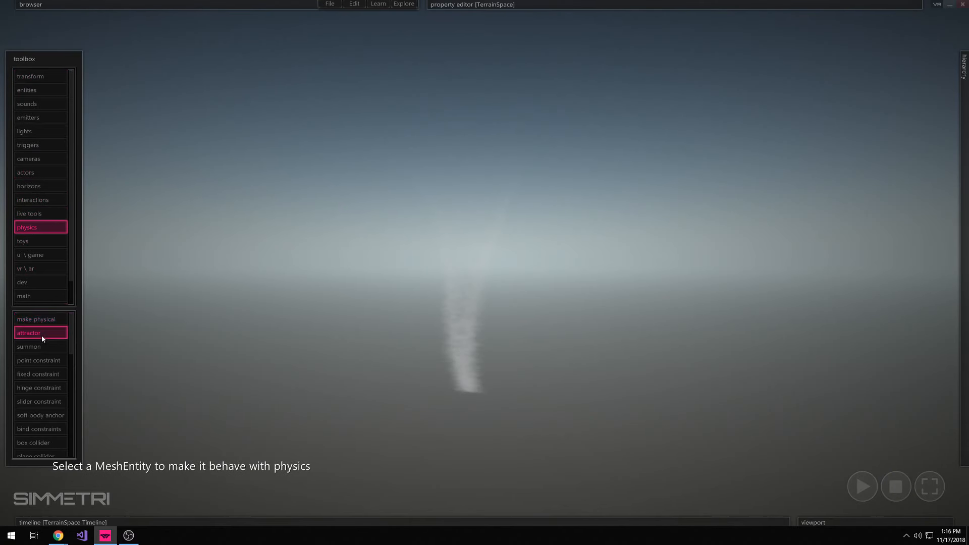
left_click(521, 408)
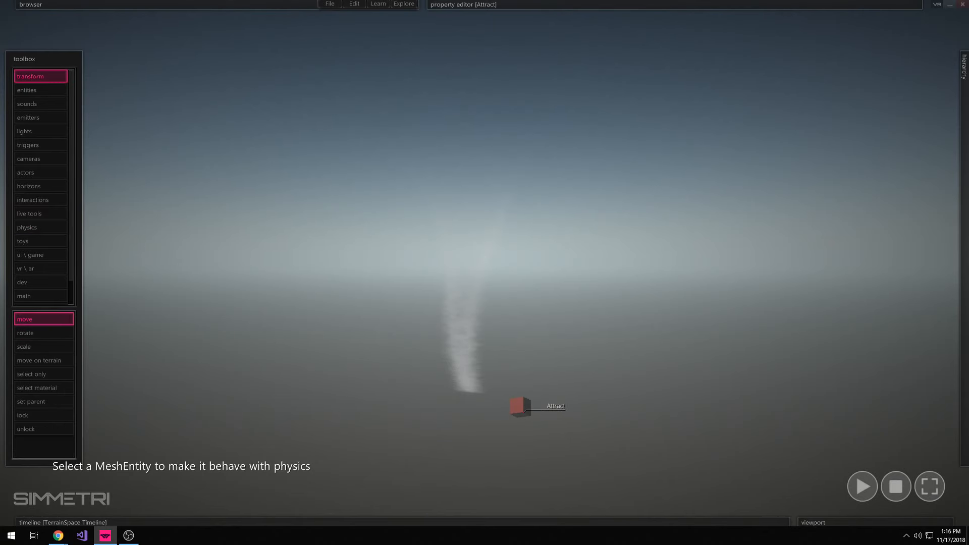
Parent the Attract object to Tornado in the scene hierarchy and open its properties
mouse_move(964, 192)
left_click_drag(860, 149, 864, 113)
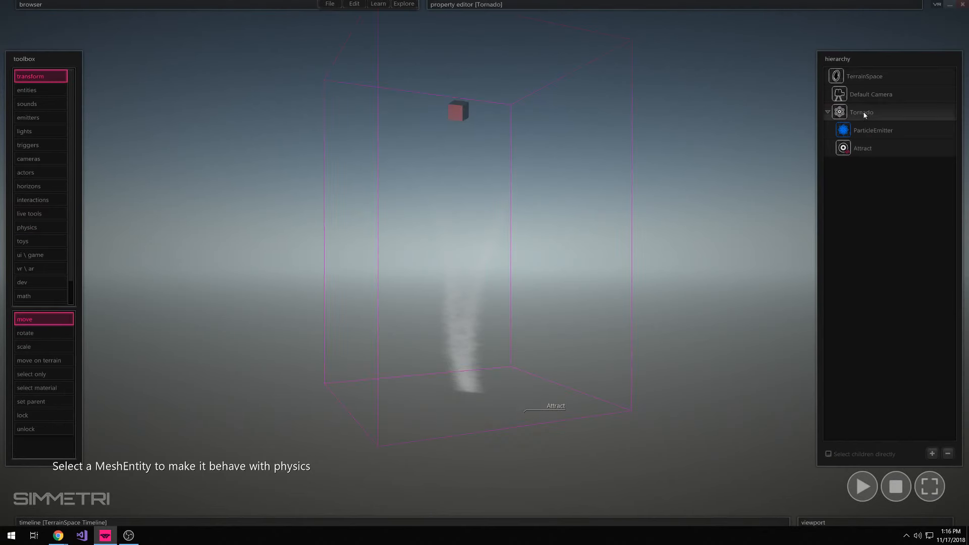
left_click(864, 149)
mouse_move(662, 5)
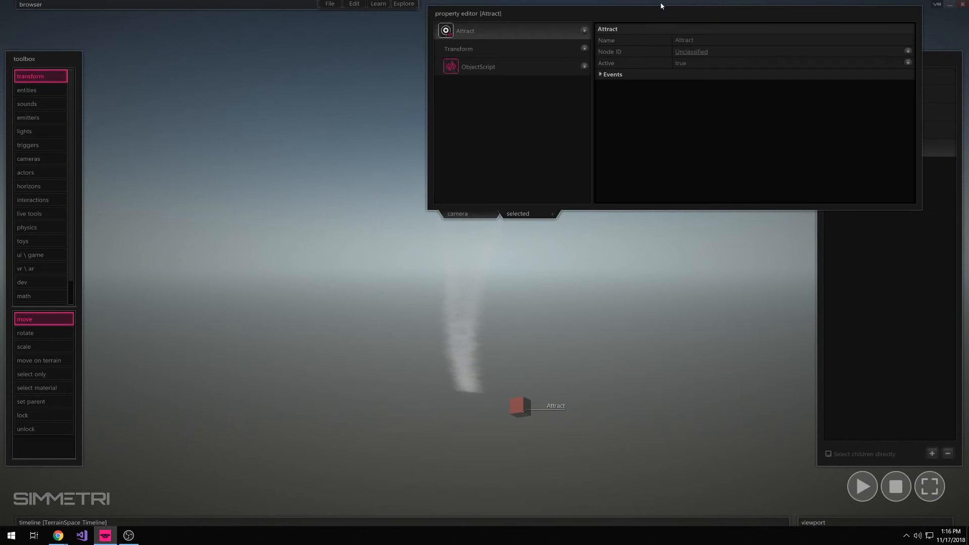
Reset the Attract object's position values in its Transform so it sits at the Tornado's base, and reselect Attract
left_click(570, 50)
right_click(716, 50)
right_click(715, 74)
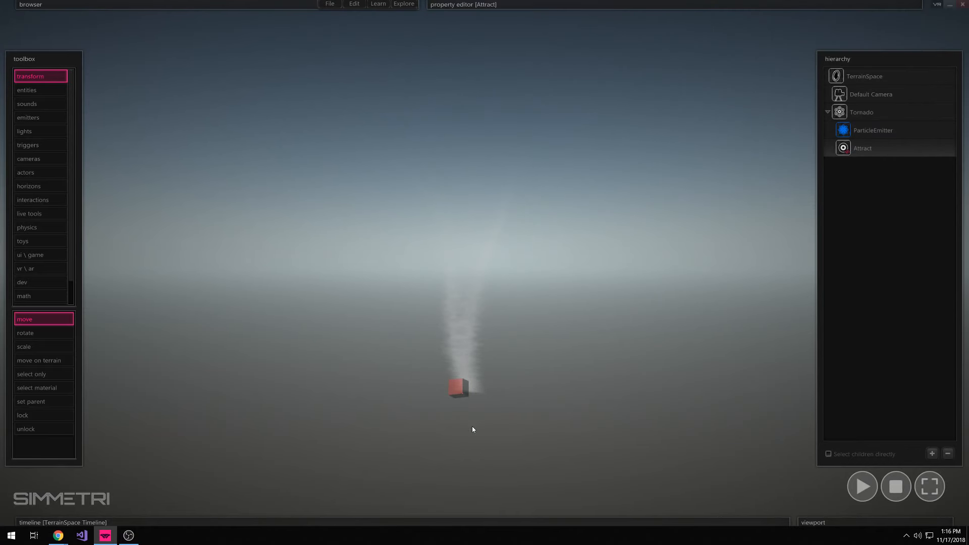
left_click(871, 126)
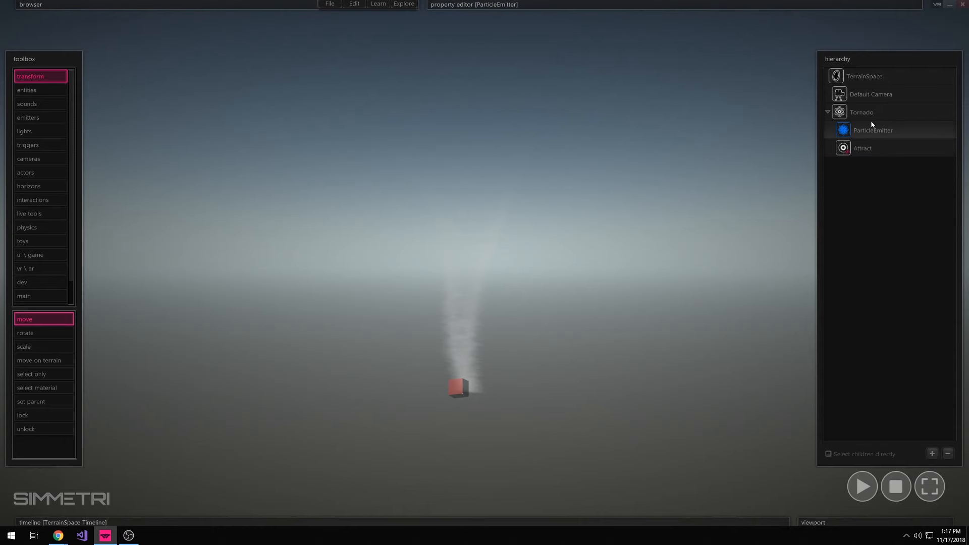
left_click(877, 150)
Place five box entities of different proportions on the ground beside the tornado and test-run the simulation briefly
left_click(41, 90)
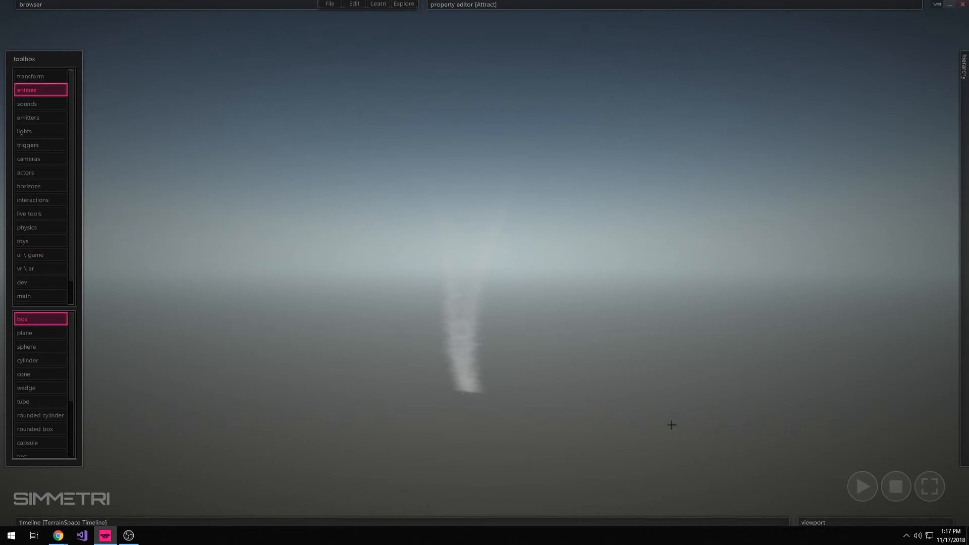
left_click_drag(672, 435, 672, 432)
left_click(706, 391)
mouse_move(664, 391)
left_mouse_down()
mouse_move(662, 380)
mouse_move(592, 356)
left_mouse_up()
left_click(661, 370)
left_click(615, 334)
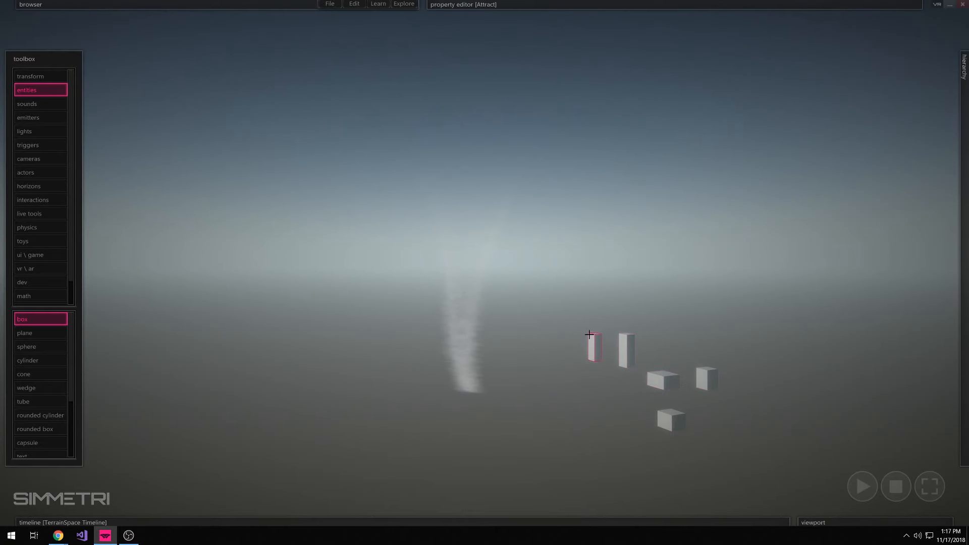
left_click(590, 335)
key("Escape")
key("Escape")
left_click(862, 486)
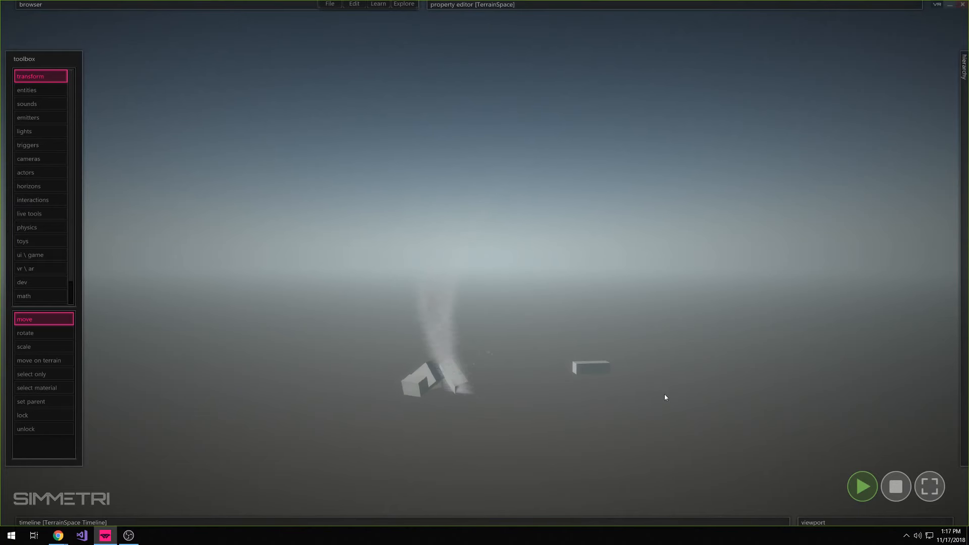
left_click(896, 484)
Open the Attract object's script in the code editor and move the editor window clear of the tornado and boxes
mouse_move(964, 66)
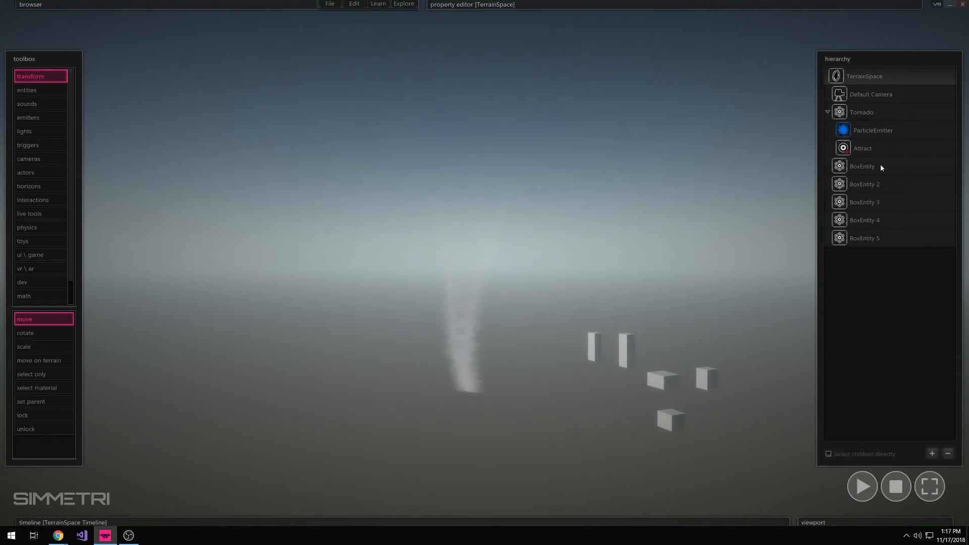
left_click(836, 150)
right_click(868, 146)
left_click(884, 176)
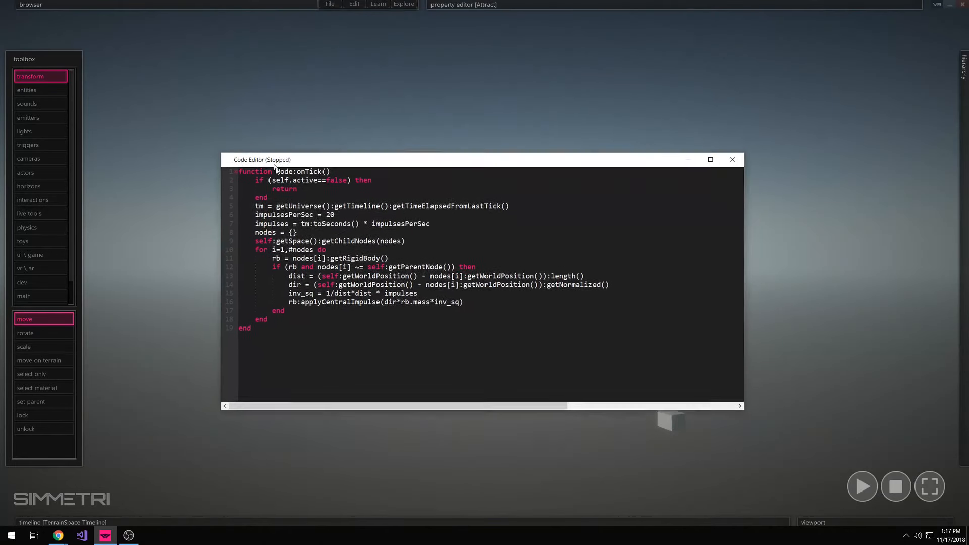
left_click_drag(275, 167, 485, 419)
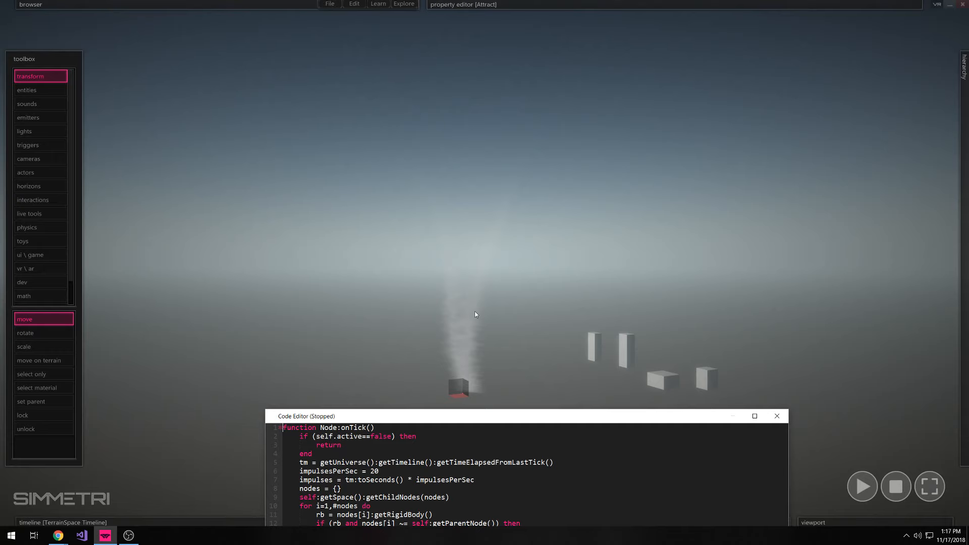
left_click_drag(492, 419, 345, 50)
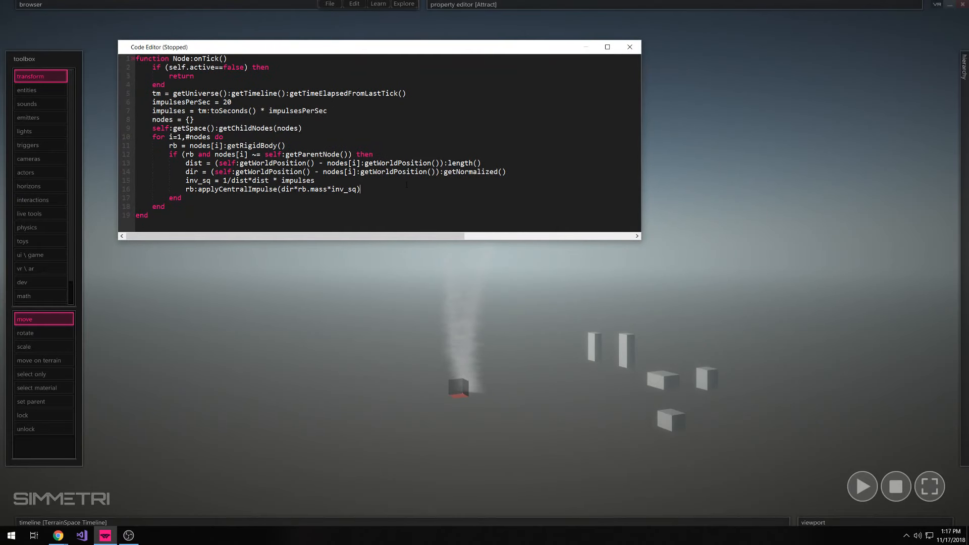
Add the line rb:applyCentralImpulse(vector3(0,1,0)) below the existing impulse call, with blank lines separating the two calls
key("Return")
key("Return")
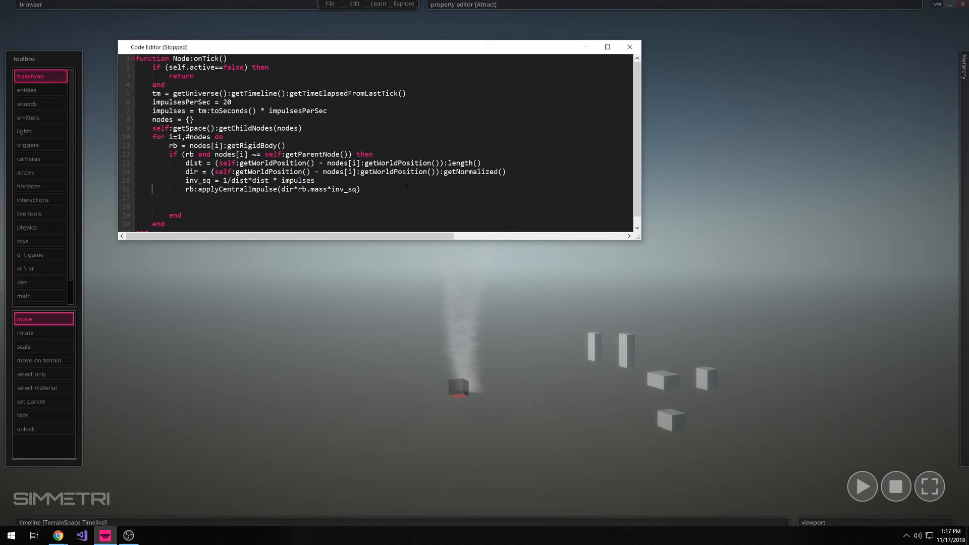
key("shift+Down")
key("Down")
key("End")
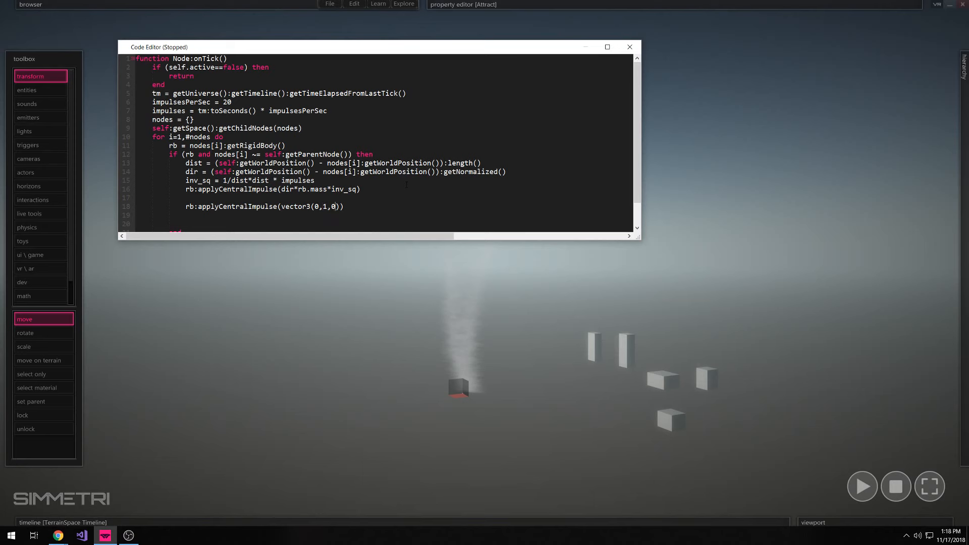
key("Home")
key("Return")
key("Return")
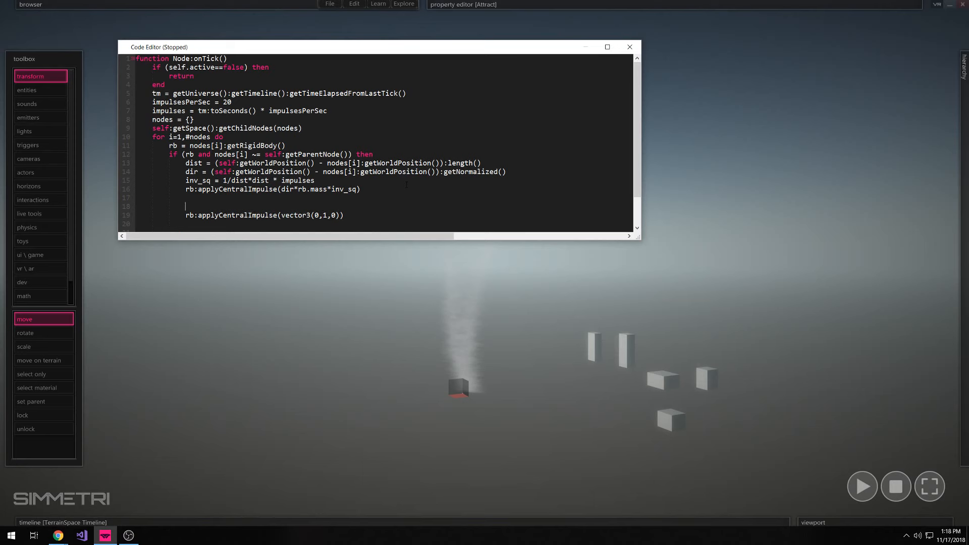
key("Up")
key("Up")
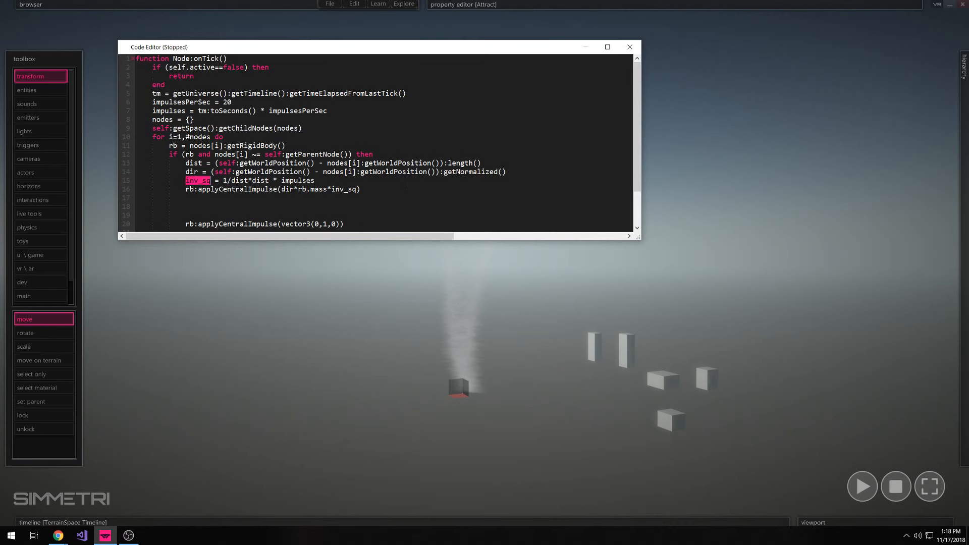
Multiply the upward vector3(0,1,0) impulse by rb.mass*inv_sq, copied from the first impulse call
left_click_drag(298, 189, 356, 190)
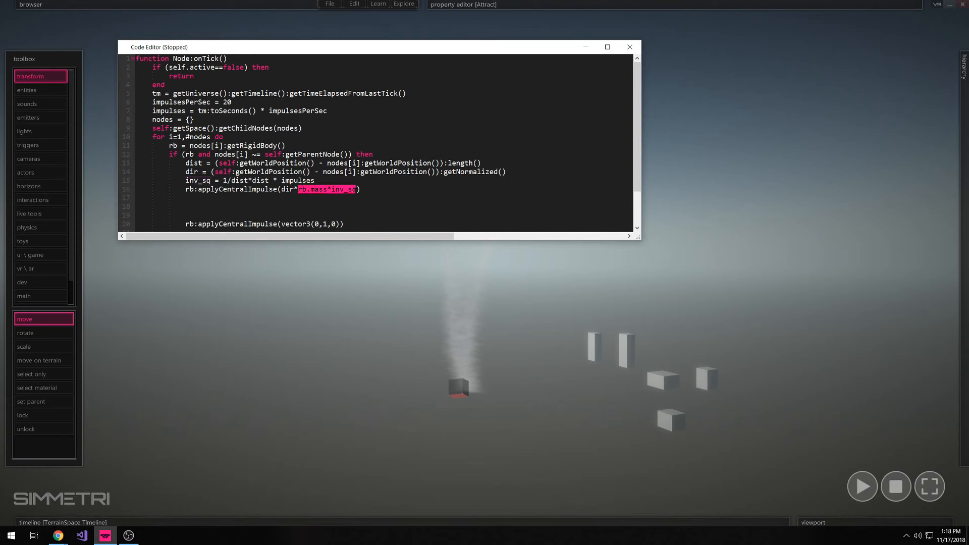
key("ctrl+c")
left_click(340, 224)
type("*")
key("ctrl+v")
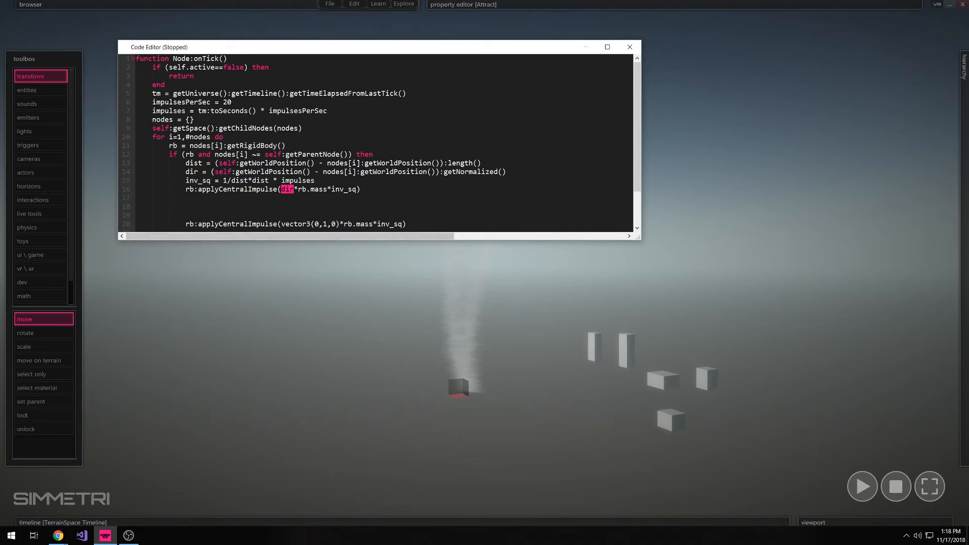
Run the simulation to check the boxes' upward pull, with the code editor moved out of the way, and stop it
left_click(857, 477)
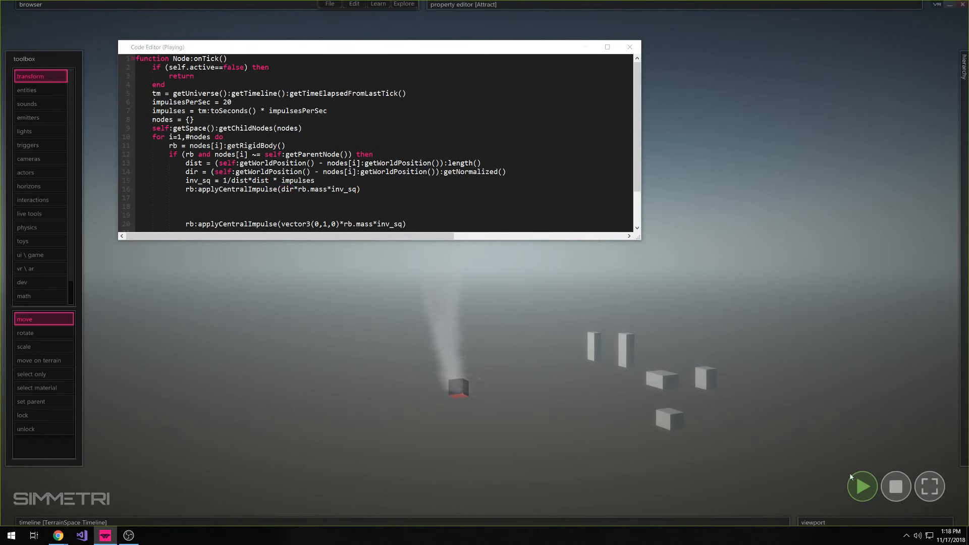
left_click_drag(466, 47, 519, 29)
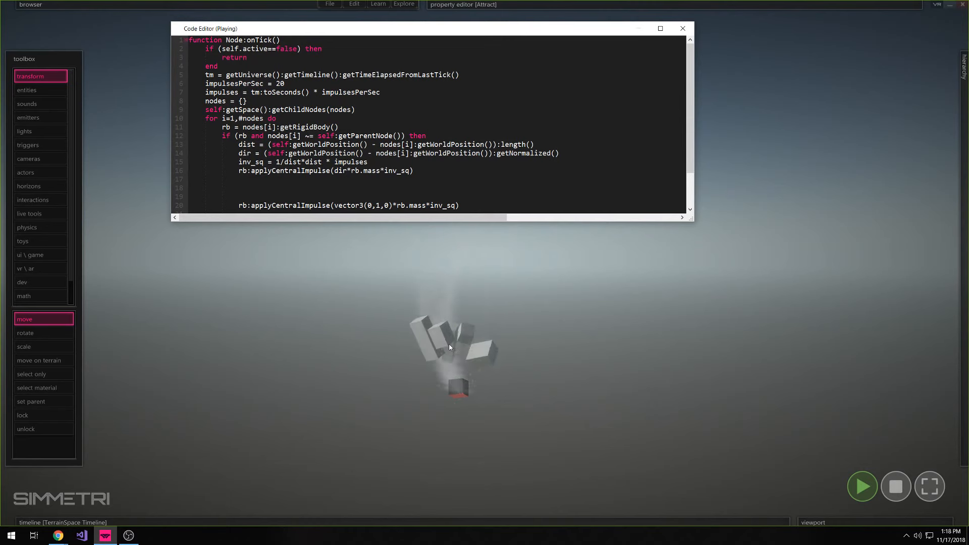
left_click(896, 486)
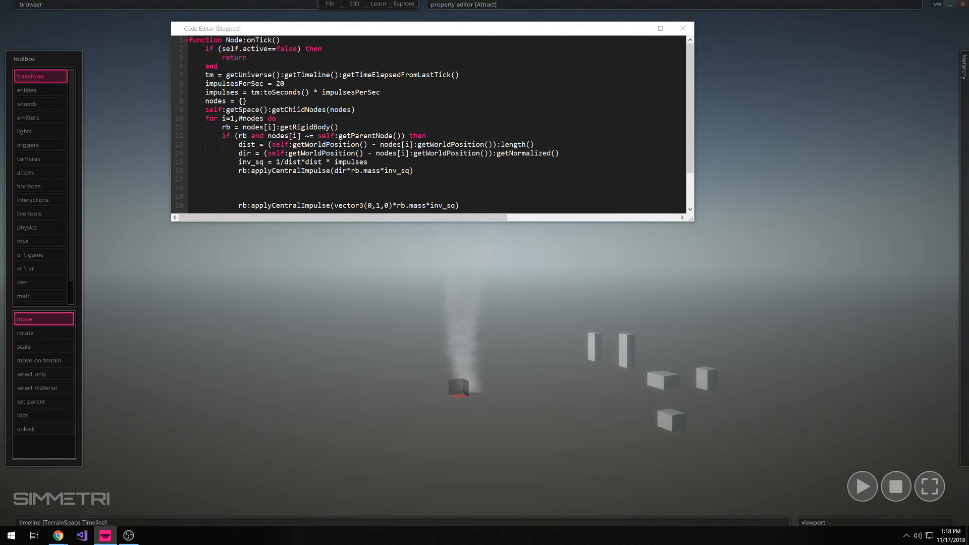
Duplicate the line inv_sq = 1/dist*dist * impulses into the blank space above the upward impulse call
left_click(184, 166)
left_click(242, 187)
key("ctrl+v")
key("BackSpace")
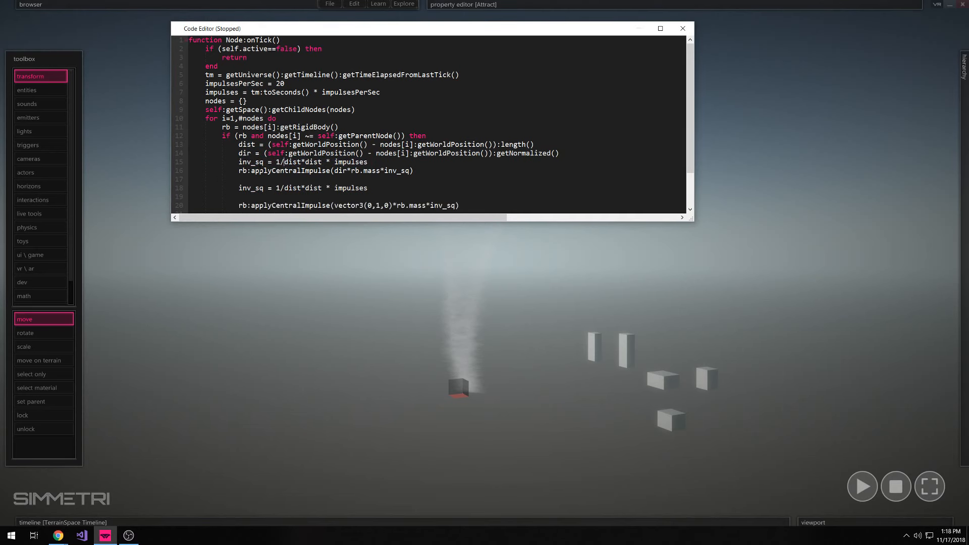
Enclose dist*dist in parentheses in the duplicated line so it reads inv_sq = 1/(dist*dist) * impulses
left_click_drag(283, 162, 322, 162)
left_click(284, 162)
key("Down")
key("Down")
key("Down")
type(")")
key("Left")
key("Left")
key("Left")
key("Left")
key("Left")
key("Left")
key("Left")
key("Left")
key("Left")
key("Left")
type("(")
Review the parenthesized distance term and the full inverse-square expression in the duplicated inv_sq line
key("Left")
key("shift+Right")
key("shift+Right")
key("shift+Right")
key("Down")
key("shift+End")
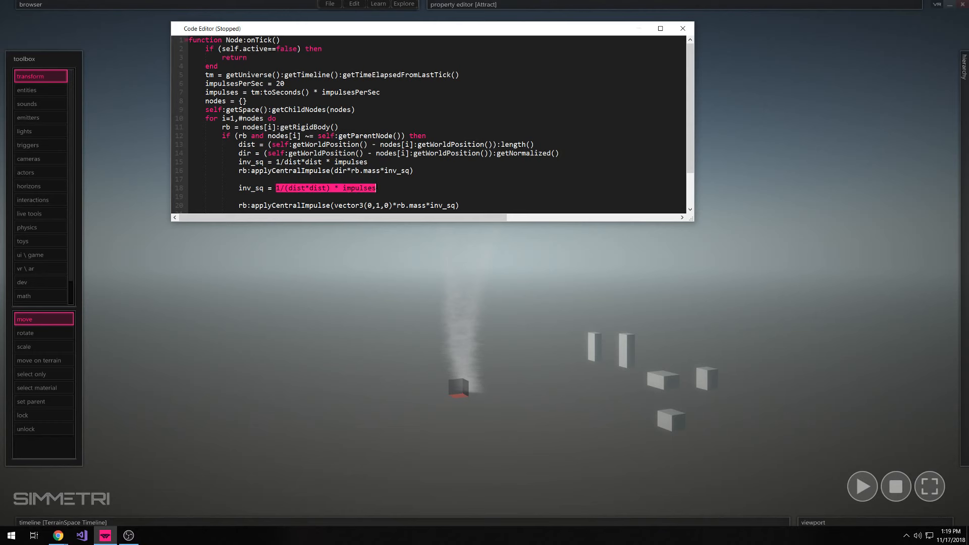
key("Down")
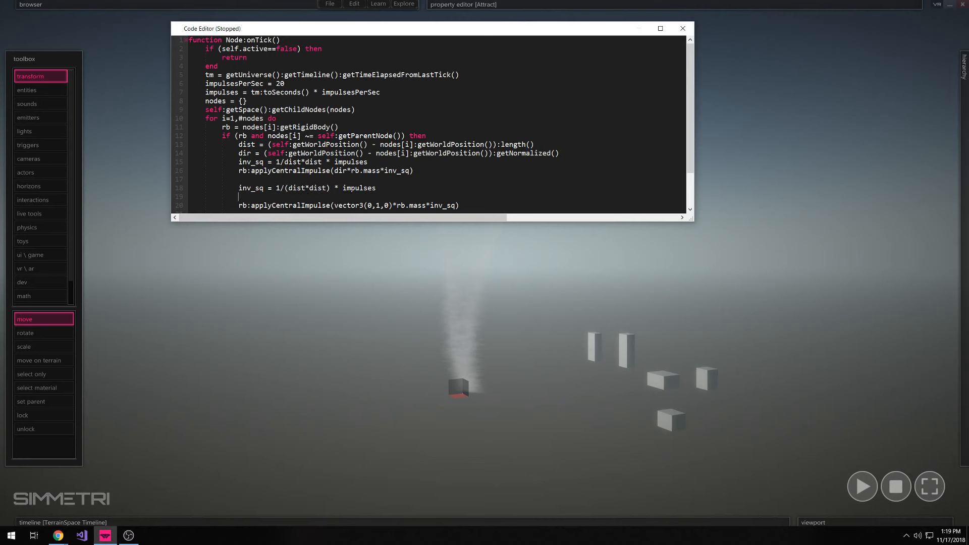
left_click_drag(286, 188, 329, 189)
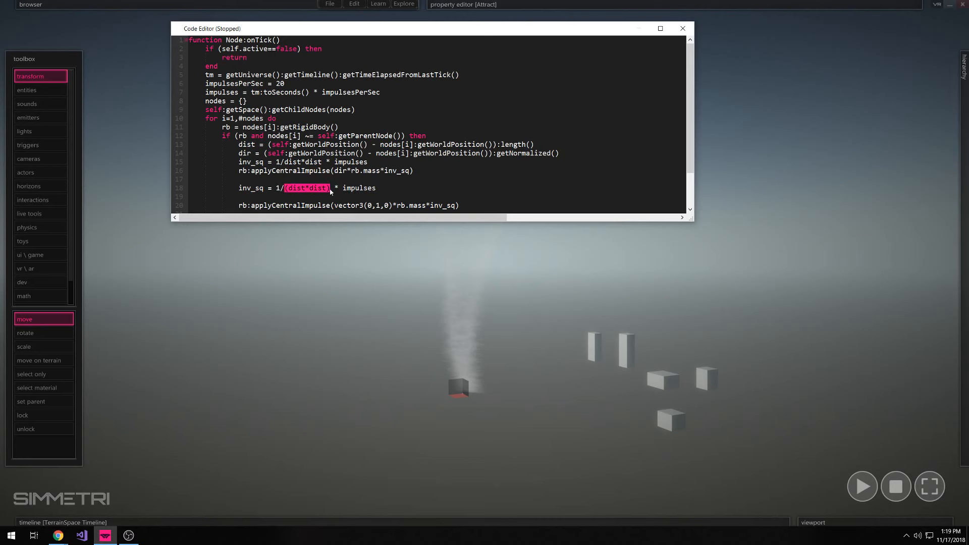
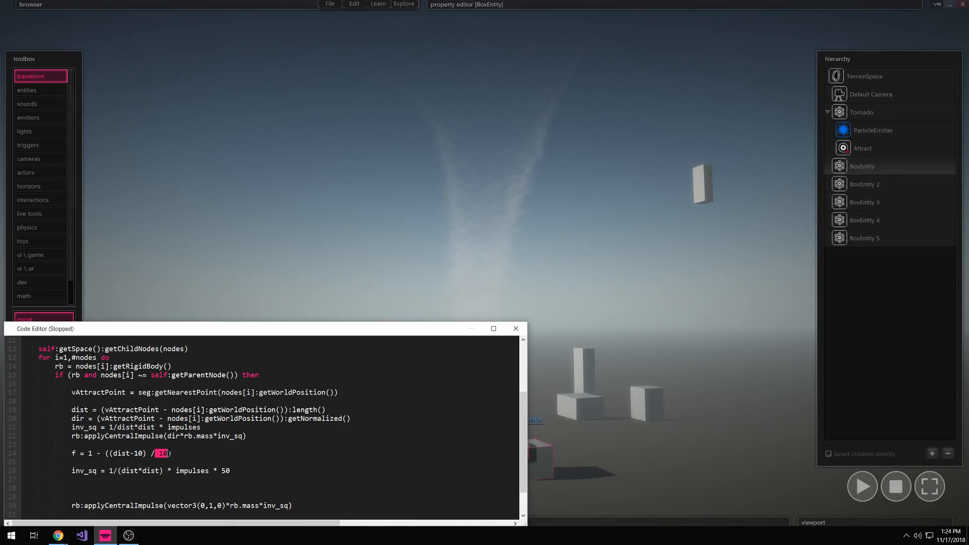
Add the line dist = dist * f below the f calculation, then run the simulation to test it and stop it
left_click_drag(22, 444, 172, 454)
key("Return")
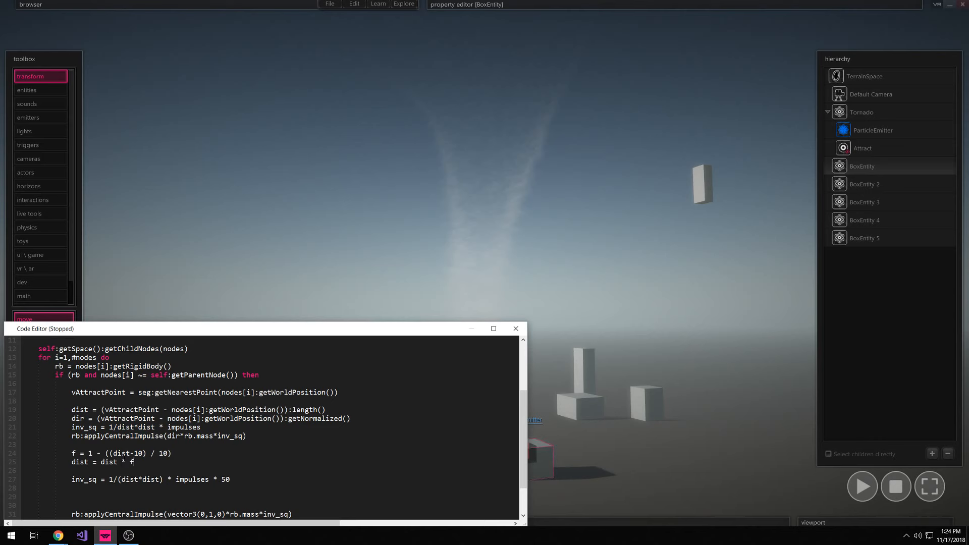
left_click_drag(397, 333, 343, 425)
left_click(861, 486)
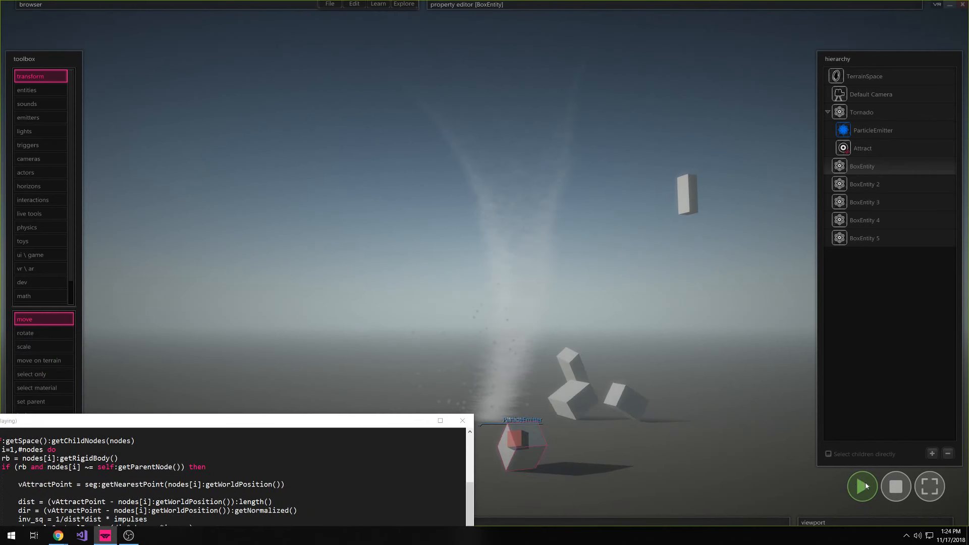
left_click(896, 486)
Set the upward inv_sq line's multiplier to 1 and test the simulation with the code editor closed
left_click_drag(330, 427, 443, 297)
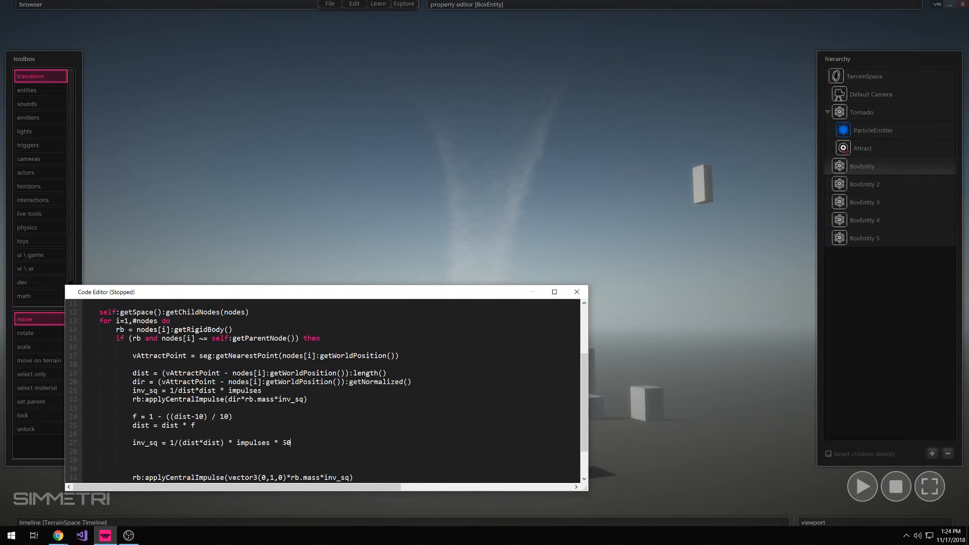
left_click(576, 292)
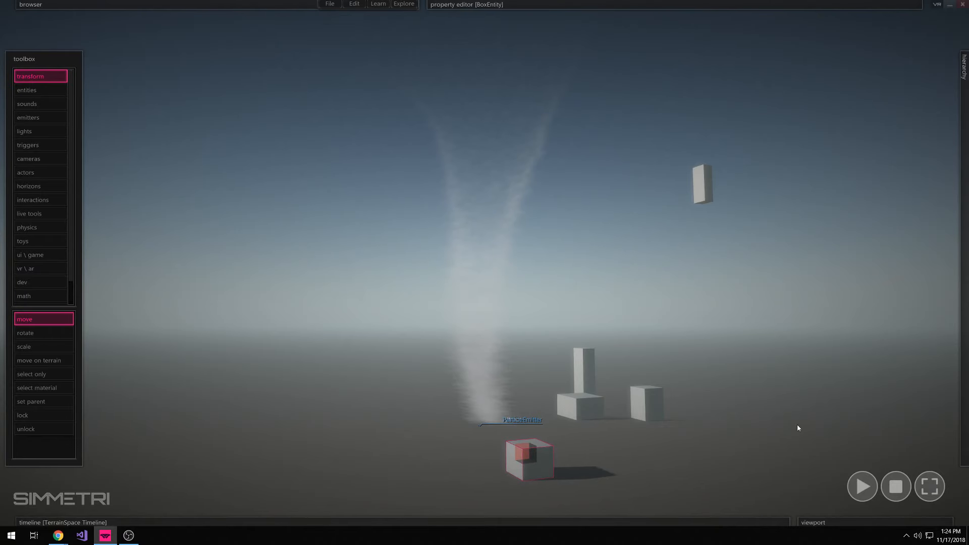
left_click(862, 486)
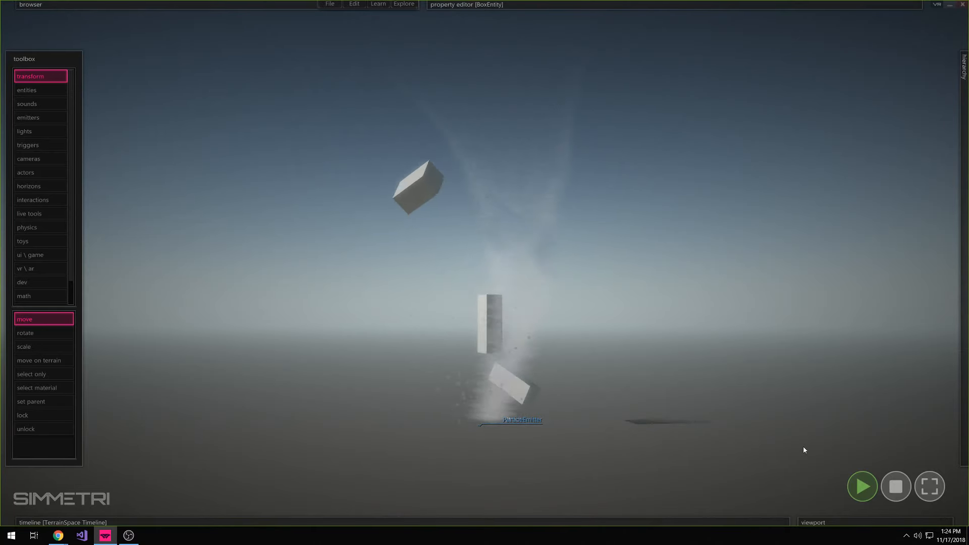
key("Escape")
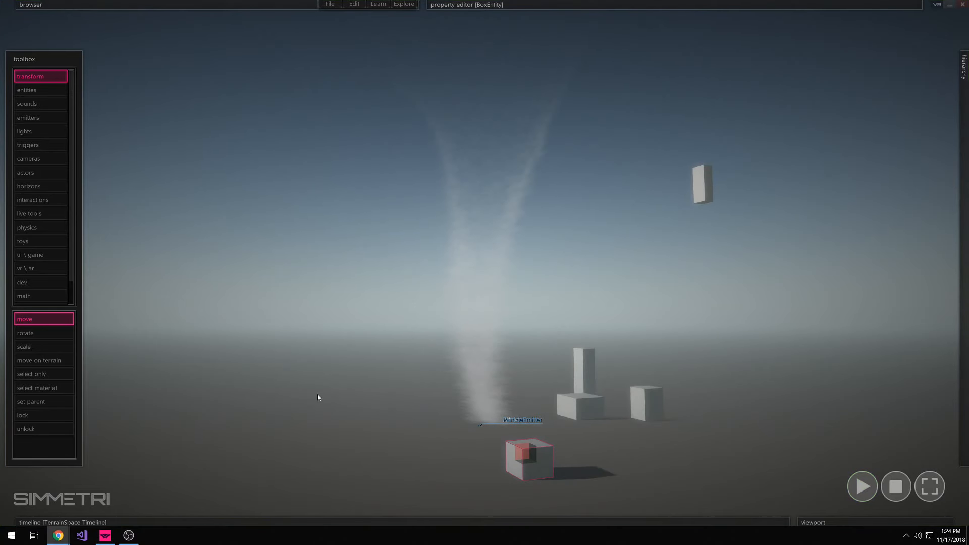
Reopen the Attract script, remove the dist = dist * f line and change the upward formula to inv_sq = 1/(dist*dist) * impulses * f
key("alt+Tab")
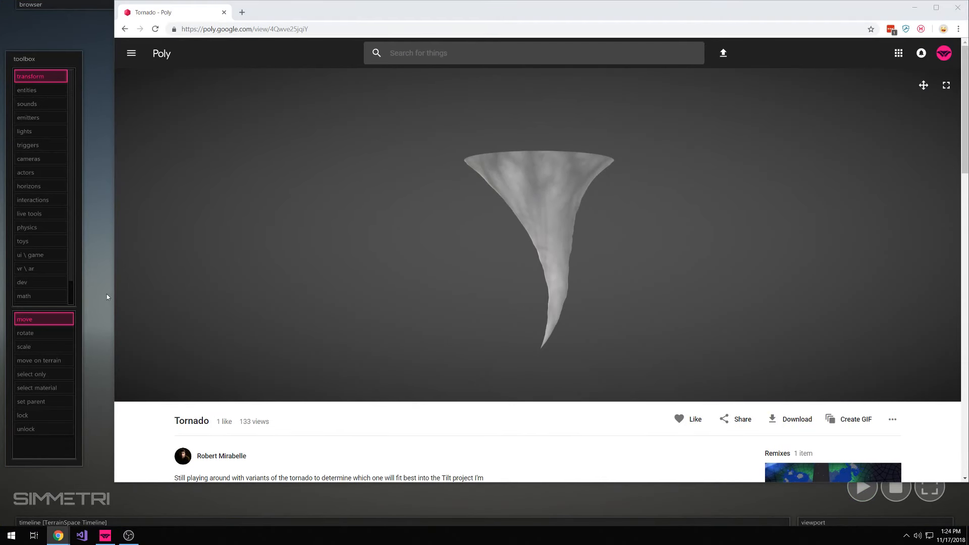
key("alt+Tab")
right_click(893, 143)
left_click(858, 170)
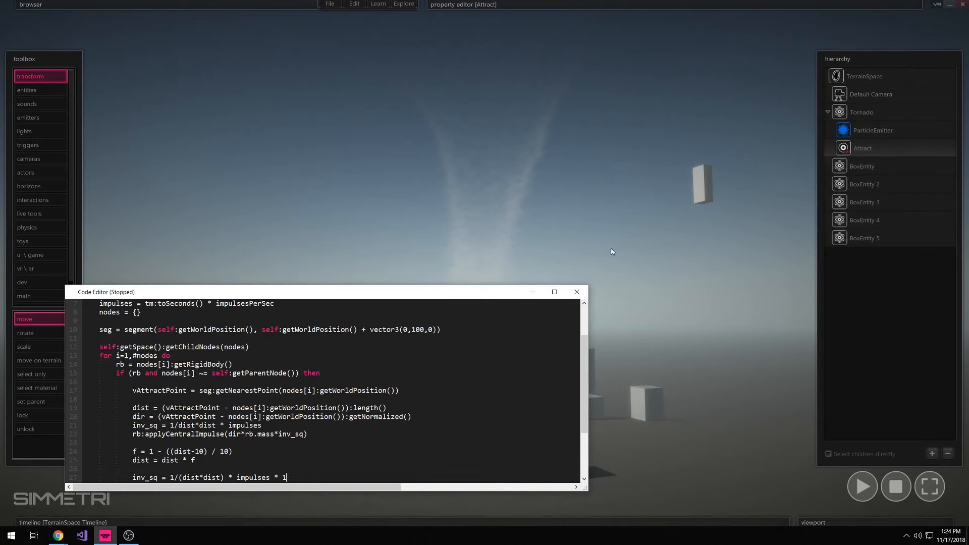
left_click_drag(345, 286, 345, 250)
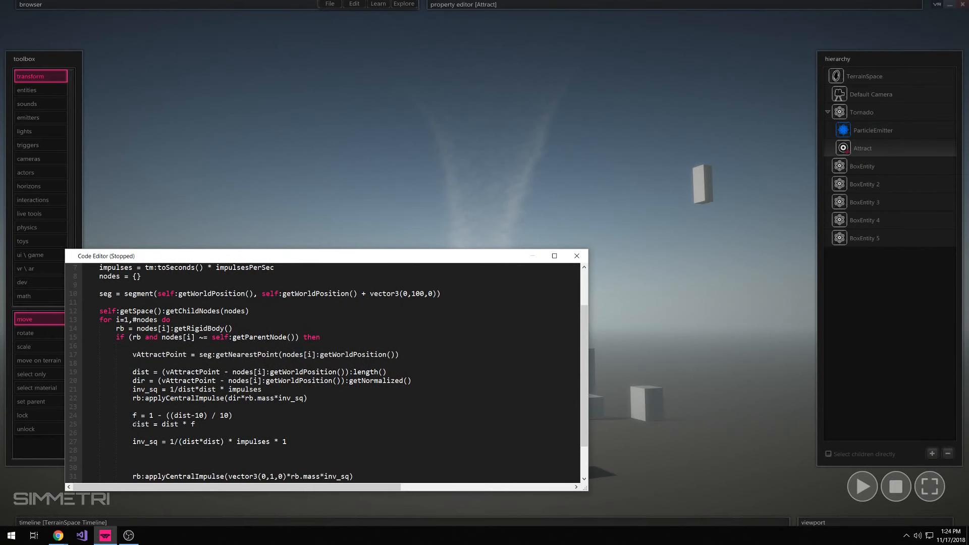
key("Delete")
key("Delete")
key("Delete")
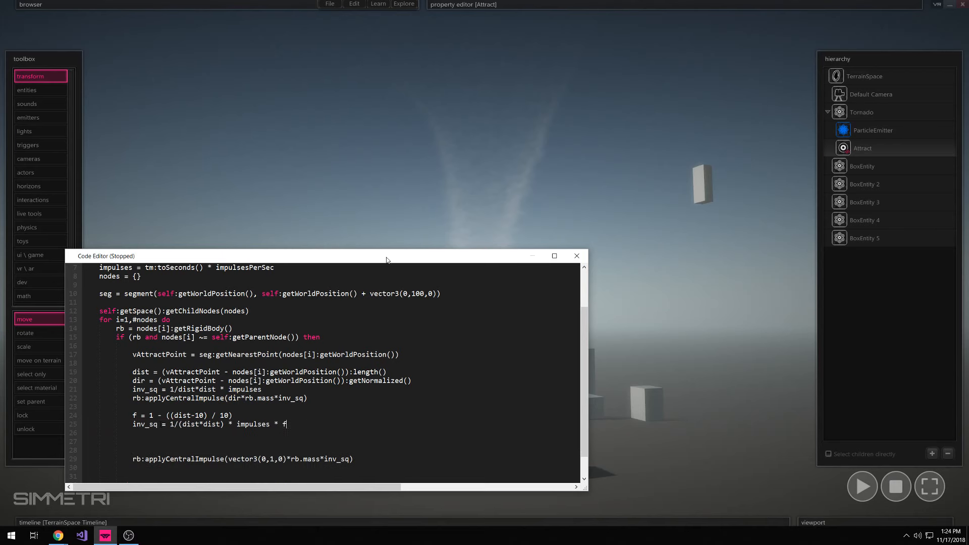
Run the simulation with the code editor moved aside and append * 10 to the upward inv_sq line
left_click_drag(386, 259, 331, 347)
left_click(873, 482)
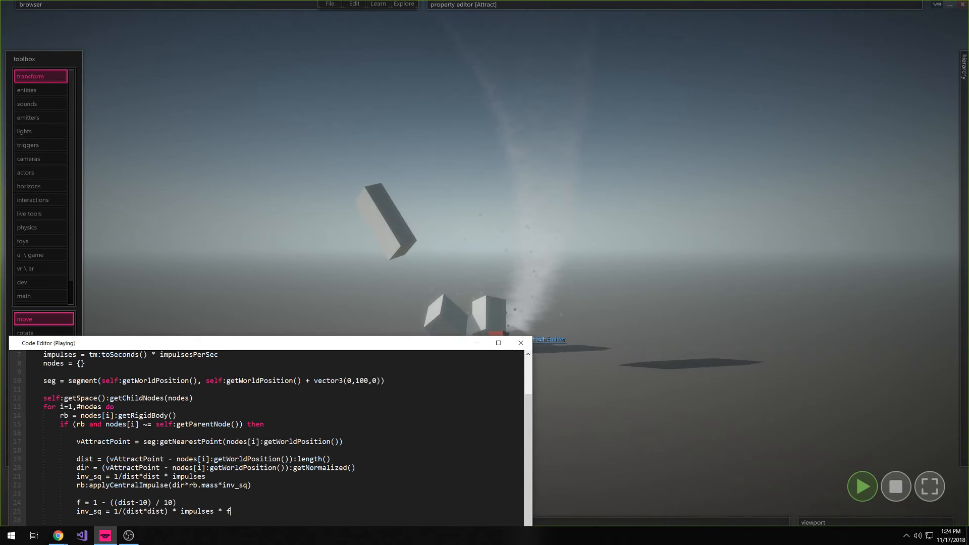
type("* 10")
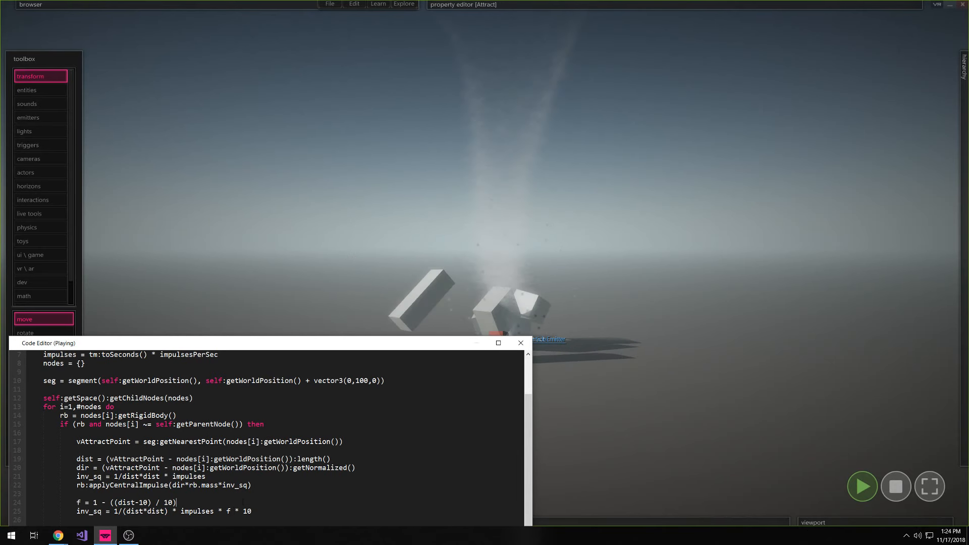
key("Up")
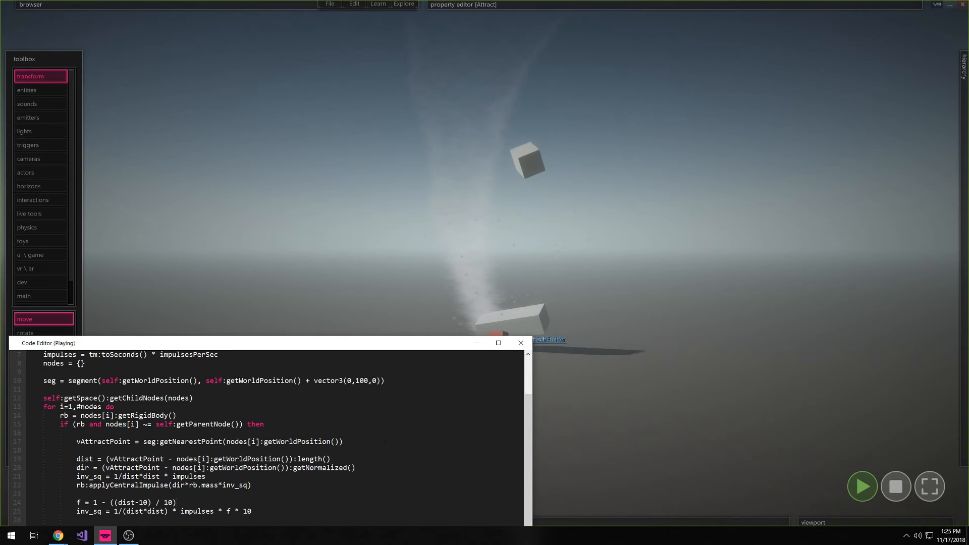
Follow the boxes' rise in the running simulation and set the upward inv_sq line's final multiplier to 5
right_click_drag(485, 323, 485, 354)
right_click_drag(484, 263, 471, 290)
right_click_drag(593, 348, 593, 298)
left_click_drag(258, 511, 243, 511)
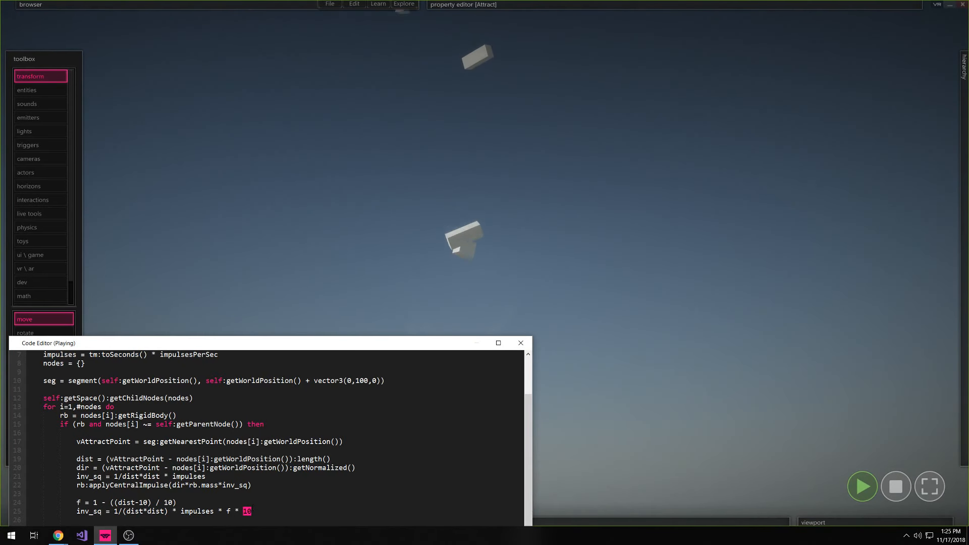
type("5")
left_click(349, 477)
Stop the simulation and scatter small boxes on the ground around the tornado using the box entity
right_click_drag(717, 387, 699, 434)
left_click(890, 482)
right_click_drag(754, 288, 734, 316)
left_click_drag(636, 329, 633, 323)
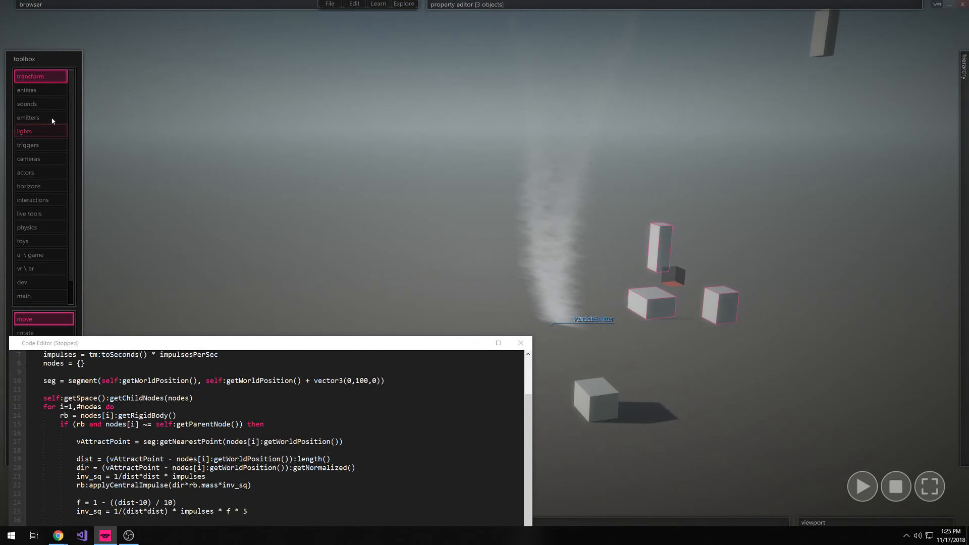
left_click(666, 363)
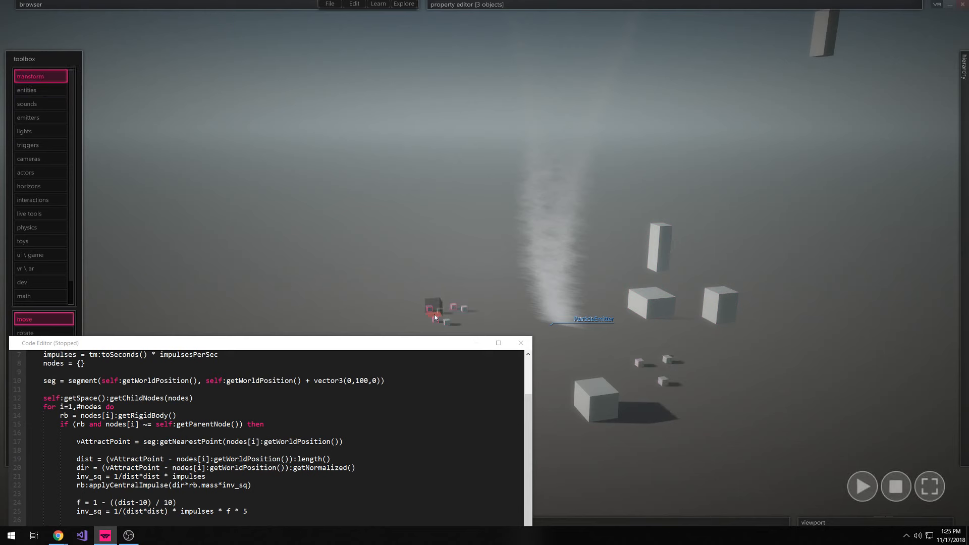
Run the simulation, close the code editor, watch how the tornado lifts the large and small boxes, and stop it
left_click(862, 486)
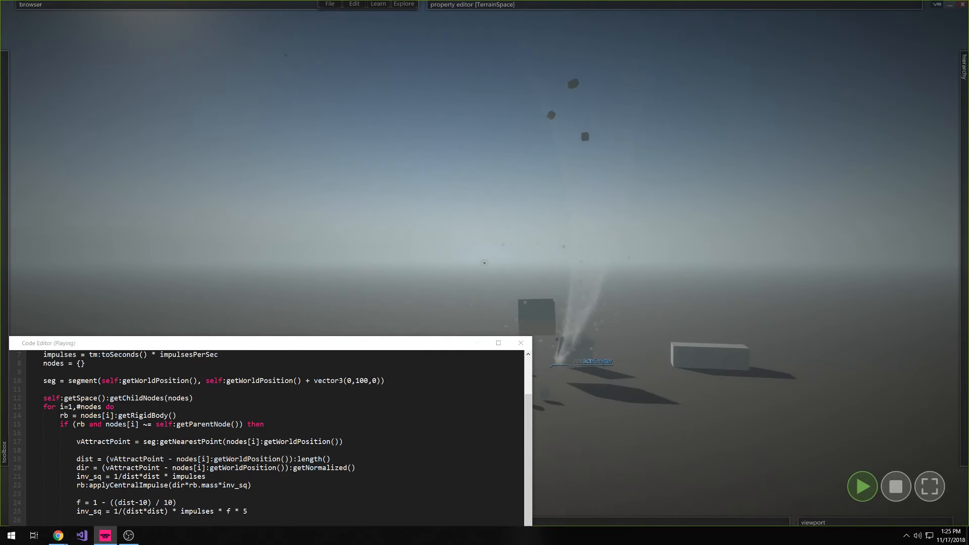
scroll(300, 385, "down", 1)
left_click_drag(294, 345, 283, 275)
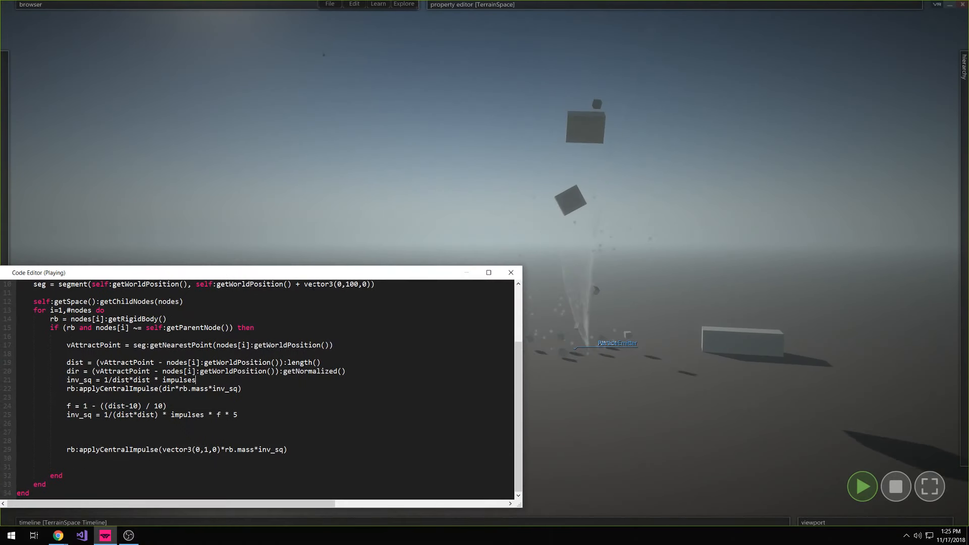
left_click(510, 273)
right_click_drag(690, 428, 626, 359)
right_click_drag(484, 263, 553, 254)
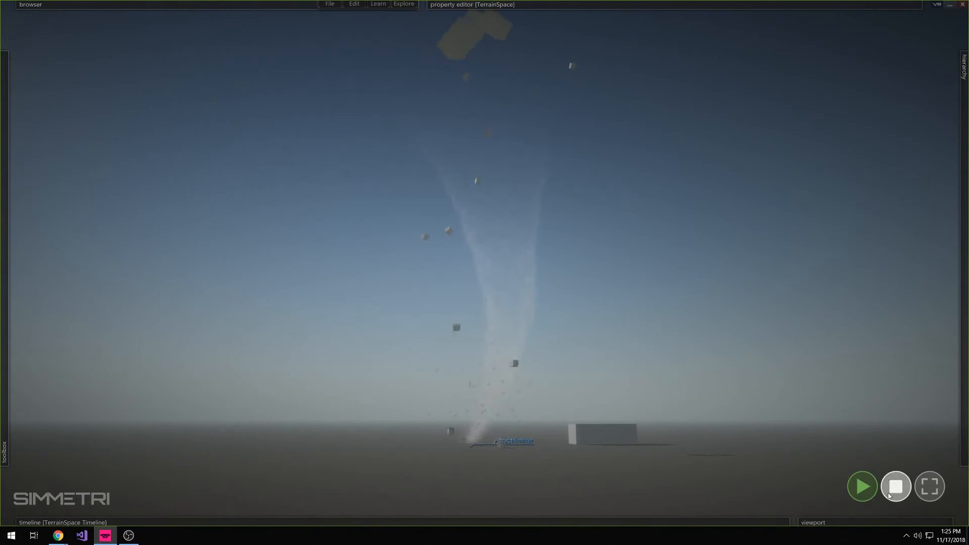
left_click(896, 486)
Search Poly for "house" and download the red-roofed House model by Poly by Google
right_click_drag(743, 401, 736, 385)
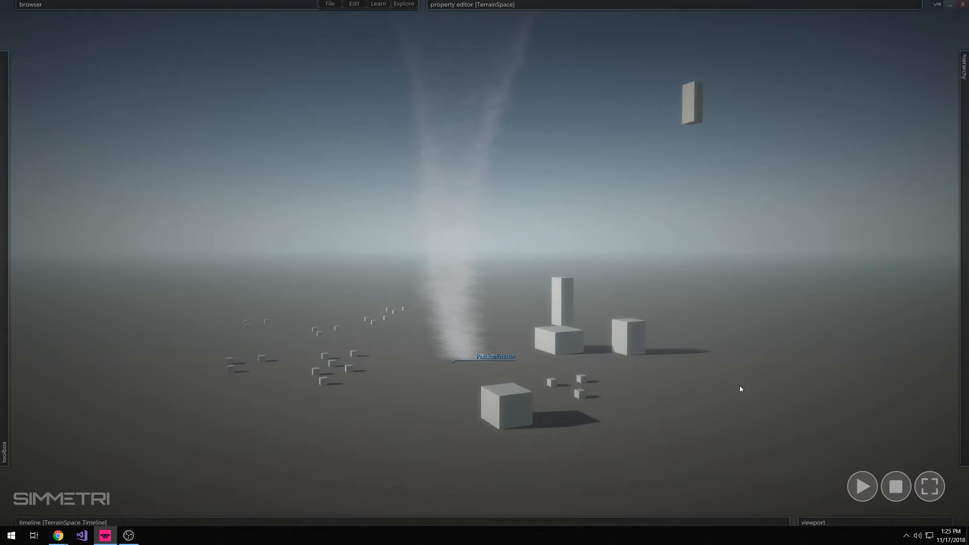
key("ctrl+f")
type("hou")
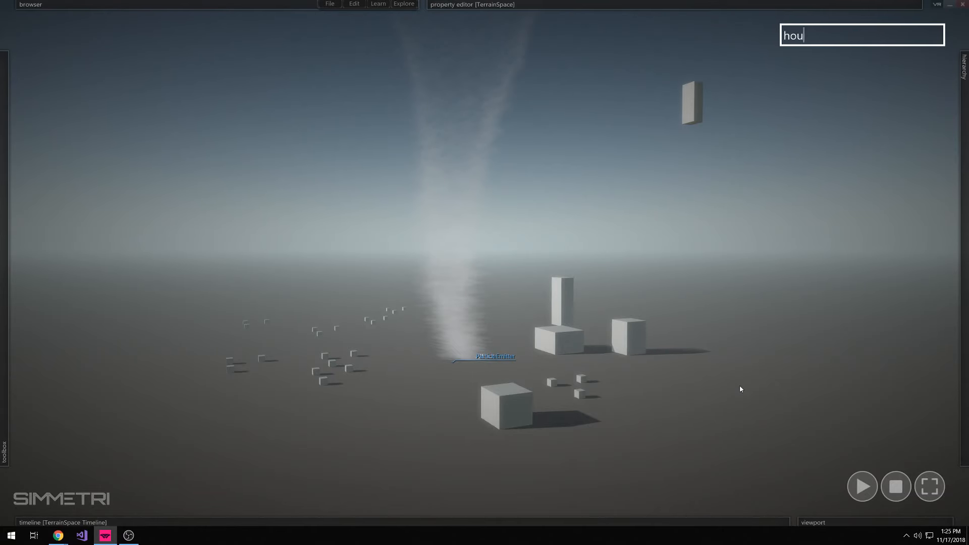
type("se")
key("Return")
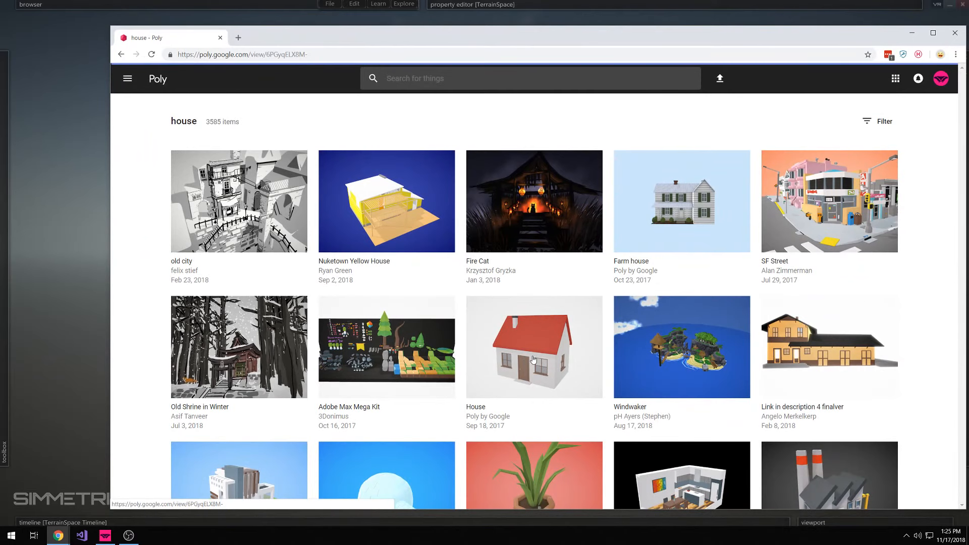
left_click(533, 360)
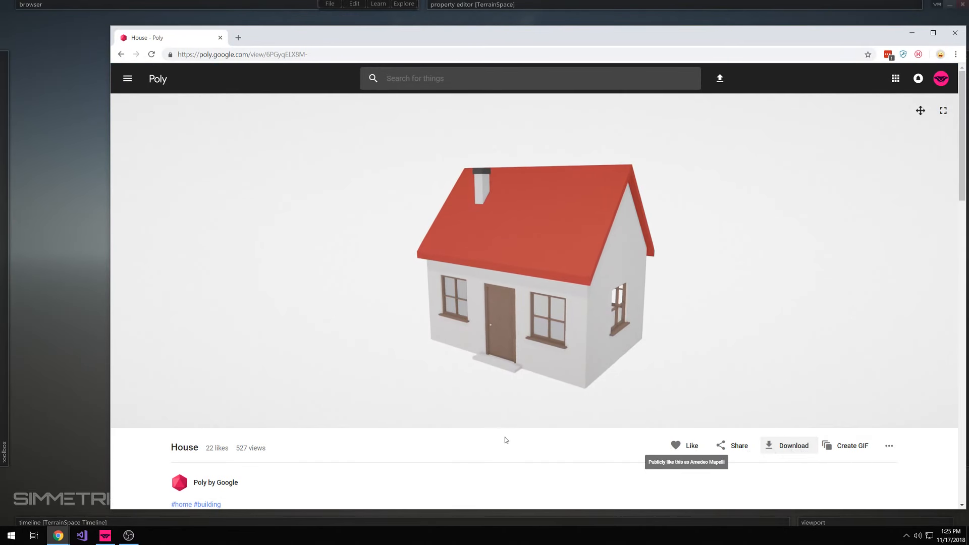
Switch back to Simmetri and import House_obj_6PGyqELX8M-_4cm_szPMHSE.zip from the Desktop
left_click(58, 272)
left_click(330, 4)
left_click(365, 80)
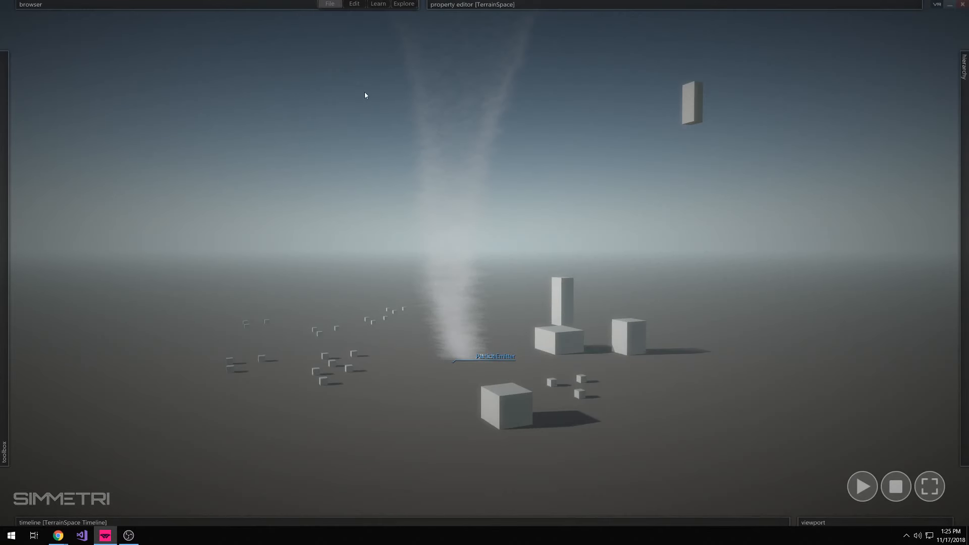
scroll(190, 204, "down", 2)
left_click(150, 132)
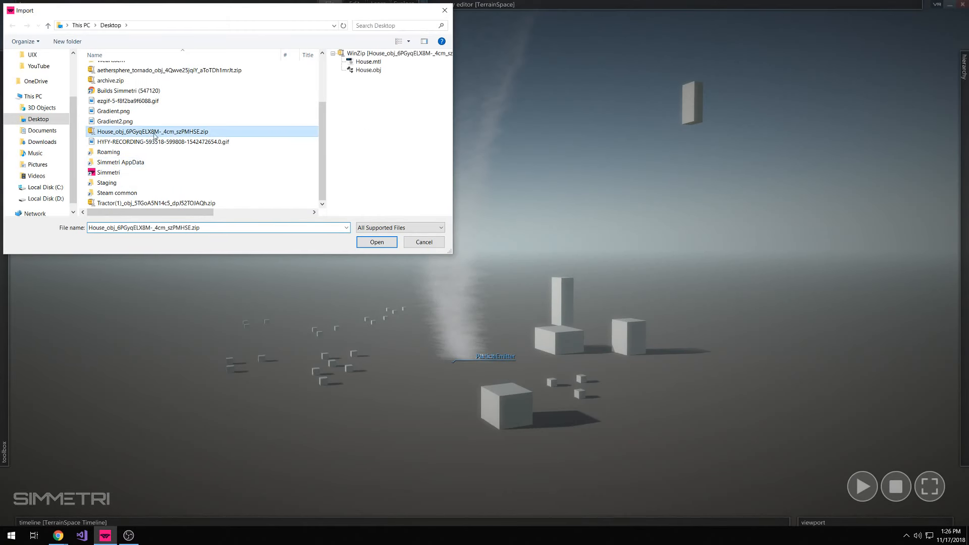
left_click(366, 244)
Add an AlignPivot mesh modifier to the imported house, keeping all axes at Center
right_click_drag(366, 245, 485, 263)
key("s")
left_click(604, 248)
left_click_drag(605, 248, 499, 209)
mouse_move(575, 5)
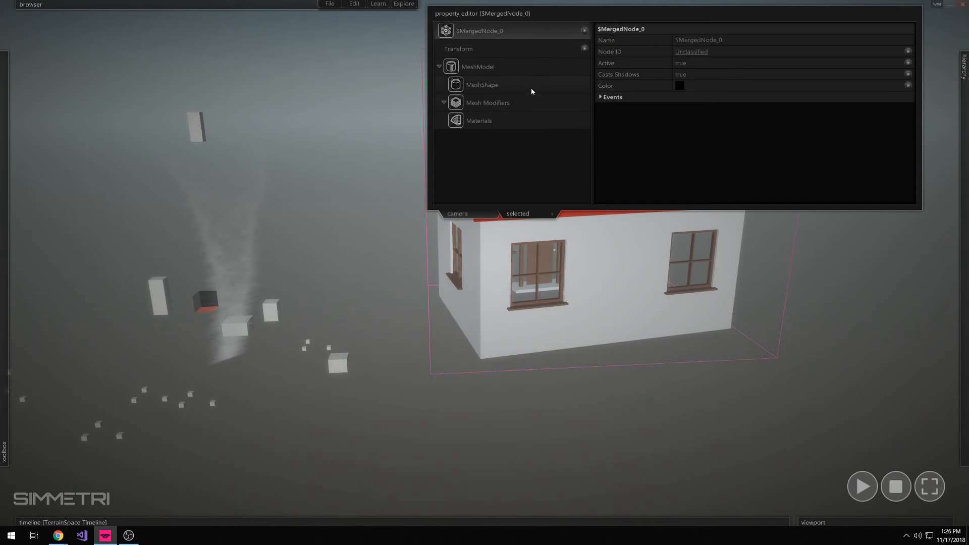
left_click(520, 105)
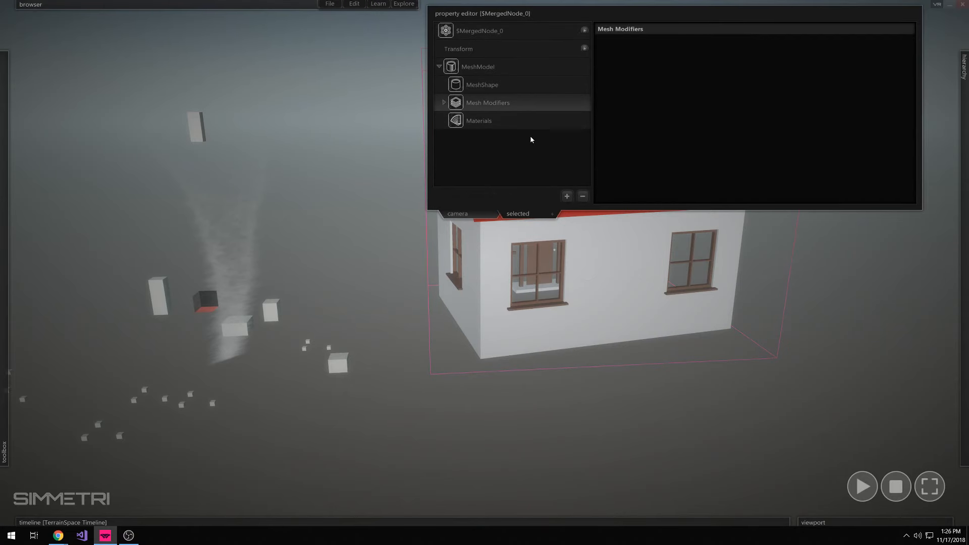
left_click(508, 121)
left_click(502, 103)
left_click(567, 196)
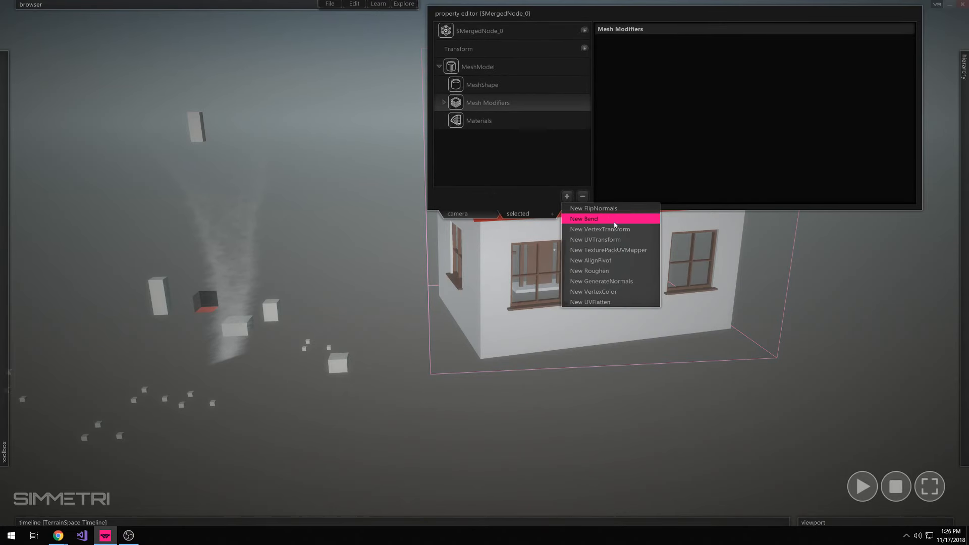
left_click(635, 259)
left_click_drag(223, 283, 650, 187)
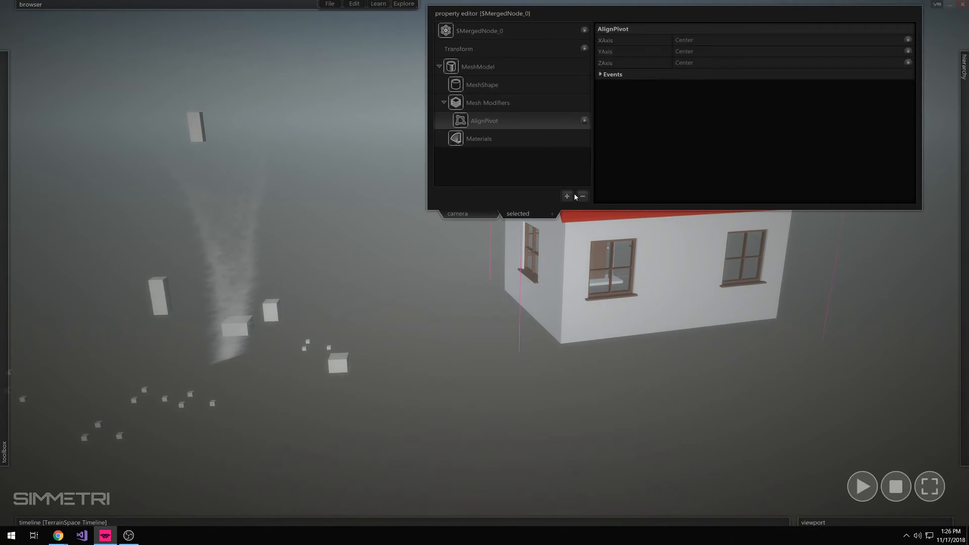
Add a VertexTransform mesh modifier to the house with its x, y and z scale set to 0.1
left_click(567, 196)
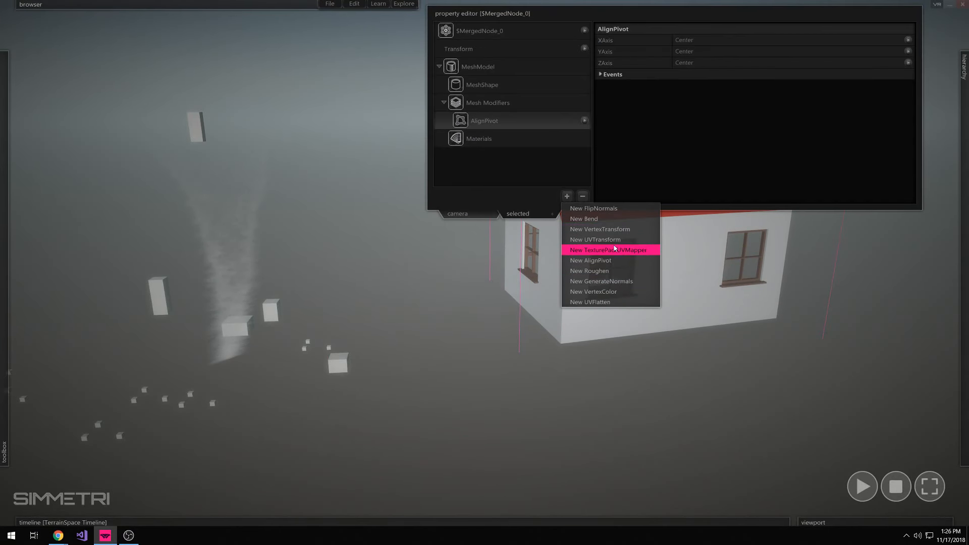
left_click(601, 229)
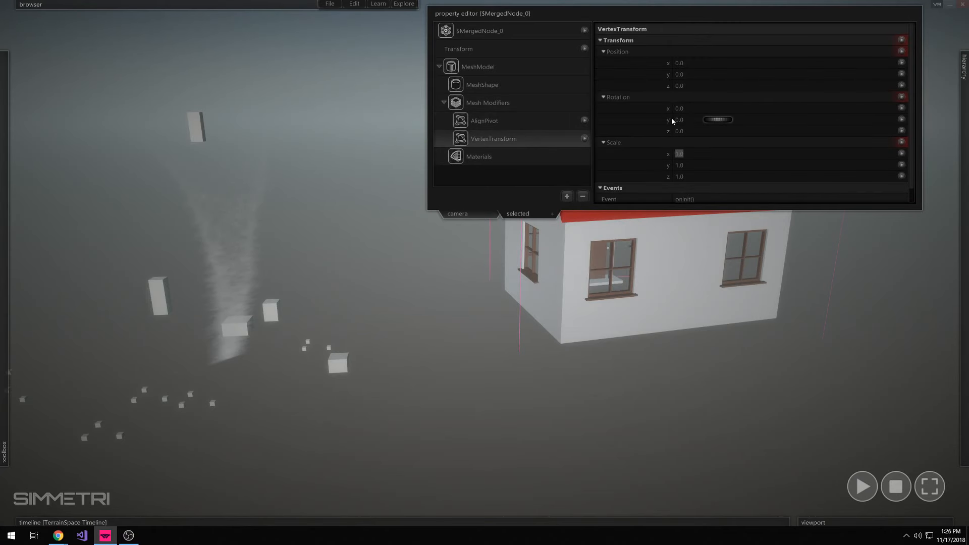
type("0.1")
key("Tab")
type("0.1")
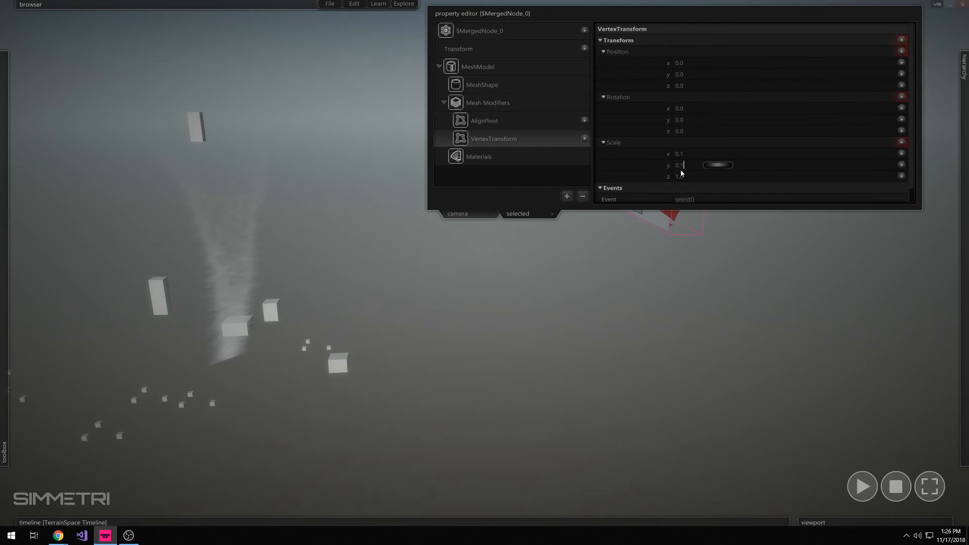
type("0.1")
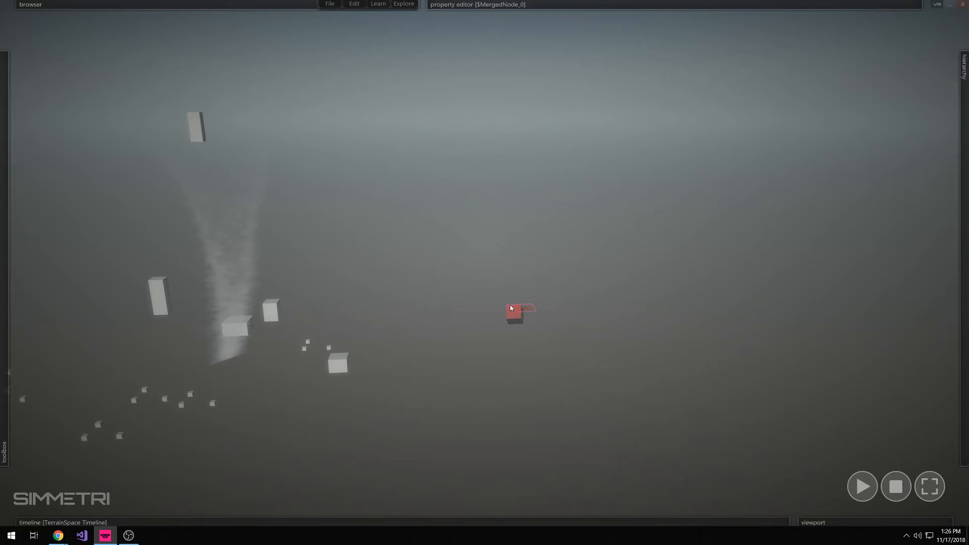
Move the house closer to the tornado and add a RigidBody to it
left_click_drag(508, 305, 459, 334)
mouse_move(593, 17)
left_click(553, 36)
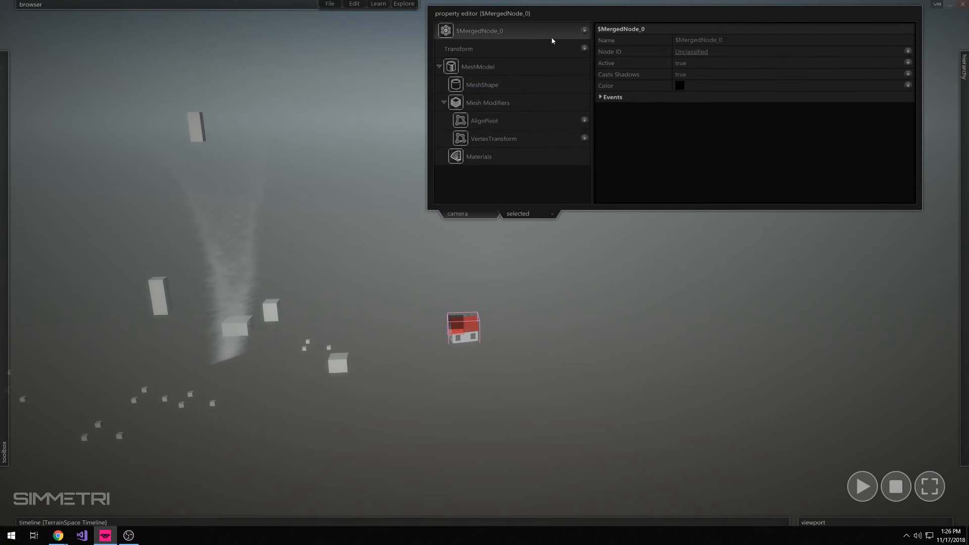
left_click(587, 32)
left_click(622, 160)
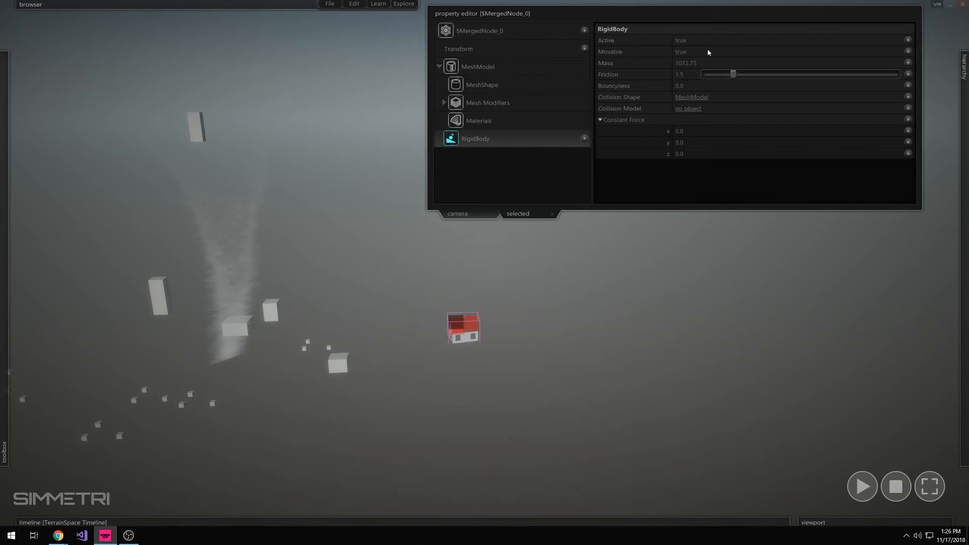
Run the simulation to watch how the tornado acts on the house, and stop it
left_click(679, 8)
key("space")
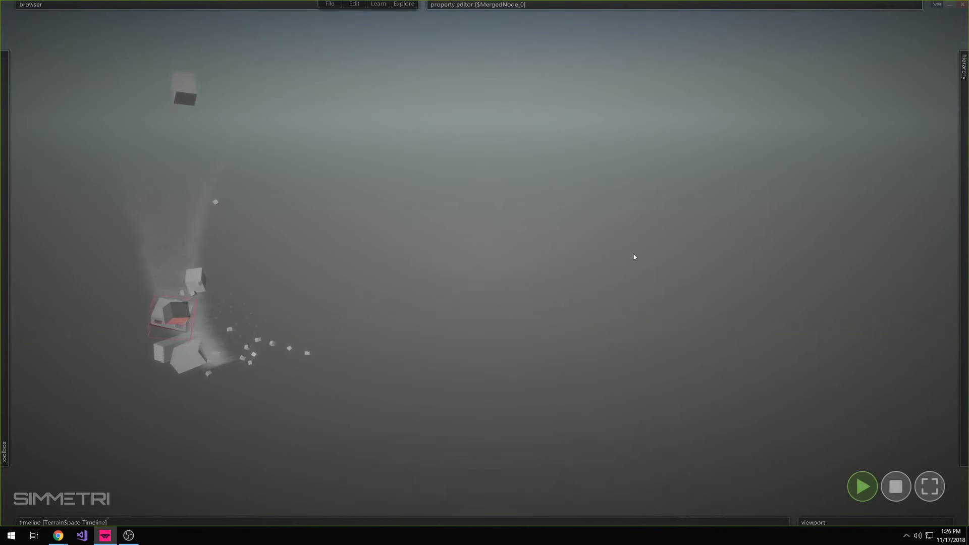
middle_click_drag(633, 253, 802, 227)
left_click(896, 487)
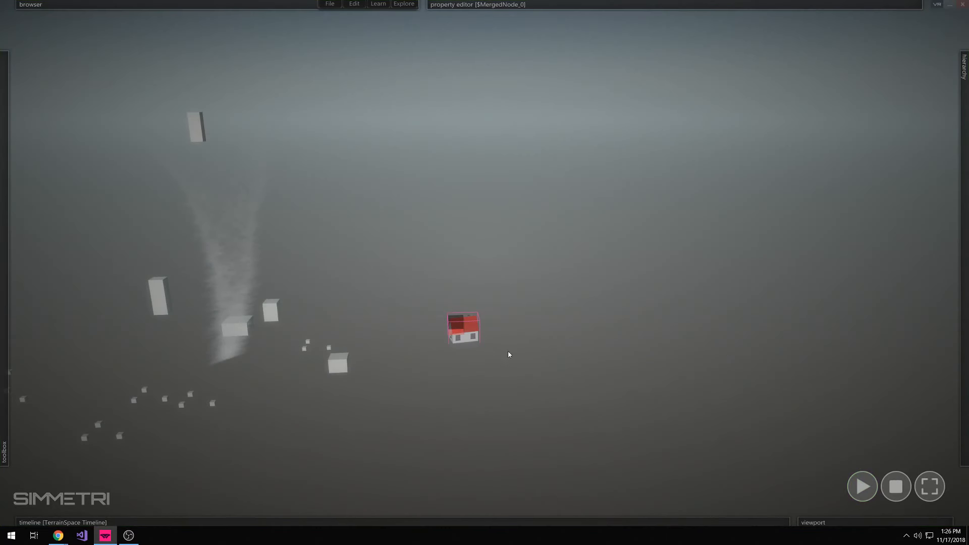
Place a copy of the house in front of the original, turned at an angle
left_click_drag(425, 381, 375, 431)
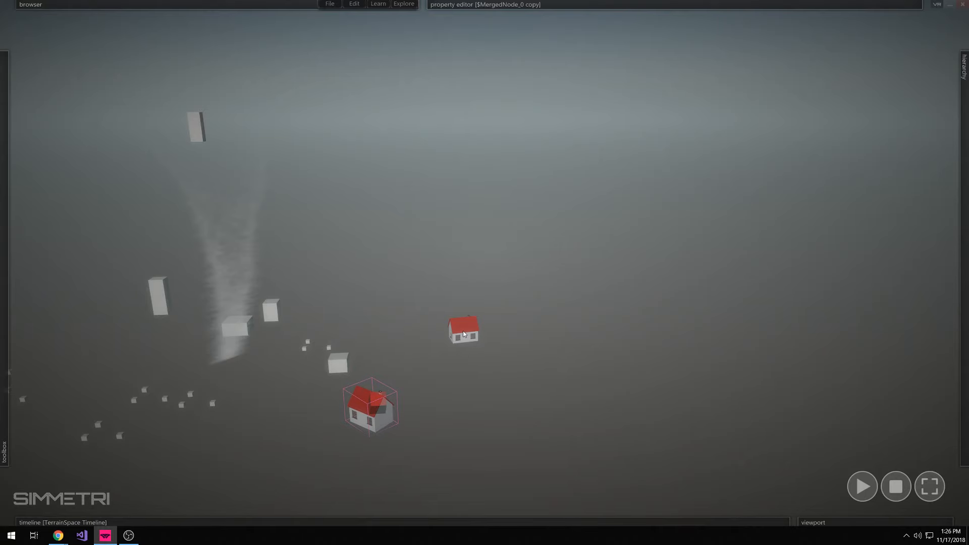
key("alt+Tab")
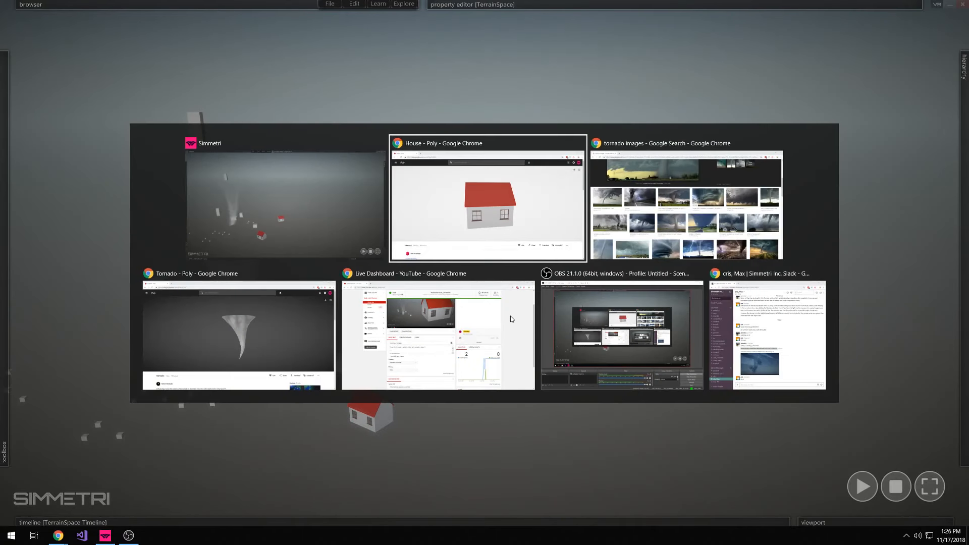
key("alt+shift+Tab")
left_click(339, 5)
mouse_move(354, 4)
key("alt+Tab")
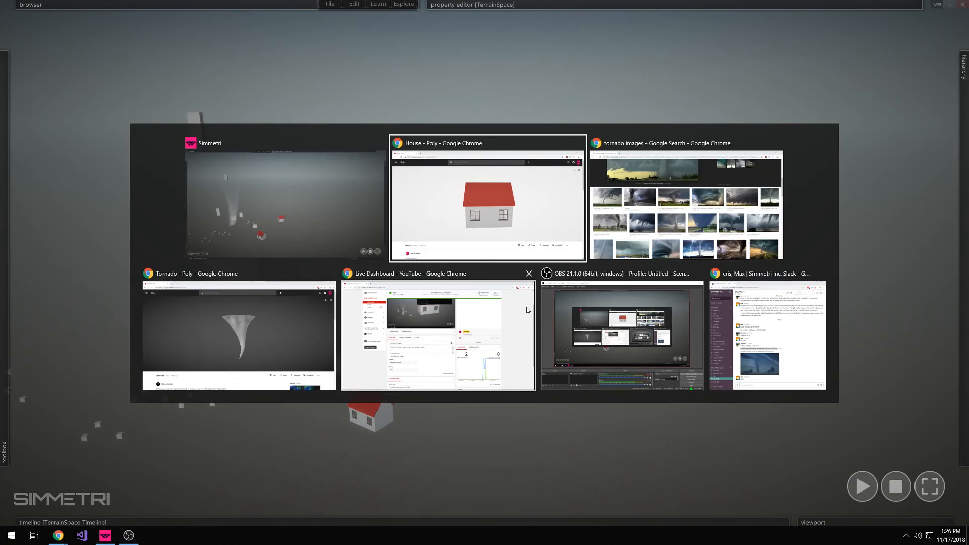
scroll(242, 383, "down", 2)
key("alt+Tab")
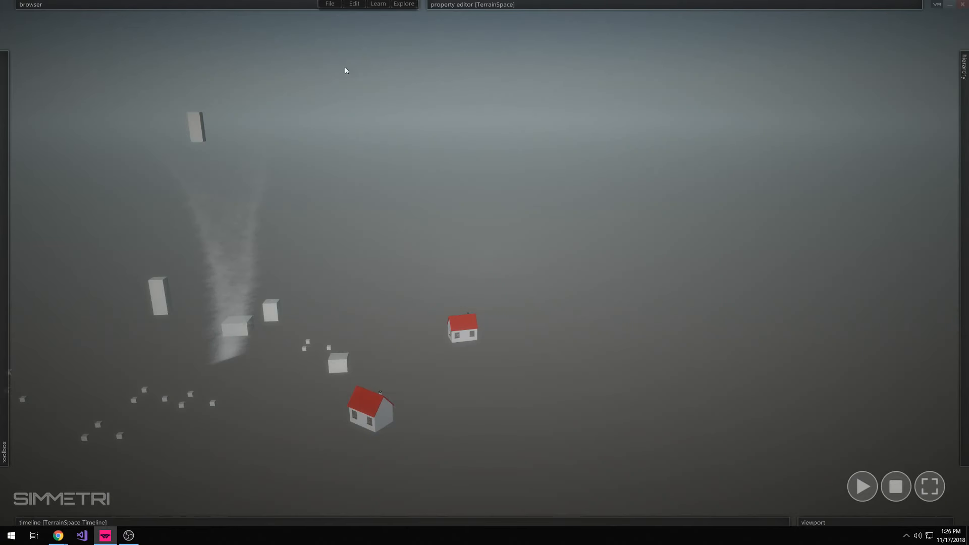
Import Tractor(1)_obj_5TGoA5N14c5_dpJ52TOJAQh.zip from the Desktop and move the tractor away from the tornado, beside the houses
left_click(352, 5)
mouse_move(336, 4)
left_click(354, 78)
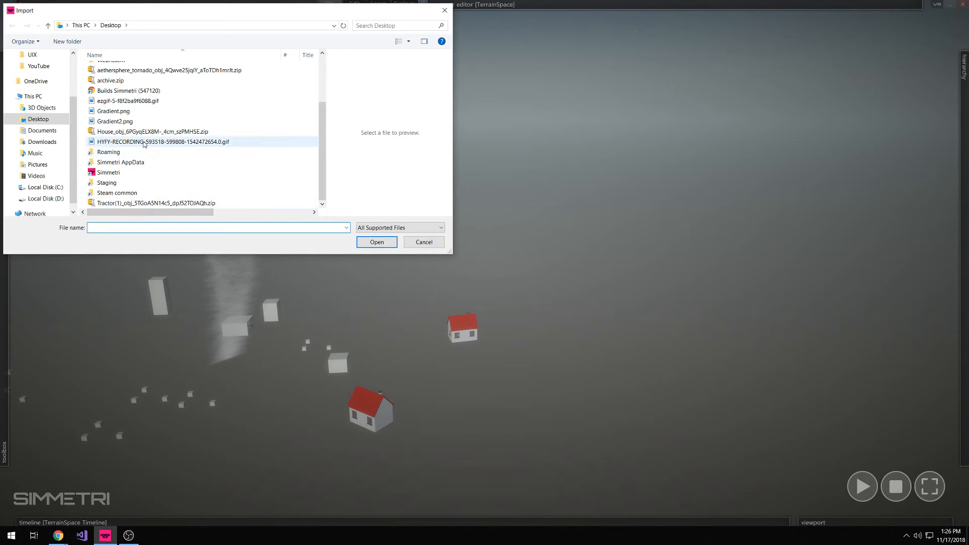
left_click(147, 203)
left_click(376, 242)
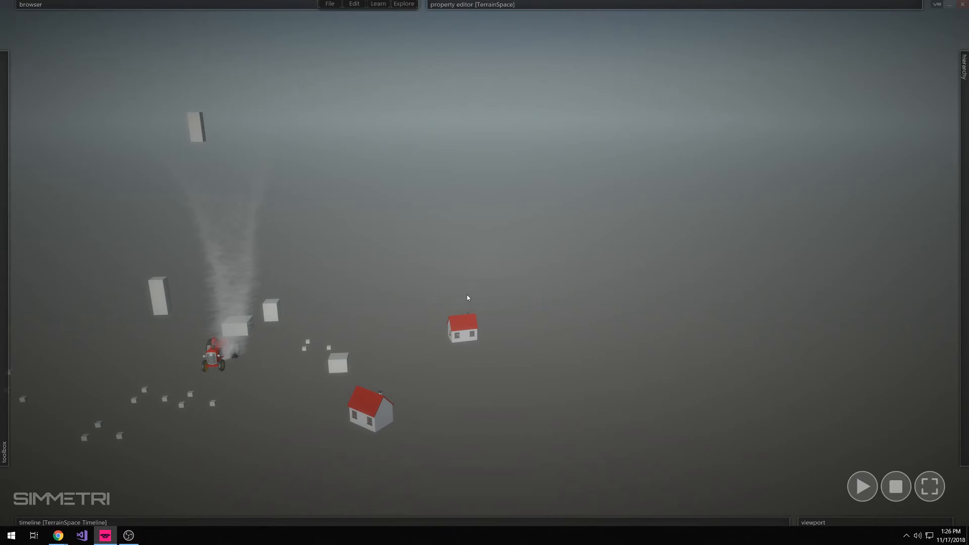
left_click_drag(225, 369, 407, 382)
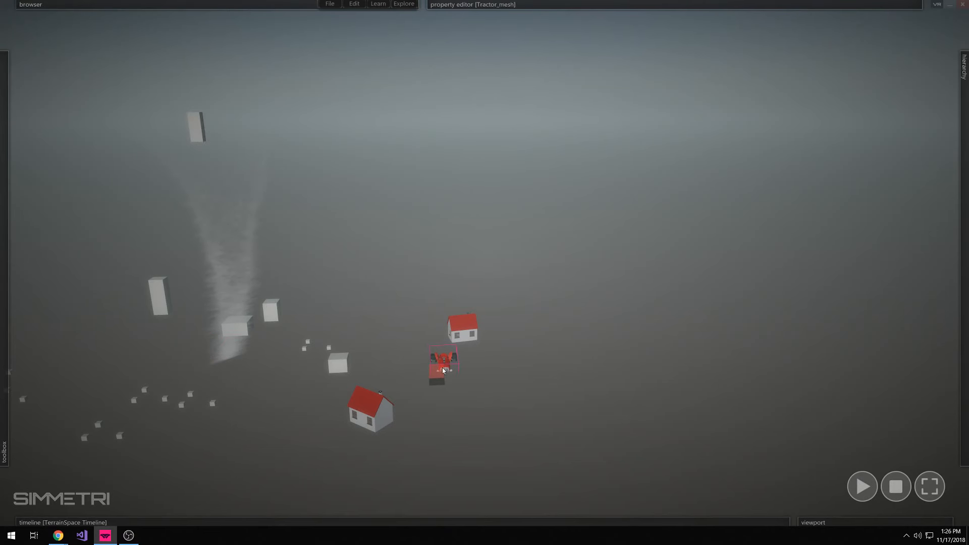
Add an AlignPivot mesh modifier to the tractor, keeping all axes at Center
mouse_move(699, 4)
left_click(538, 97)
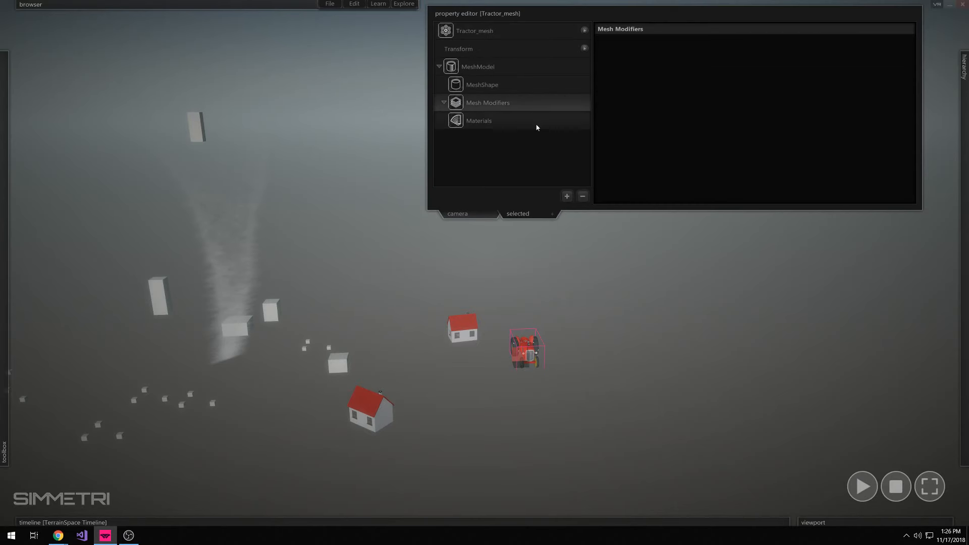
left_click(567, 196)
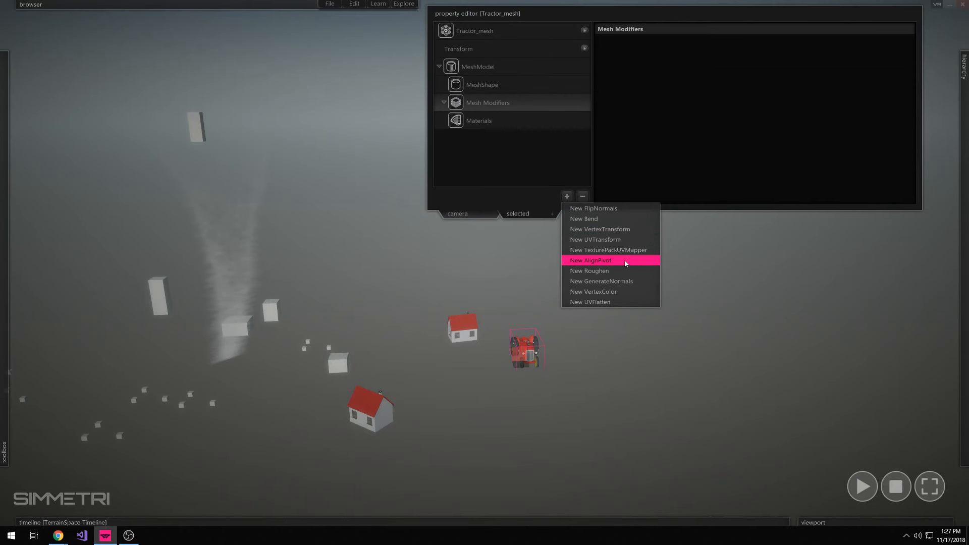
left_click(625, 260)
left_click(567, 197)
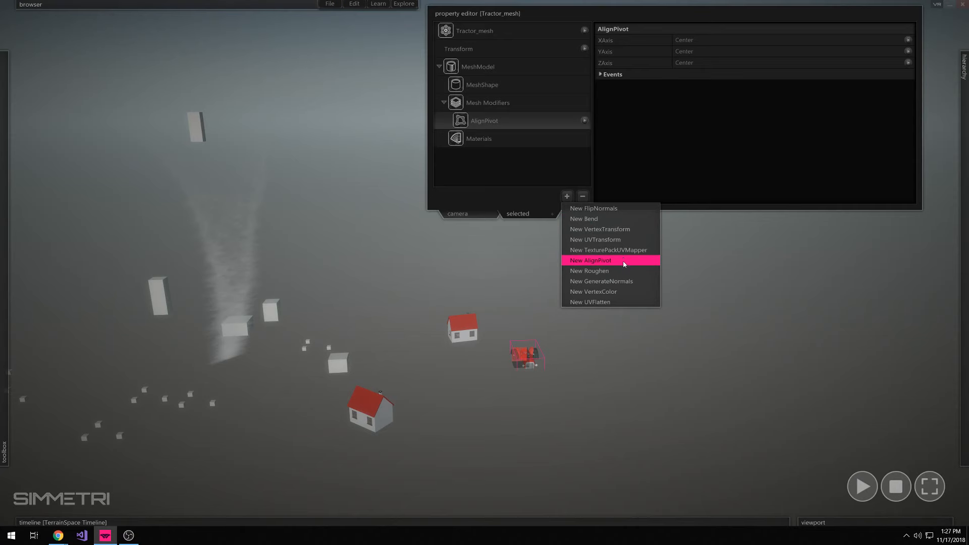
left_click(520, 157)
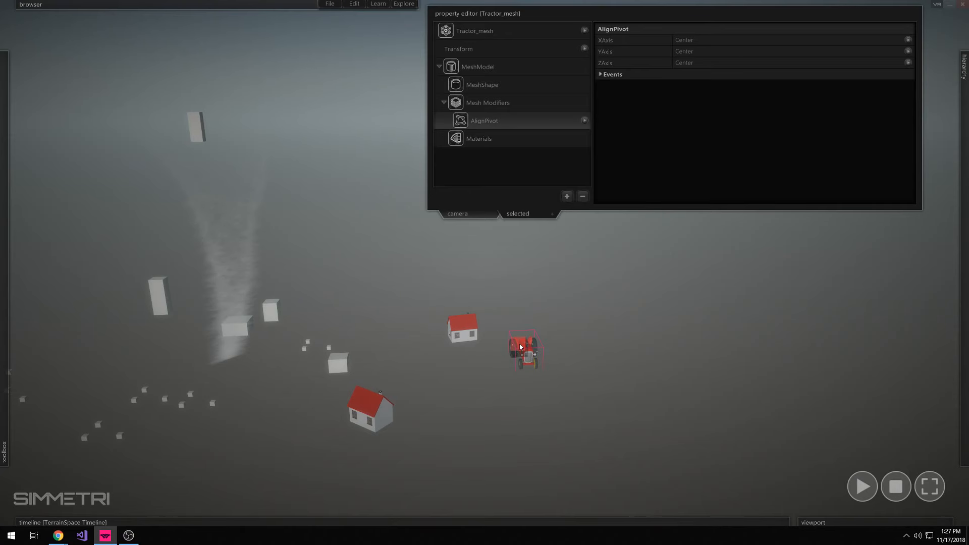
Add a VertexTransform mesh modifier to the tractor with its x, y and z scale set to 0.5
left_click(566, 197)
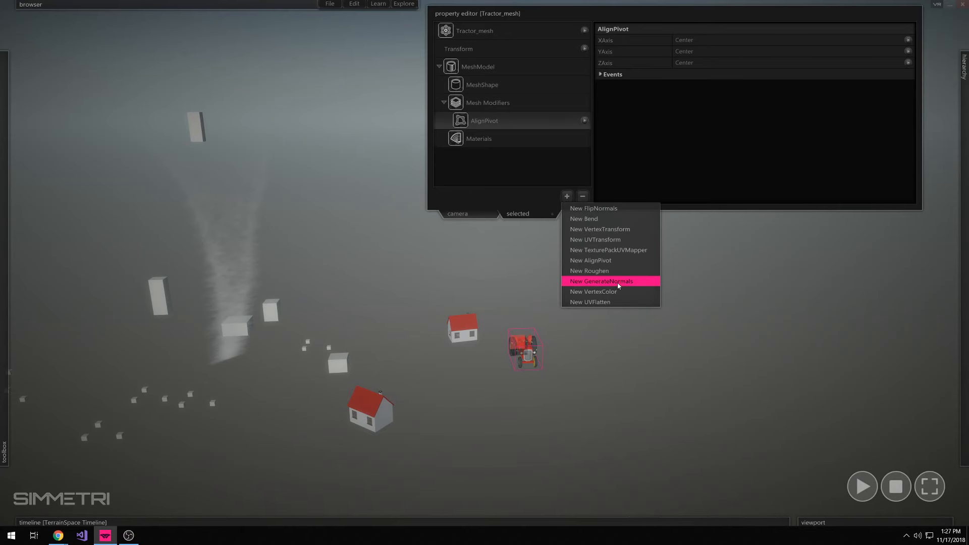
left_click(612, 230)
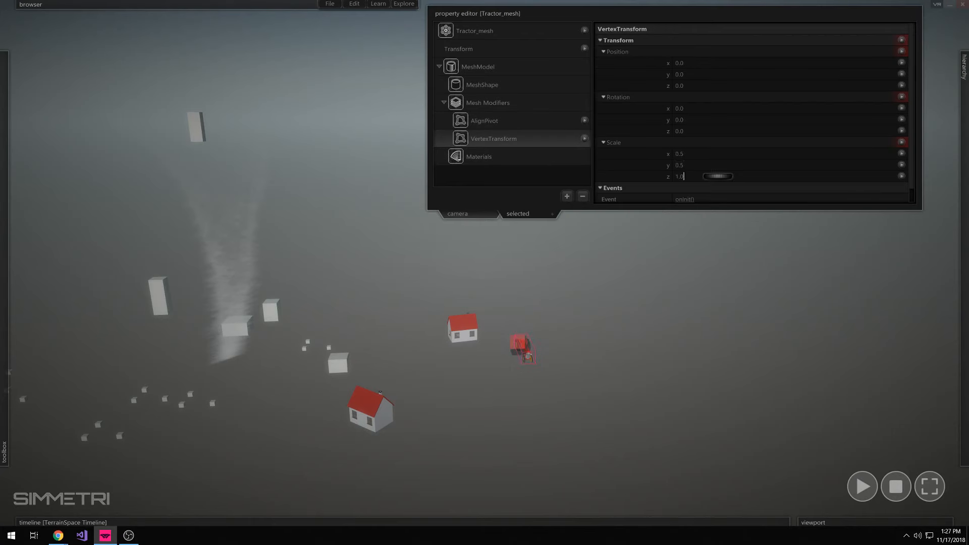
type("0.5")
key("Return")
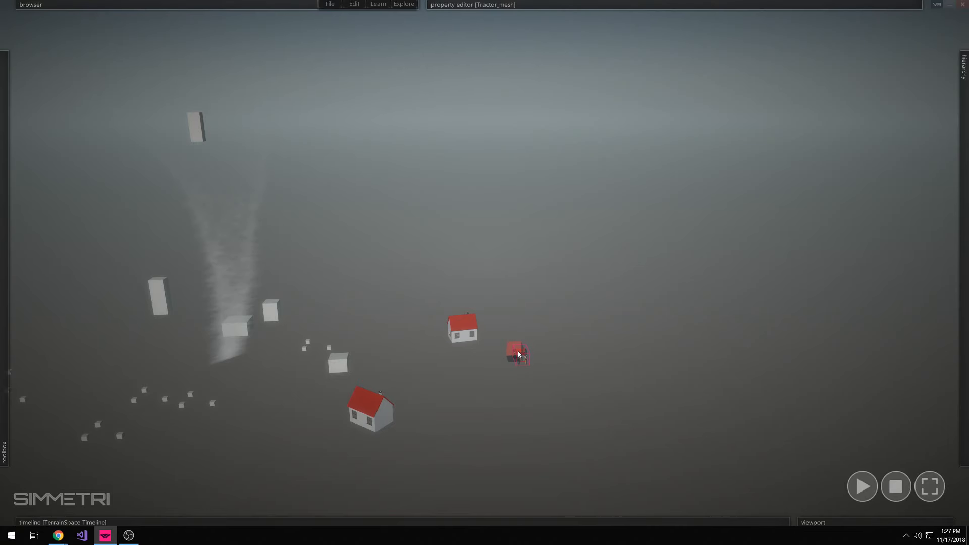
Add a RigidBody to the tractor and move it next to the original house
left_click(584, 30)
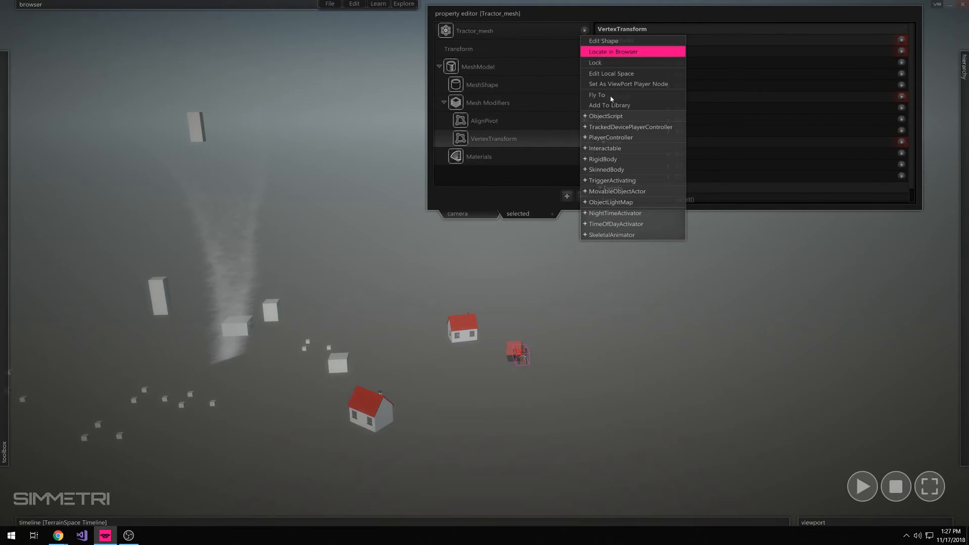
left_click(617, 159)
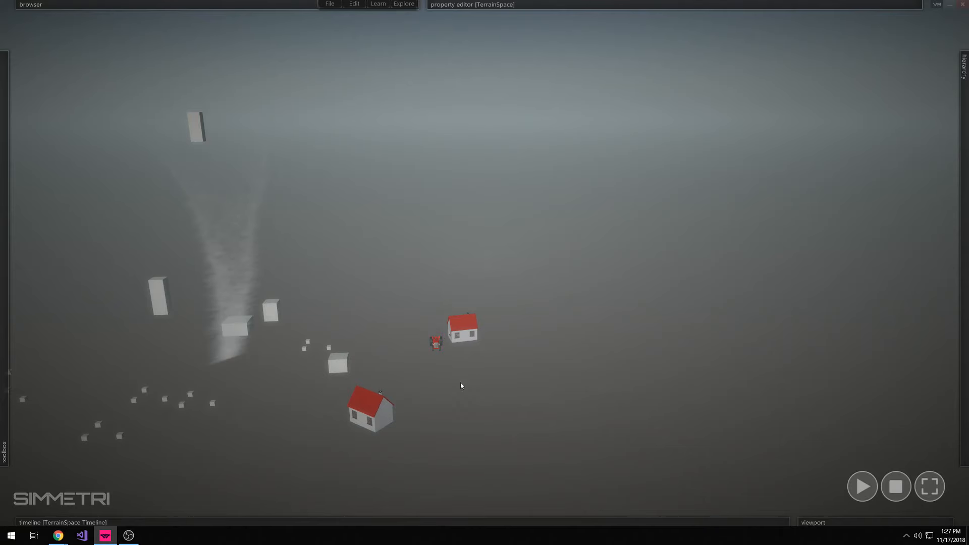
Import the elm tree from archive.zip on the Desktop as an optimized import and place it near the tractor
mouse_move(201, 21)
left_click(329, 11)
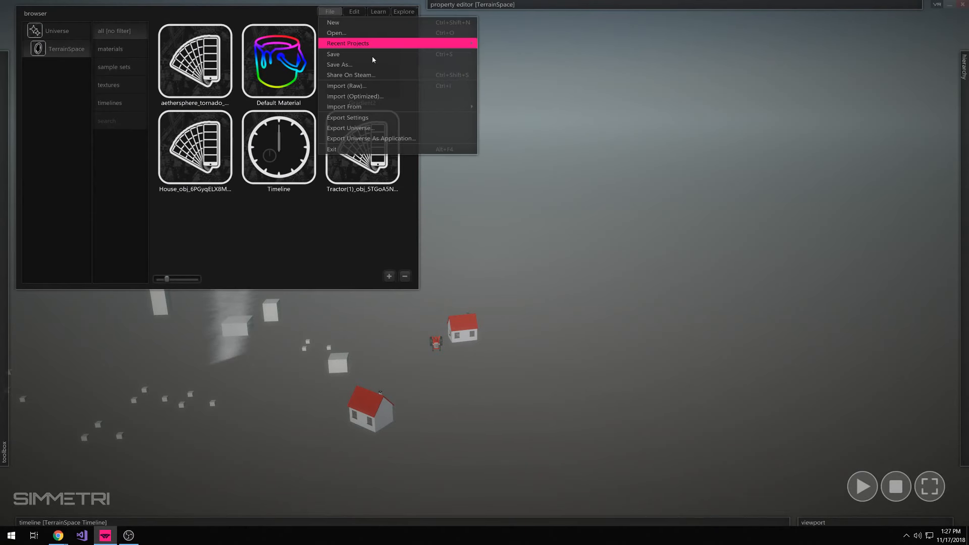
left_click(377, 96)
scroll(189, 145, "down", 2)
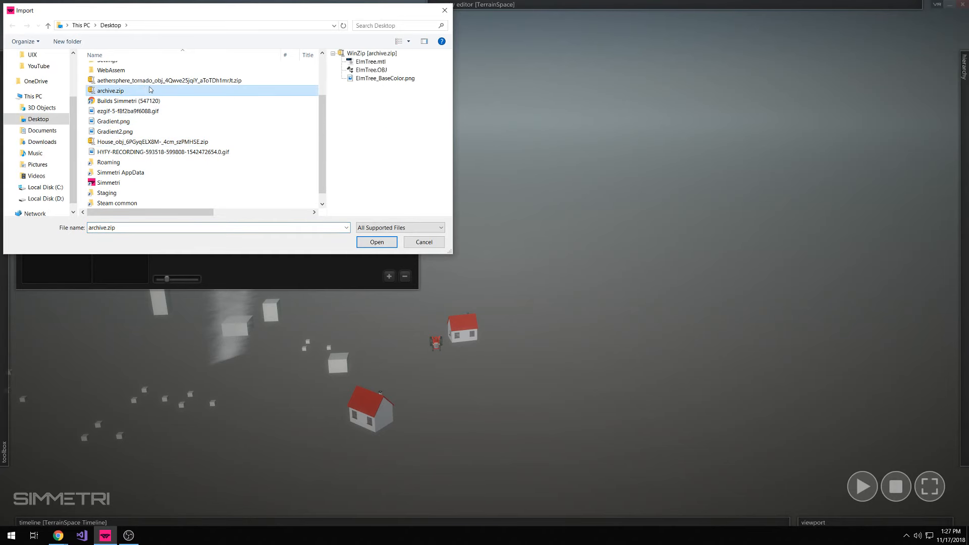
double_click(150, 89)
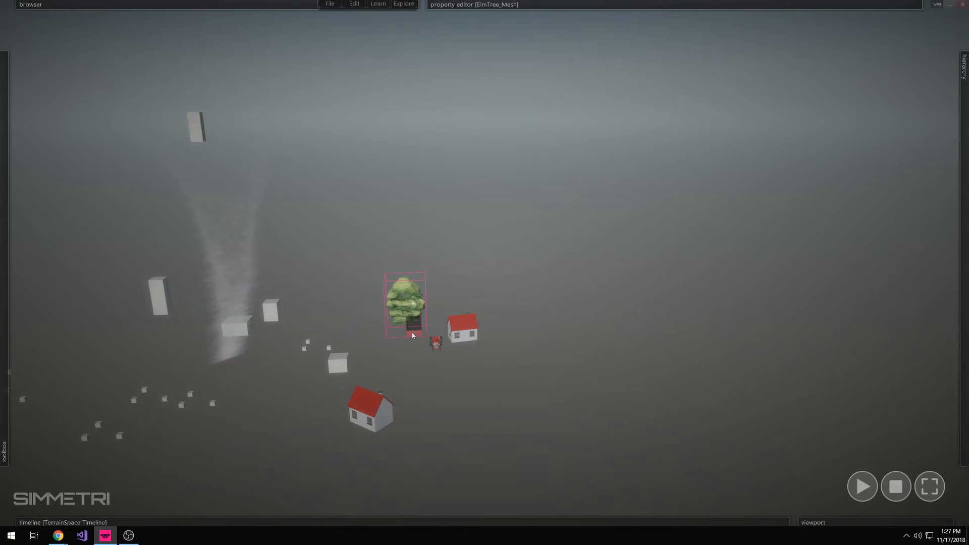
Add an AlignPivot mesh modifier to the elm tree, keeping all axes at Center
mouse_move(541, 11)
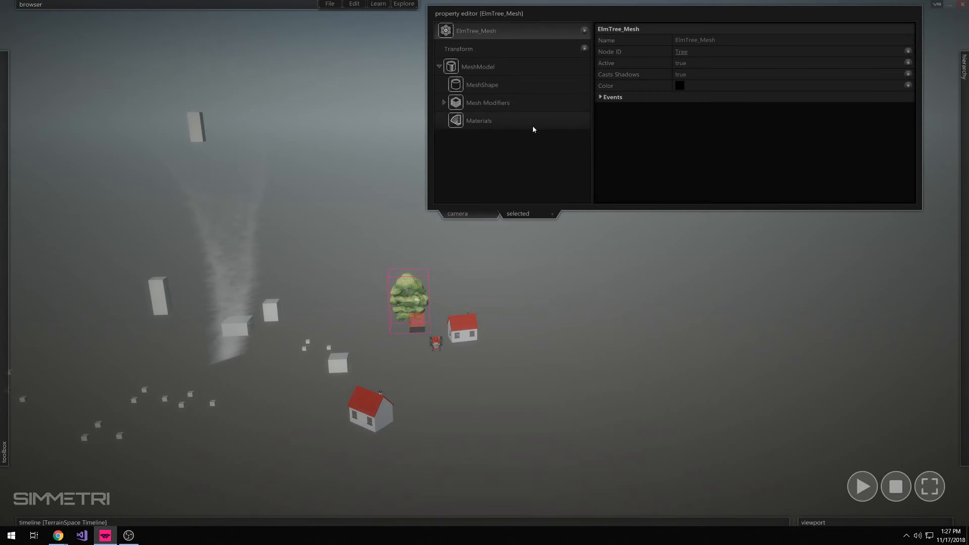
left_click(520, 103)
left_click(567, 196)
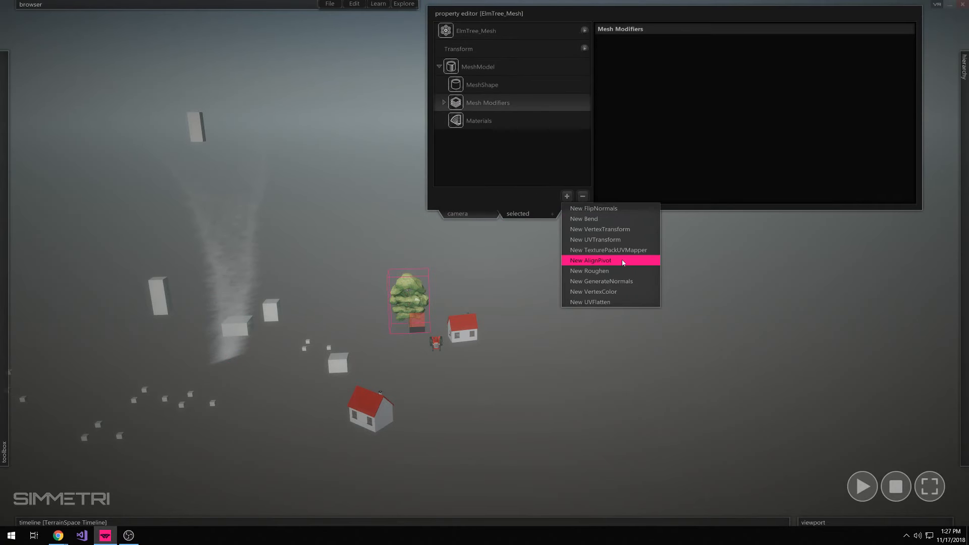
left_click(622, 261)
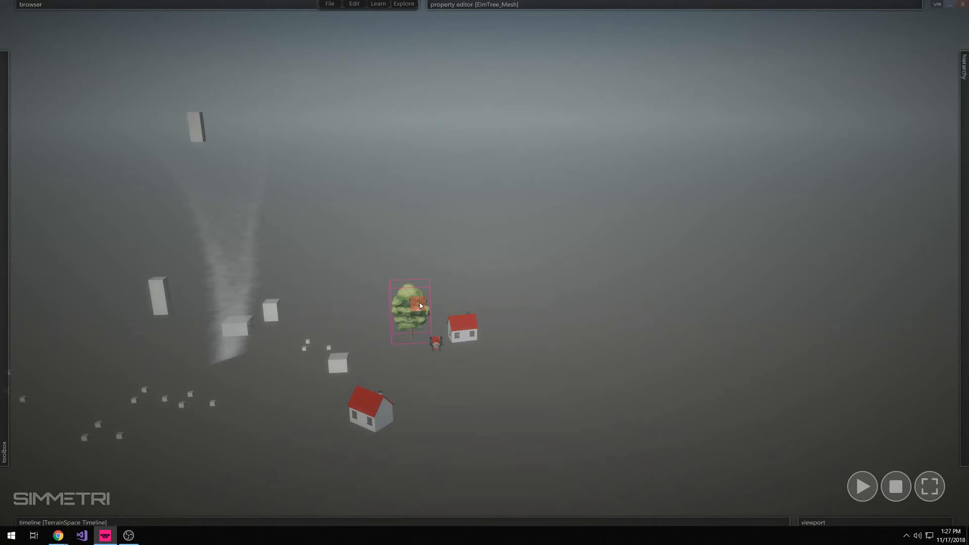
Add a RigidBody to the elm tree and place three copies of it in a row behind it
mouse_move(660, 19)
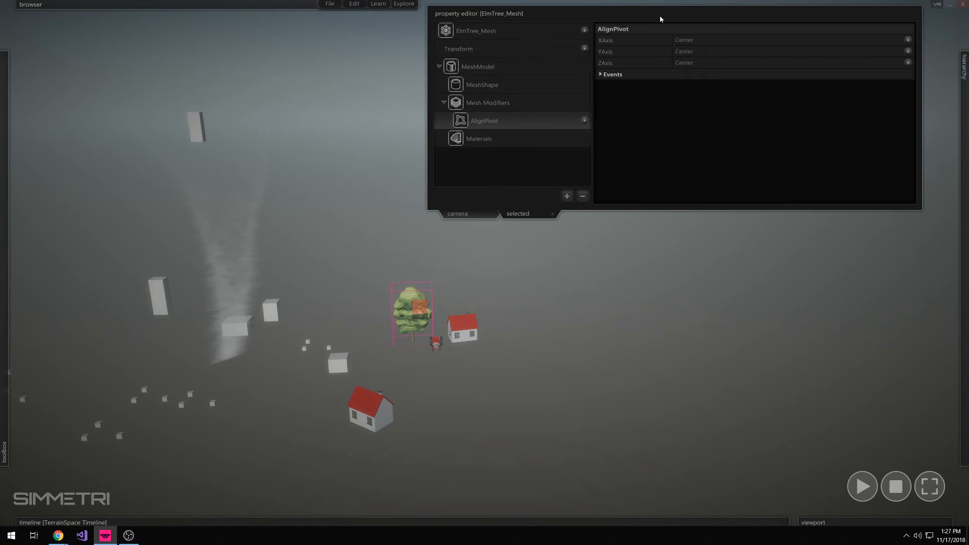
left_click(586, 32)
left_click(626, 158)
left_click(495, 317)
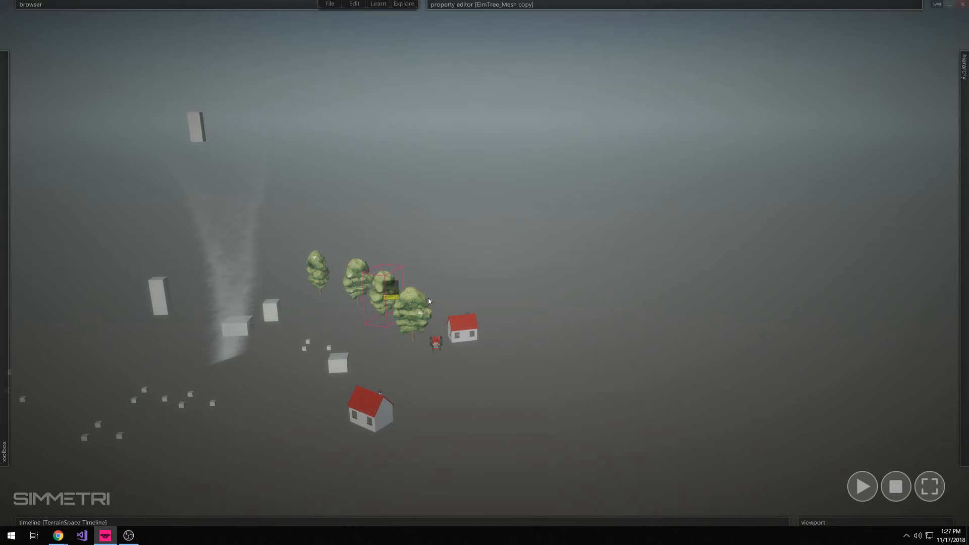
Run the simulation to watch how the tornado acts on the trees, houses and tractor
left_click(570, 311)
right_click_drag(570, 311, 580, 304)
key("F5")
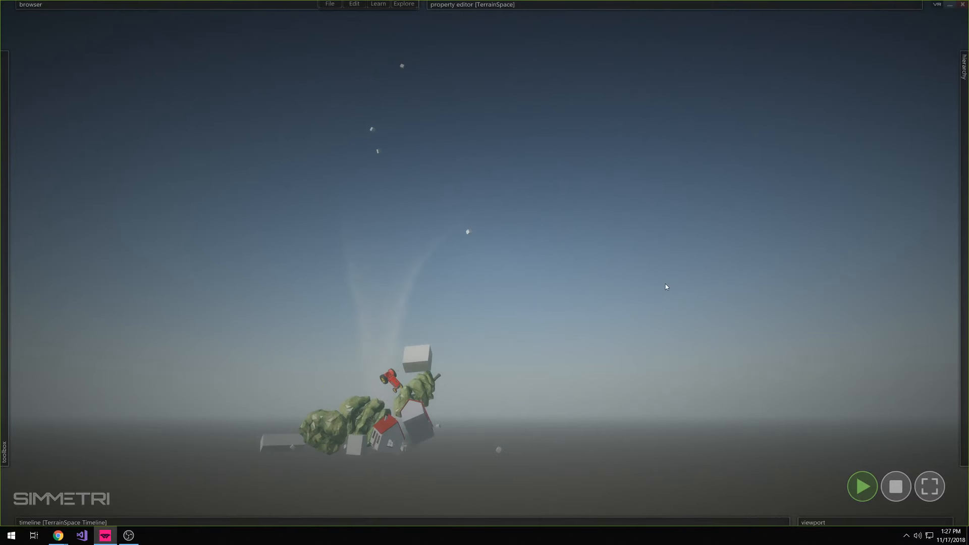
Set the sky's cloud density to 1.0 and raise the cloud coverage until dark clouds fill most of the sky
mouse_move(628, 95)
left_click(523, 137)
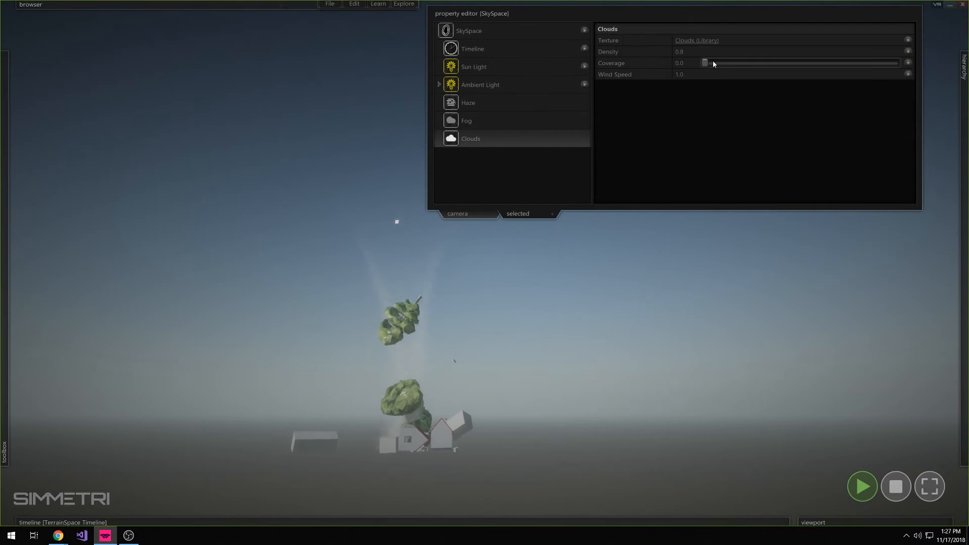
mouse_move(723, 64)
left_mouse_down()
mouse_move(752, 62)
mouse_move(738, 63)
left_mouse_up()
left_click_drag(851, 52, 904, 53)
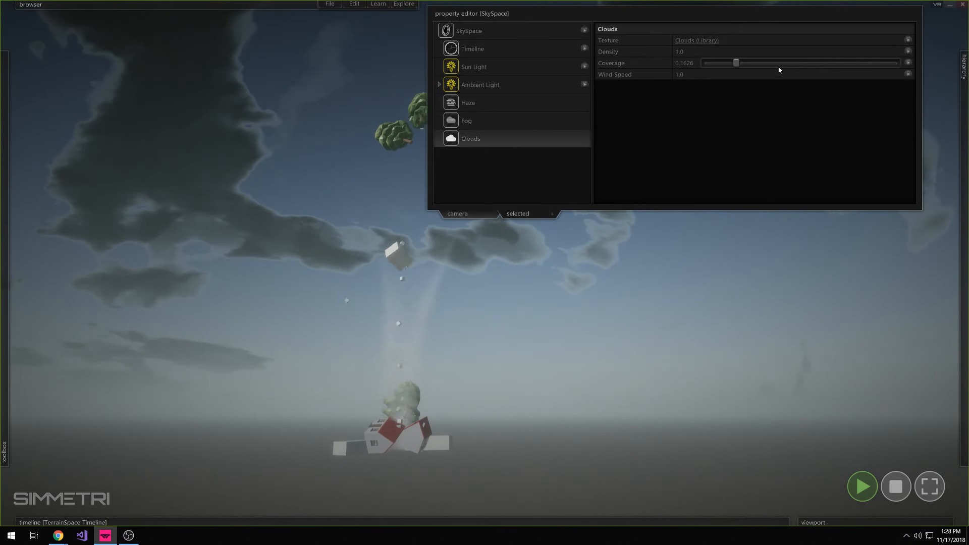
left_click_drag(755, 66, 775, 64)
left_click(722, 75)
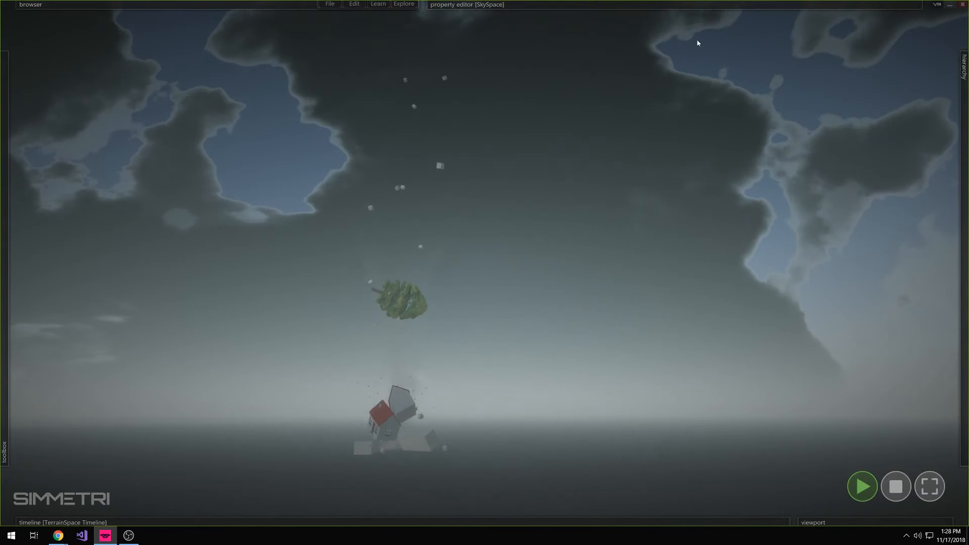
Examine the running tornado under the cloudy sky from different angles and stop the simulation
right_click_drag(709, 219, 734, 303)
right_click_drag(644, 253, 638, 289)
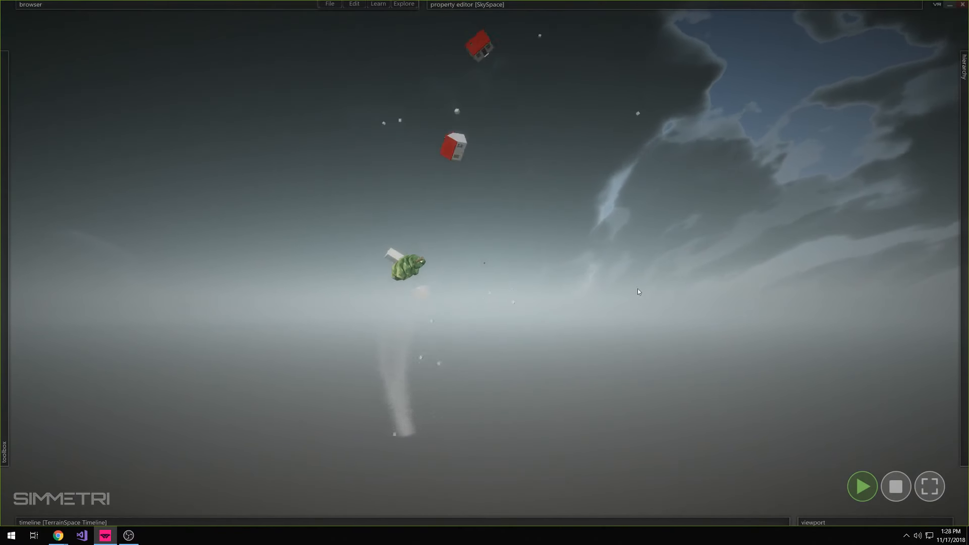
left_click(896, 487)
Raise a range of hills along the horizon behind the tornado with the terrain raise tool's Paint Brush
right_click_drag(484, 263, 476, 349)
mouse_move(29, 352)
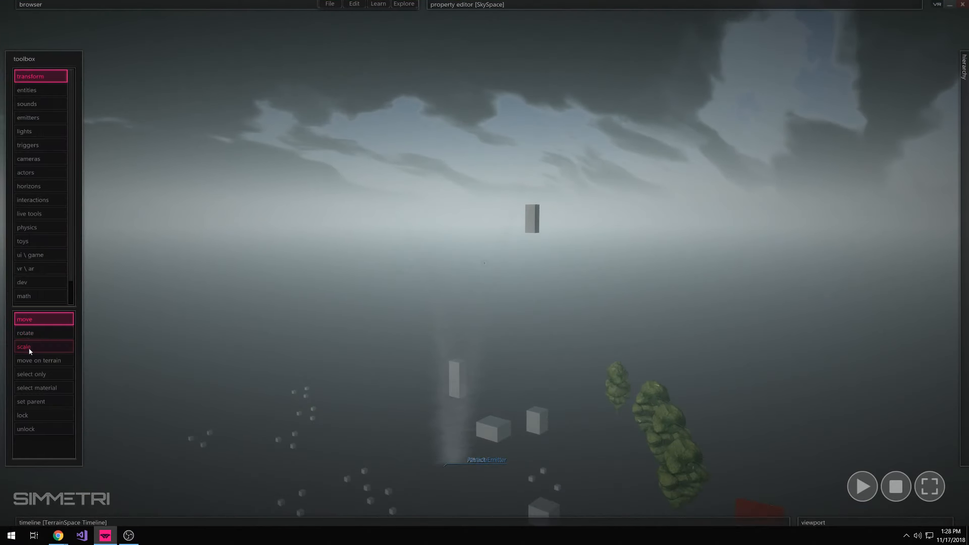
left_click(33, 296)
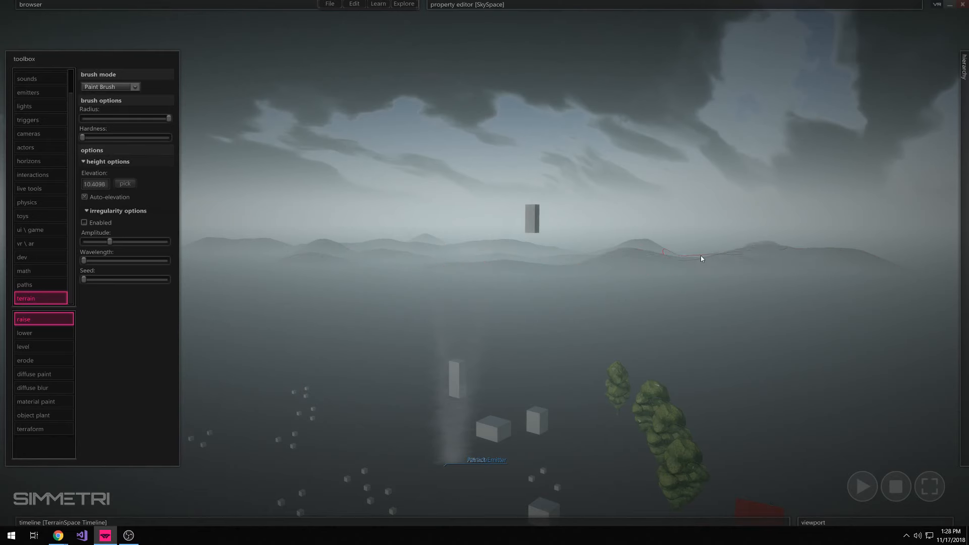
right_click_drag(295, 256, 223, 255)
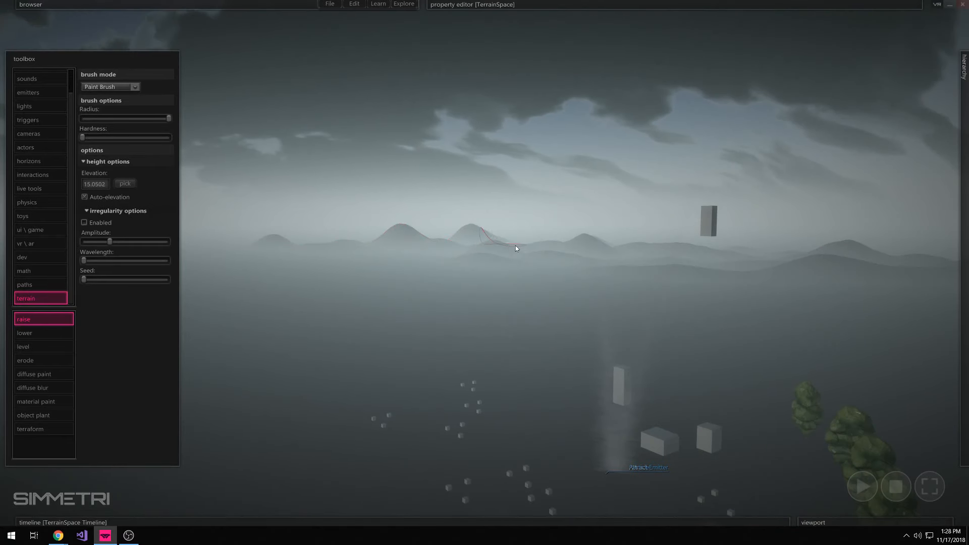
mouse_move(516, 248)
left_mouse_down()
mouse_move(484, 245)
mouse_move(544, 243)
left_mouse_up()
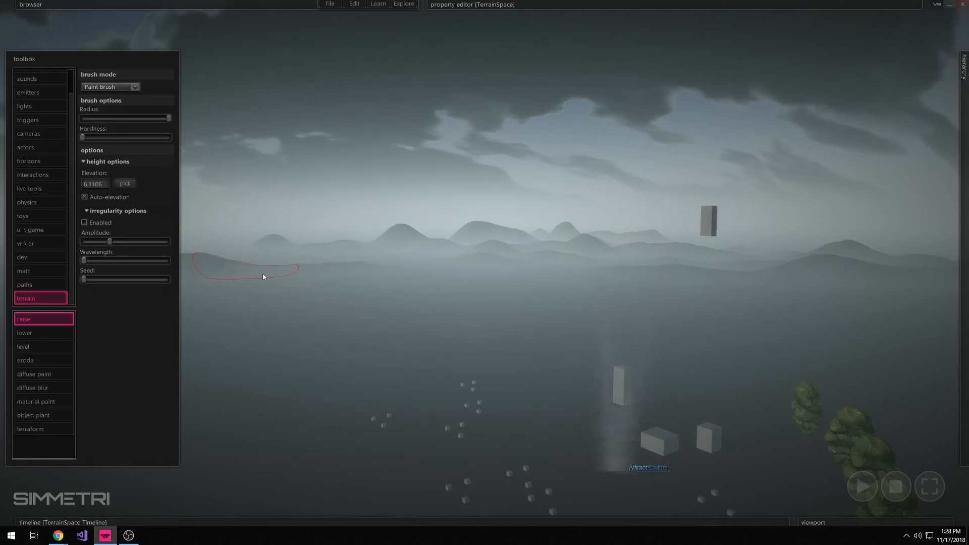
Reduce the default camera's field of view for a ground-level view of the tornado and run the simulation
key("Escape")
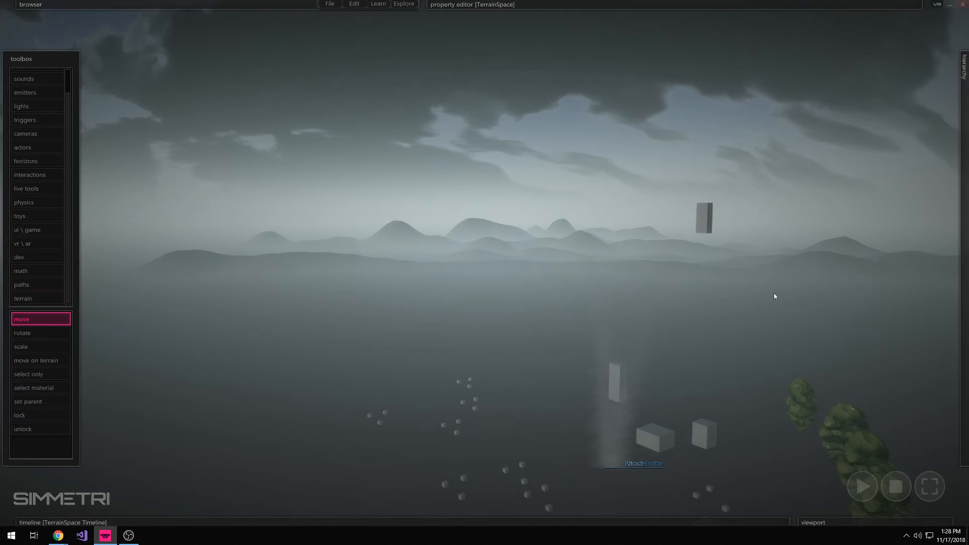
key("s")
right_click_drag(774, 292, 834, 269)
key("s")
key("s")
left_click(755, 60)
mouse_move(707, 5)
left_click(458, 215)
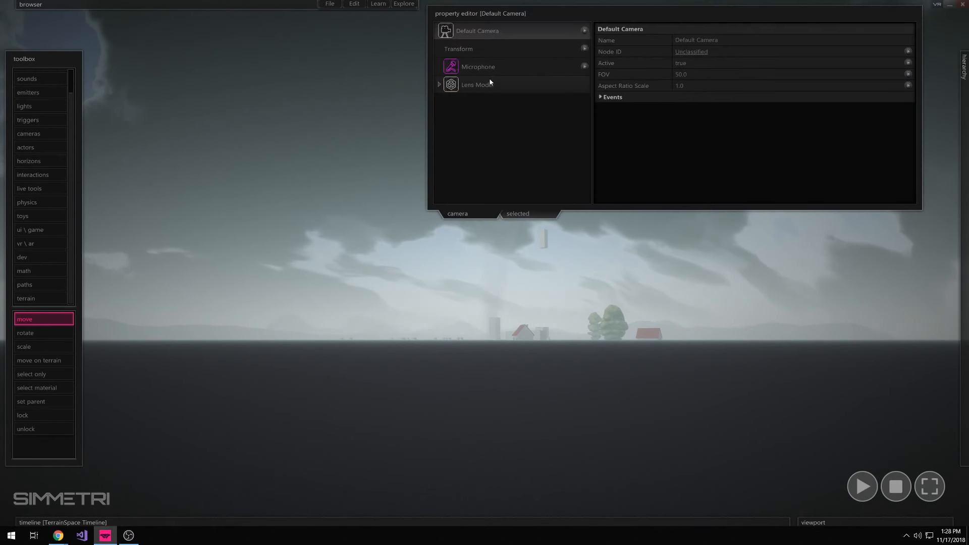
left_click_drag(858, 77, 829, 76)
left_click(789, 92)
key("space")
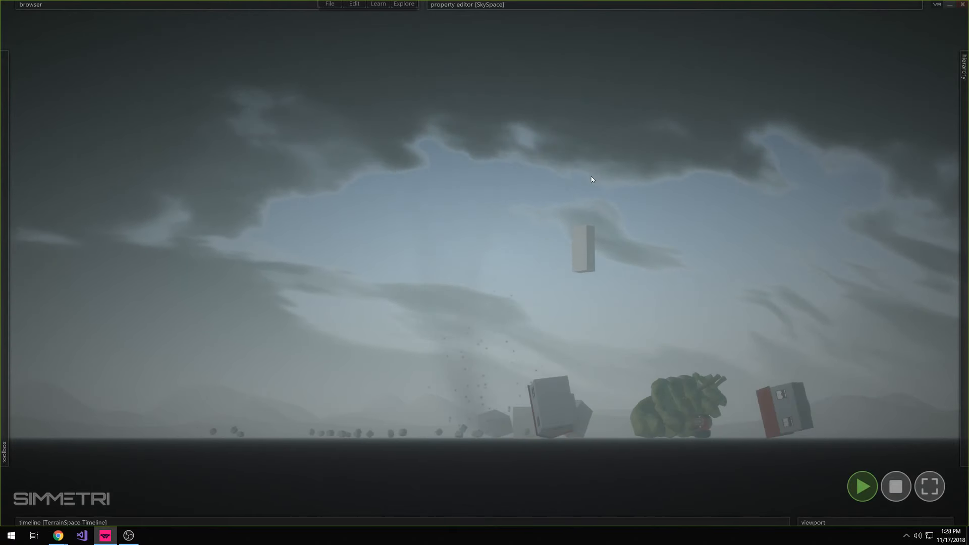
Add an Overlay Color image filter to the TerrainSpace viewport above the Exposure Layer
mouse_move(833, 523)
left_click(853, 352)
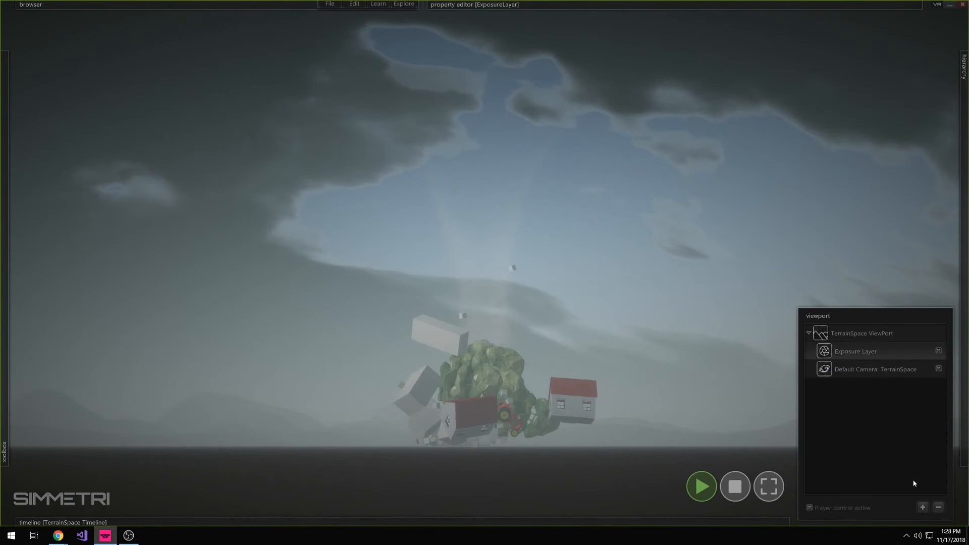
left_click(922, 507)
mouse_move(909, 453)
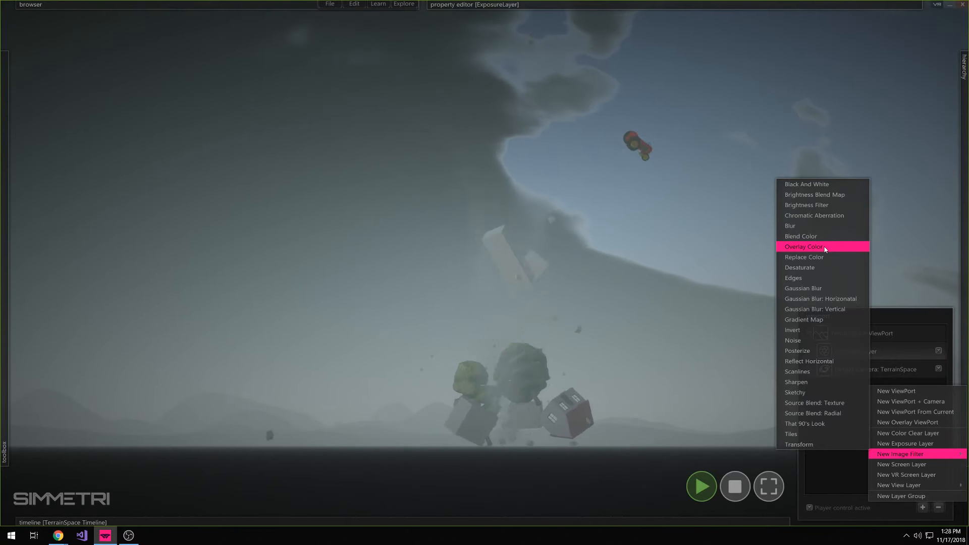
left_click(826, 249)
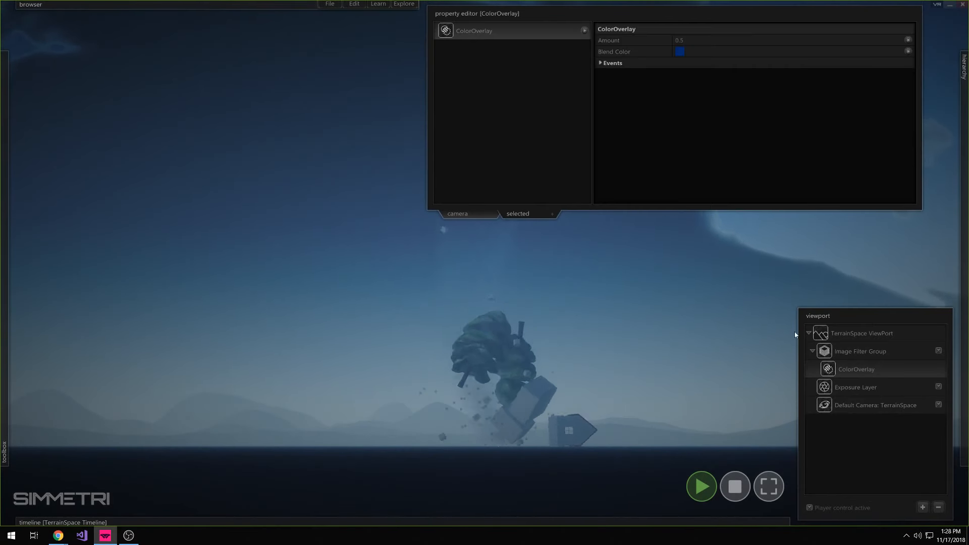
Set the color overlay's amount to 0.8239 and its blend color to blue (R 0, G 68, B 149), and stop the simulation
left_click_drag(818, 43, 868, 45)
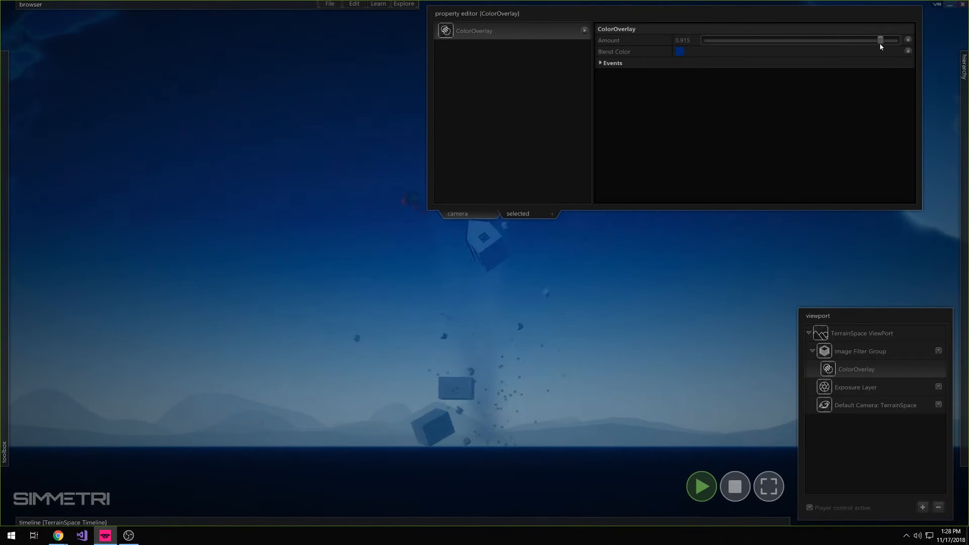
left_click(680, 51)
left_click_drag(262, 174, 324, 246)
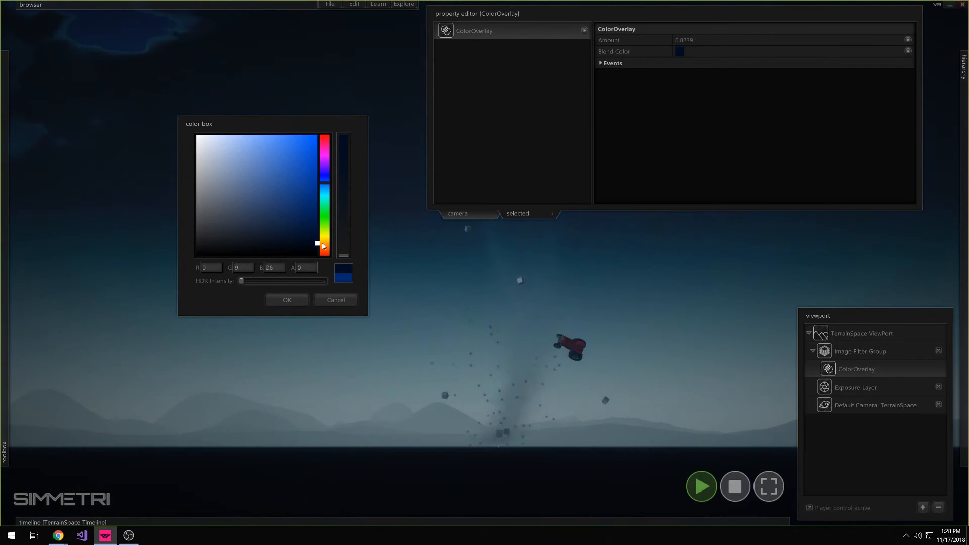
mouse_move(324, 182)
left_mouse_down()
mouse_move(325, 167)
mouse_move(327, 195)
mouse_move(328, 186)
mouse_move(314, 201)
mouse_move(332, 186)
left_mouse_up()
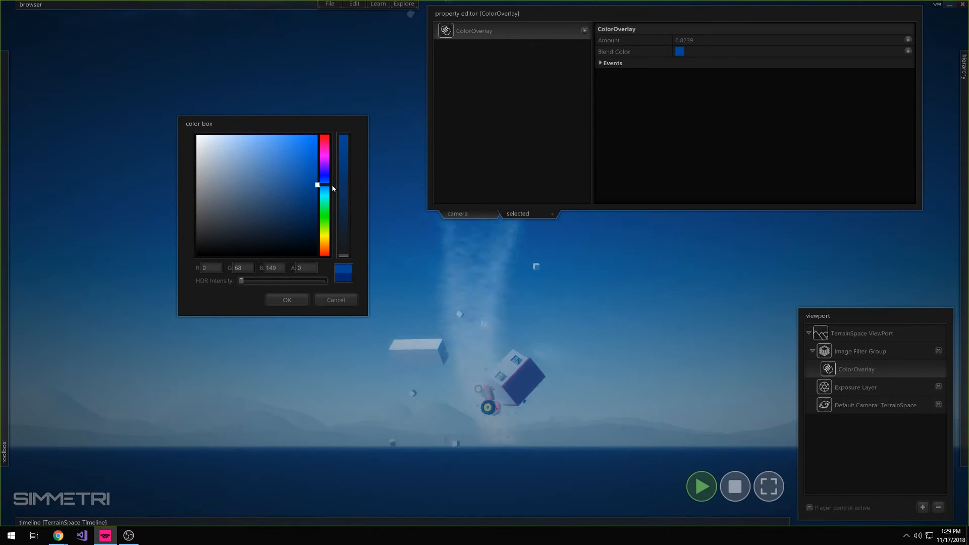
left_click(287, 300)
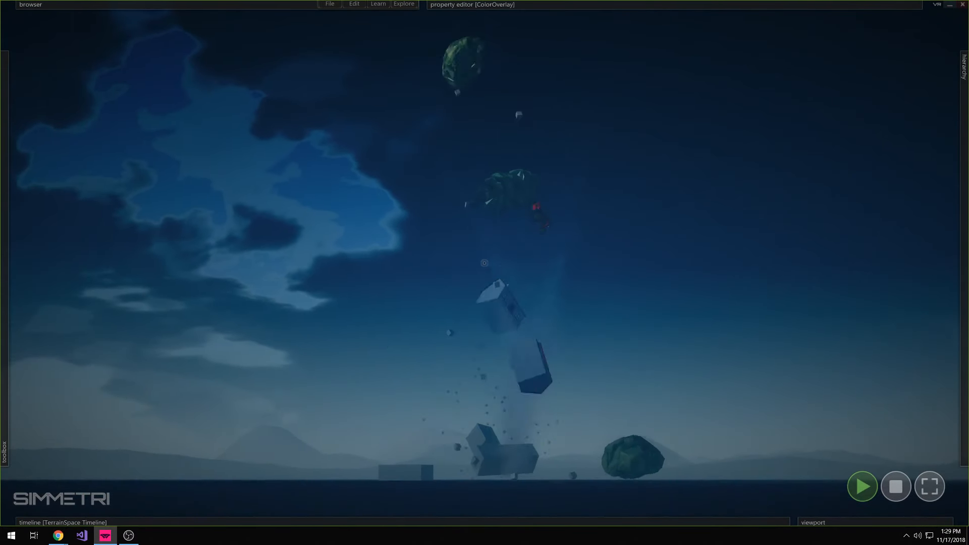
left_click(895, 485)
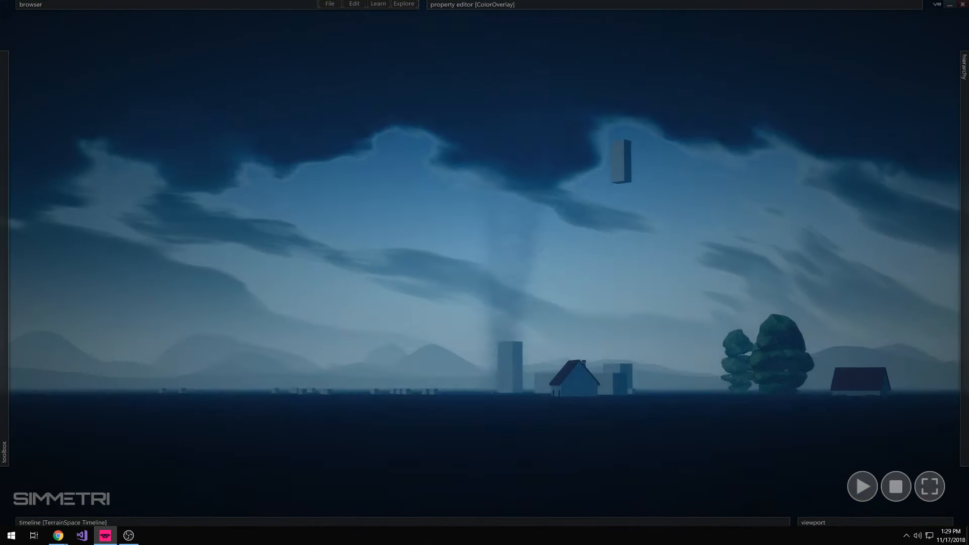
Add a number signal controller to the Tornado's x position, driven by a new RandomSignal with amplitude 53.3333
middle_click_drag(547, 167, 568, 258)
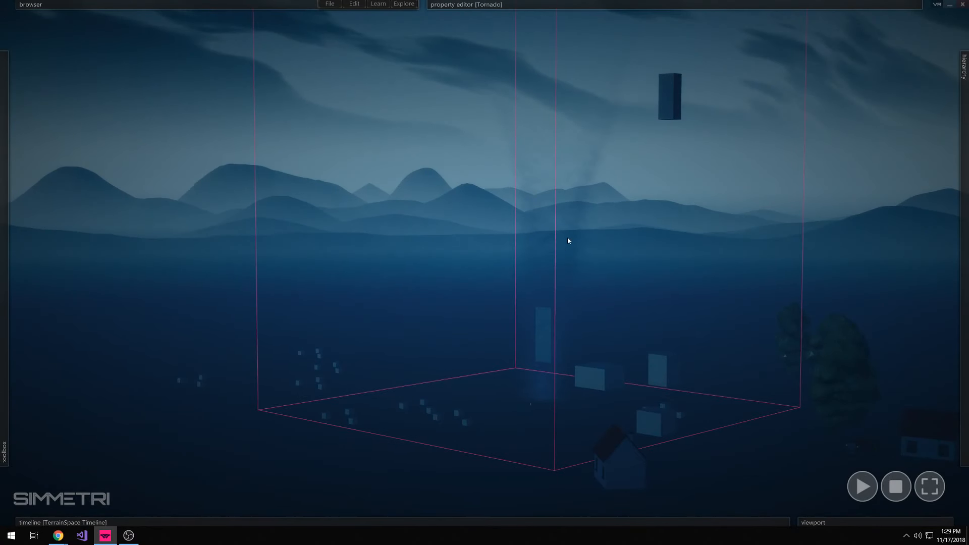
mouse_move(963, 195)
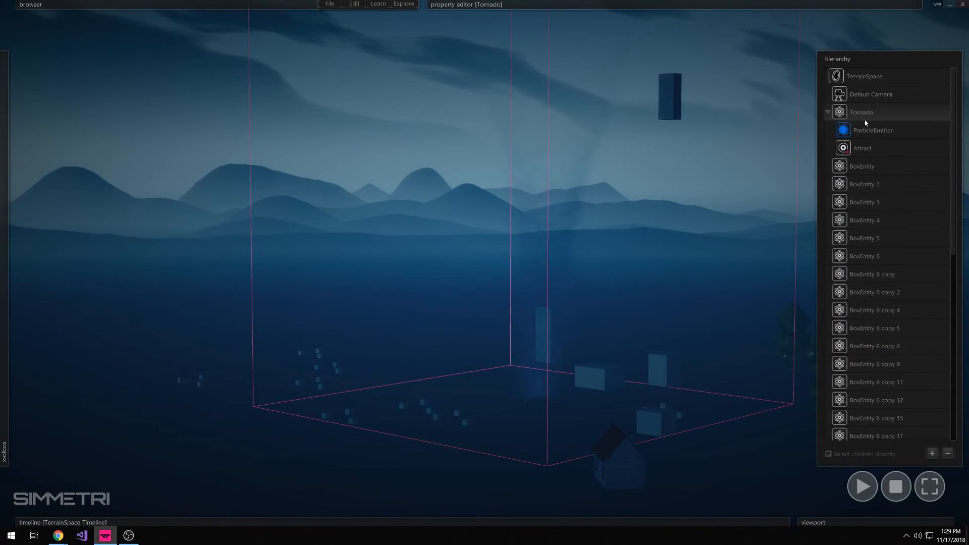
mouse_move(704, 4)
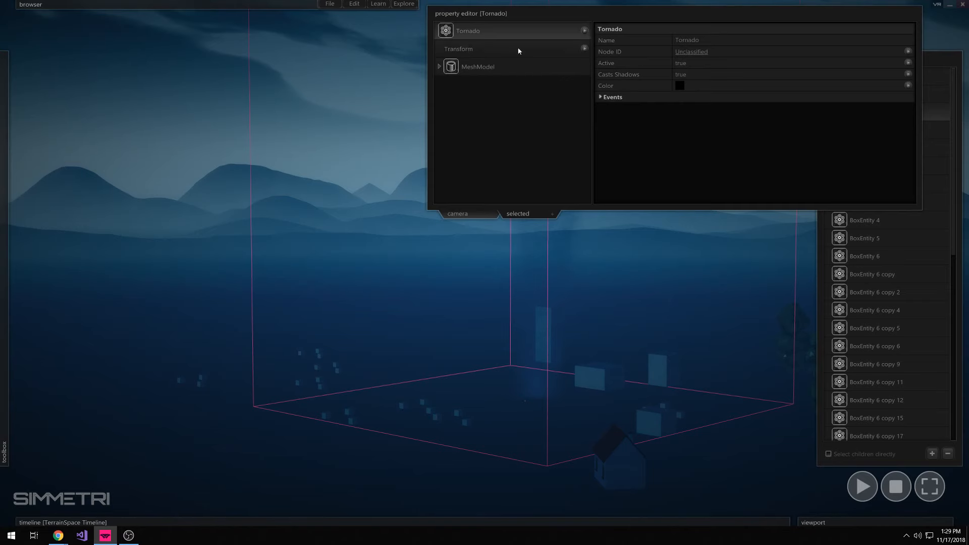
left_click(519, 51)
left_click(625, 85)
left_click(641, 97)
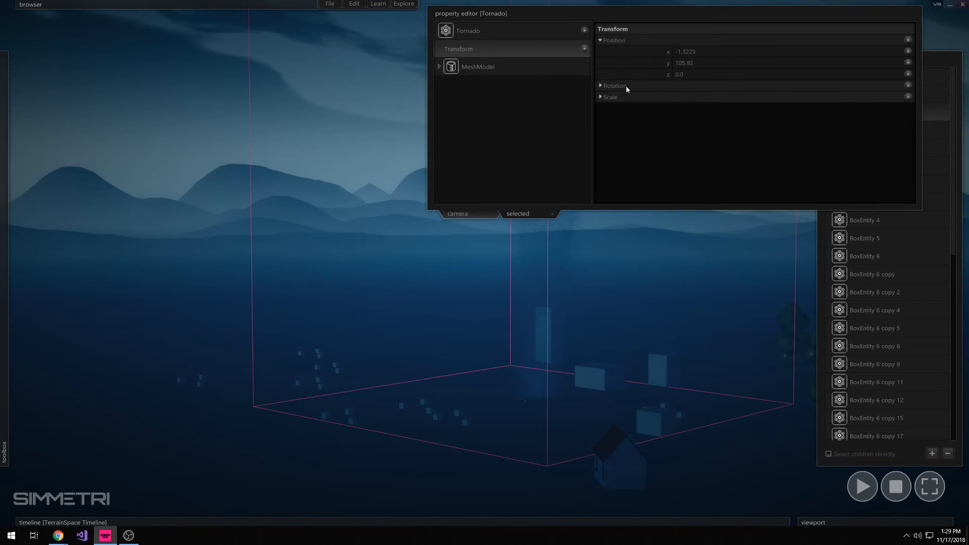
left_click(625, 86)
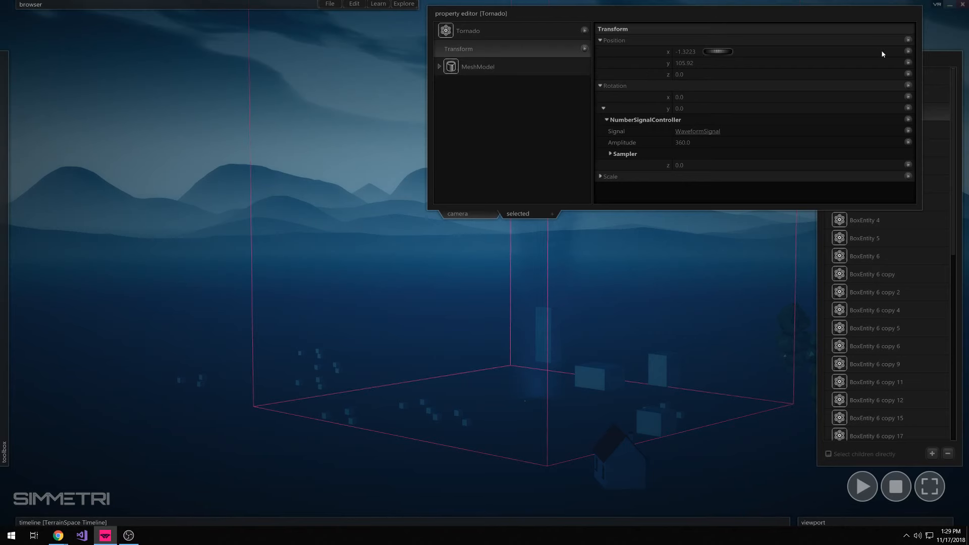
left_click(901, 76)
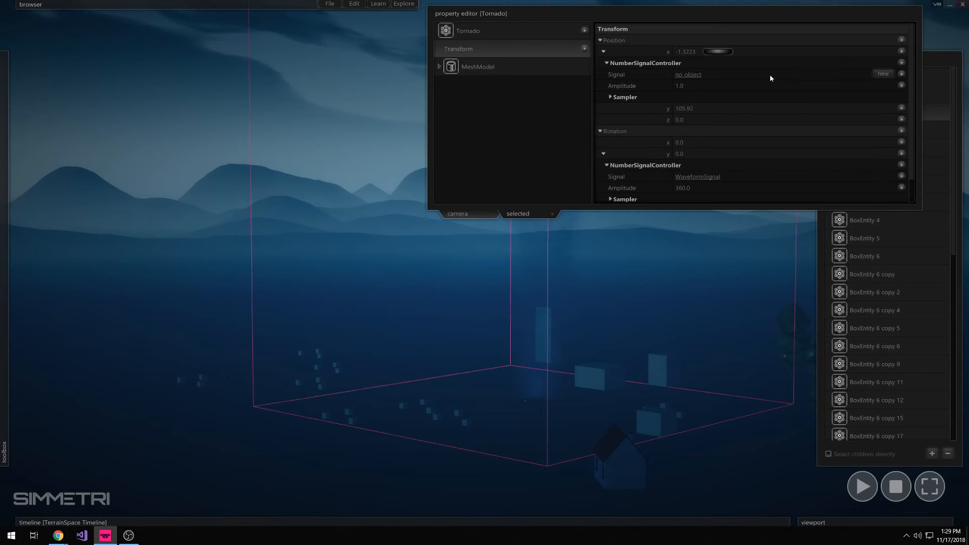
left_click(882, 75)
left_click(707, 77)
Run the simulation and set the x-position RandomSignal's wavelength to 2.3513
key("space")
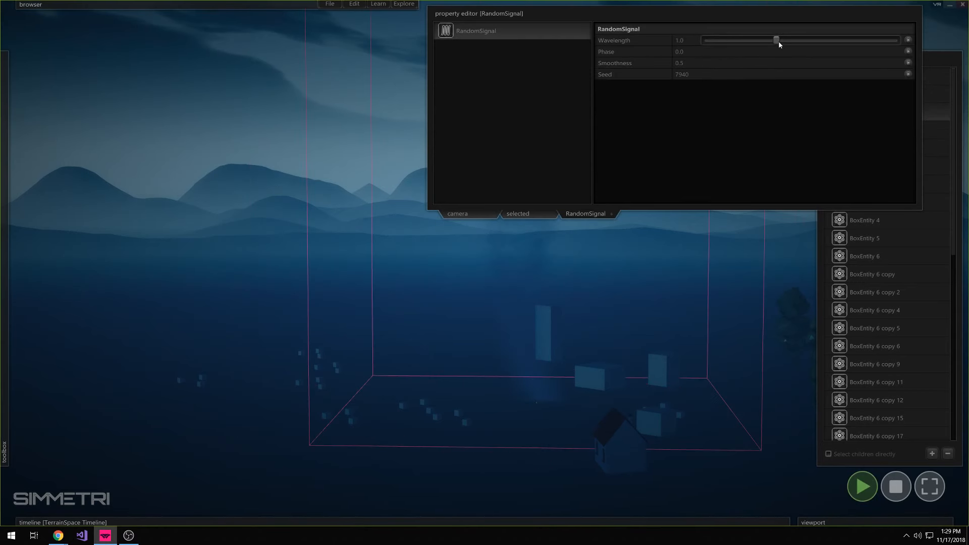
mouse_move(777, 42)
left_mouse_down()
mouse_move(746, 42)
mouse_move(797, 44)
mouse_move(786, 45)
left_mouse_up()
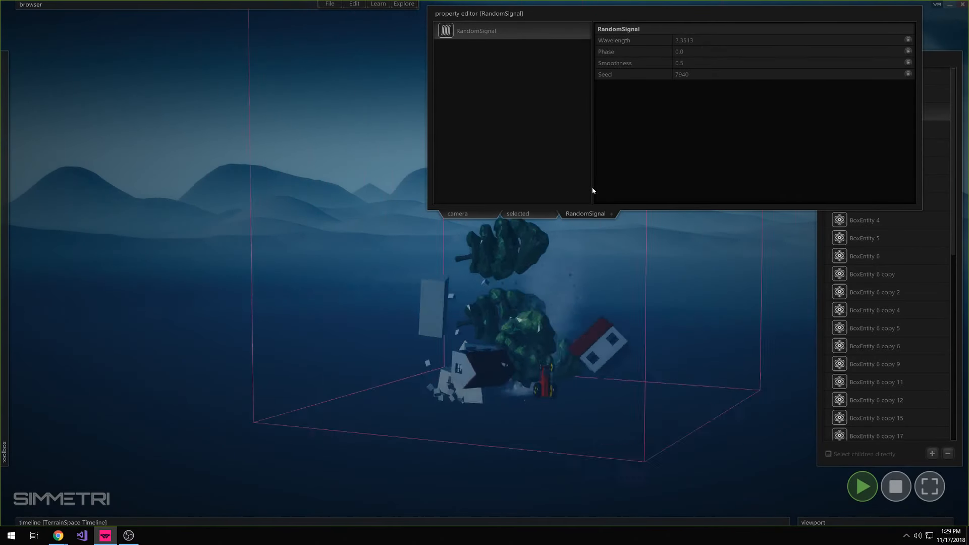
left_click(611, 214)
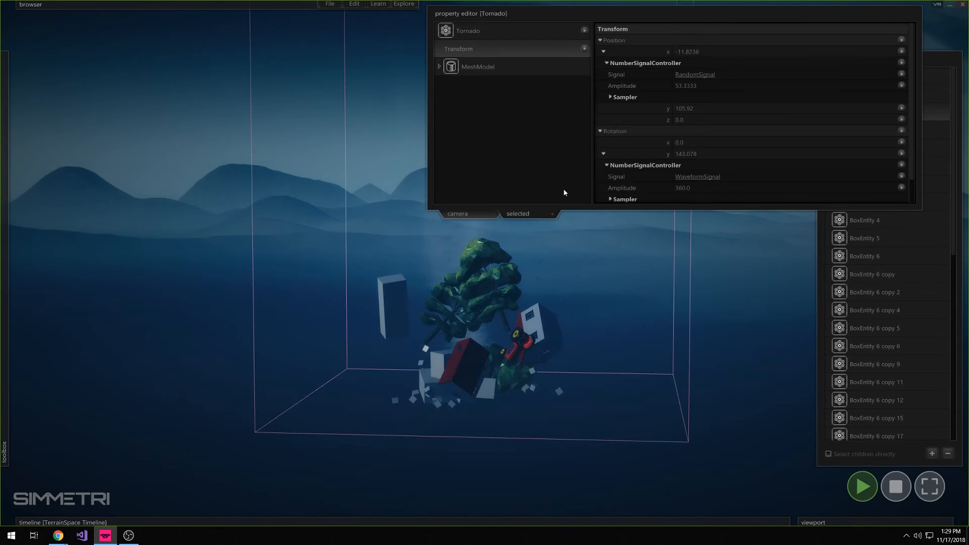
Add a number signal controller to the Tornado's z position, driven by a new RandomSignal with amplitude 73.5
left_click(902, 120)
left_click(904, 151)
left_click(603, 119)
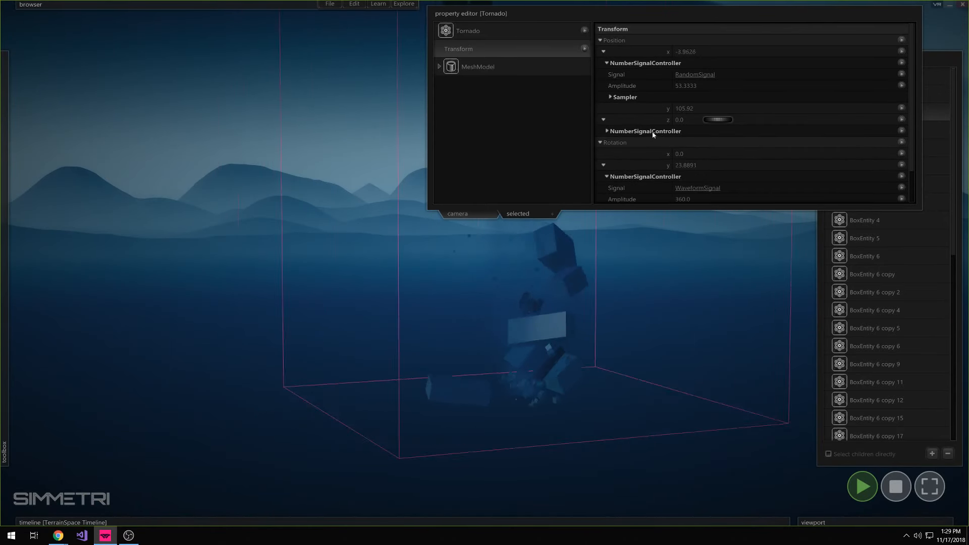
left_click(883, 142)
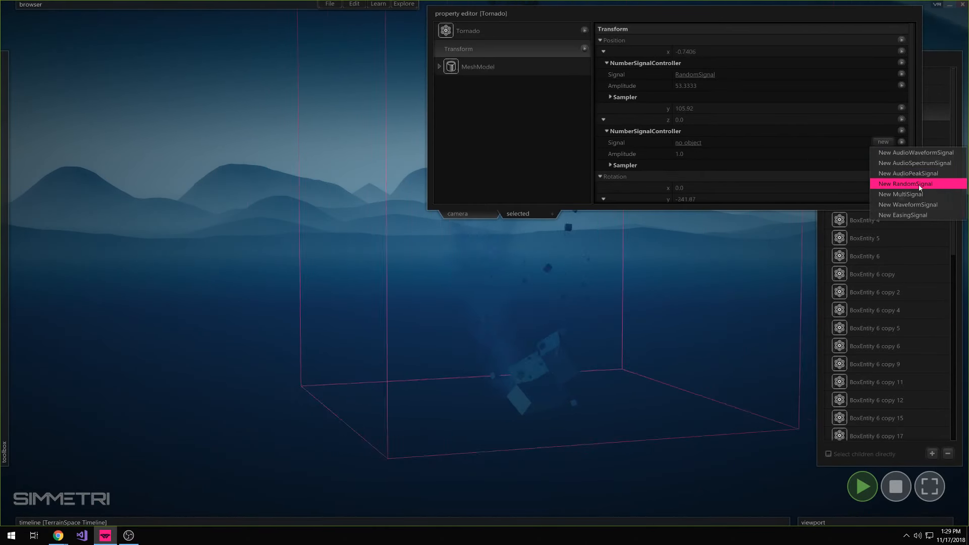
left_click(919, 187)
left_click_drag(721, 154, 927, 162)
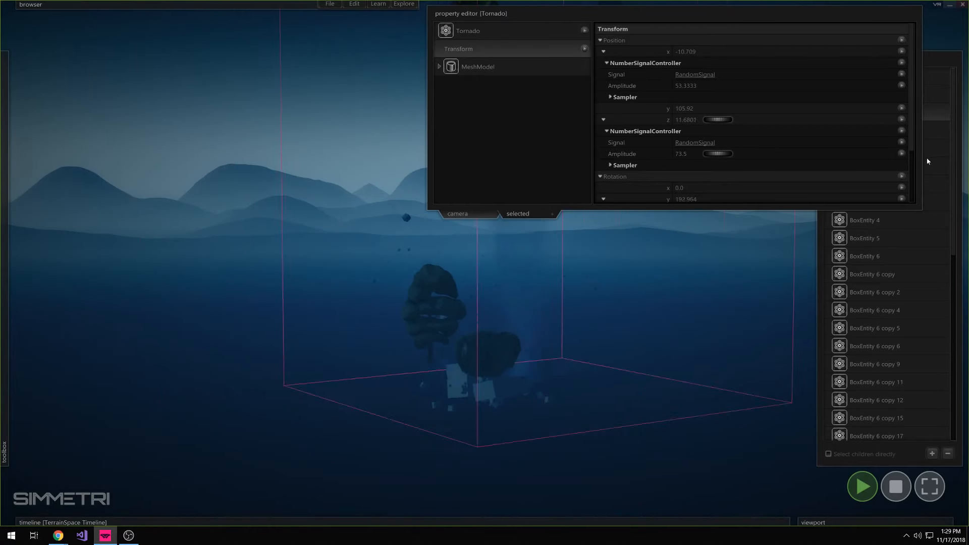
Increase the wavelength of the z-position RandomSignal to slow the tornado's wandering
left_click(696, 143)
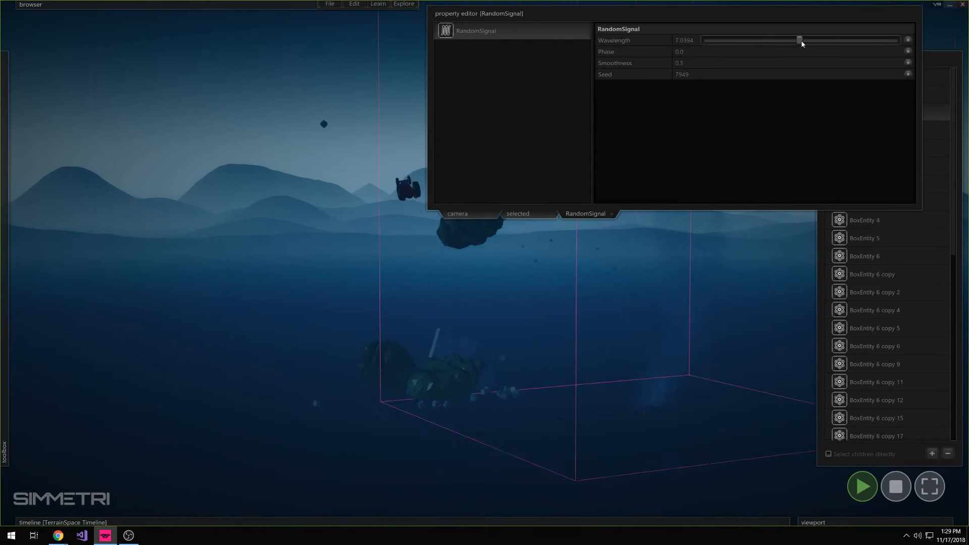
left_click_drag(813, 40, 828, 42)
left_click(763, 10)
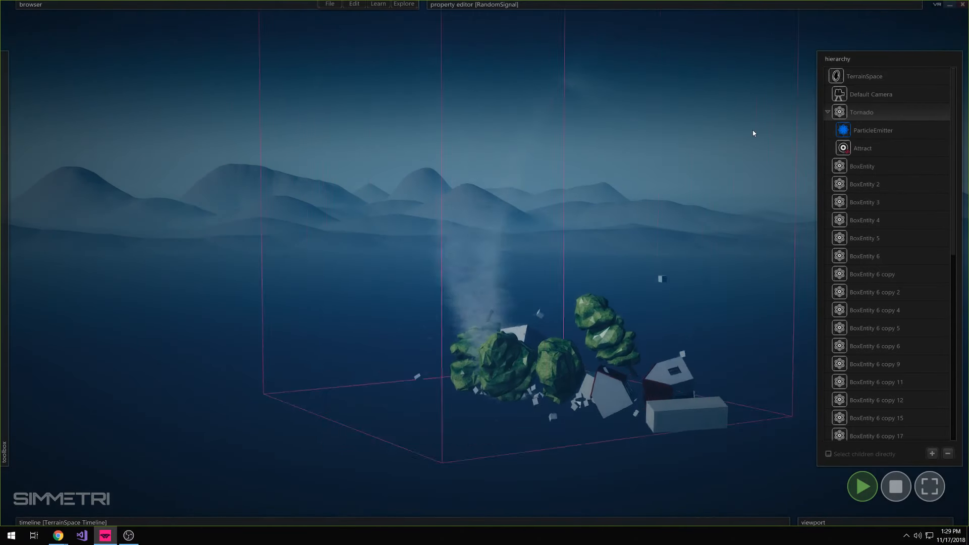
Watch the wandering tornado lift the objects from close to ground level
left_click_drag(753, 129, 775, 51)
right_click_drag(485, 263, 484, 284)
right_click_drag(743, 192, 797, 146)
key("w")
right_click_drag(485, 263, 469, 297)
Open the Attract object's script in the code editor, and reposition and enlarge the editor window
mouse_move(964, 197)
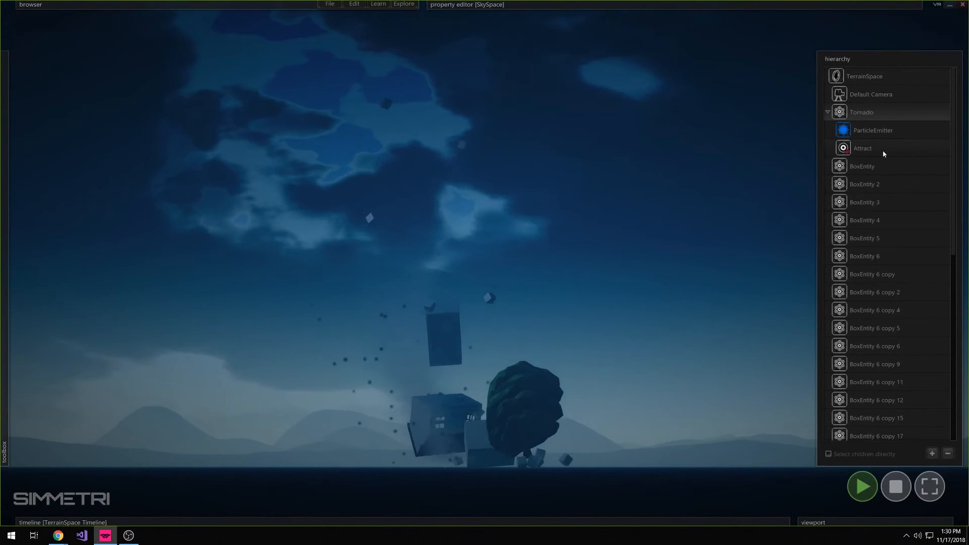
right_click(862, 148)
left_click(812, 163)
left_click_drag(419, 275, 440, 139)
left_click_drag(542, 371, 559, 462)
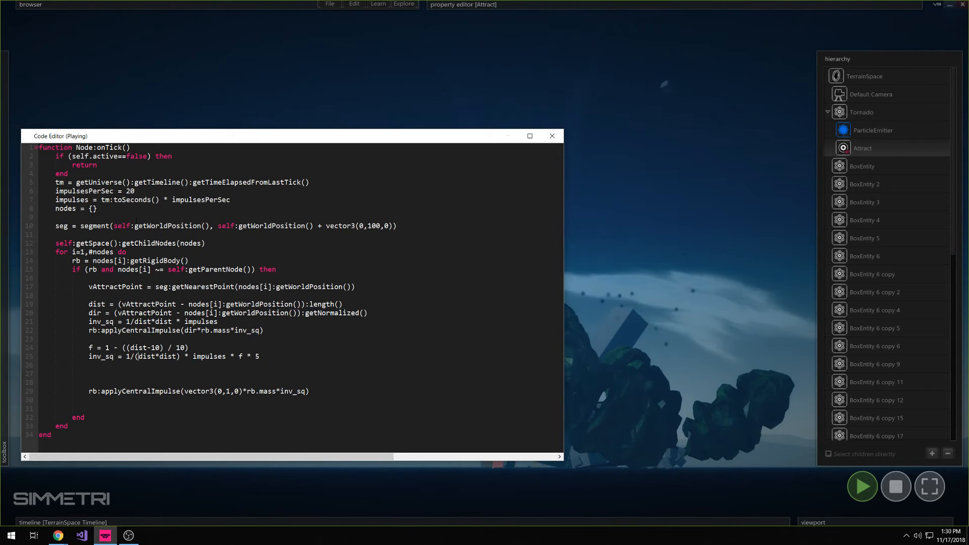
Examine the script lines that define the vertical attraction segment and find the nearest attract point for each node
left_click_drag(54, 227, 400, 227)
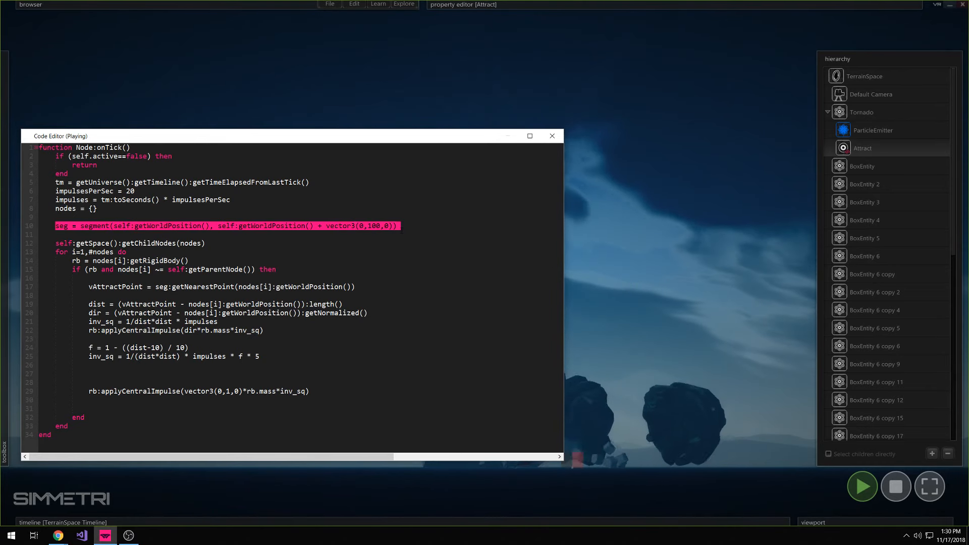
left_click(400, 229)
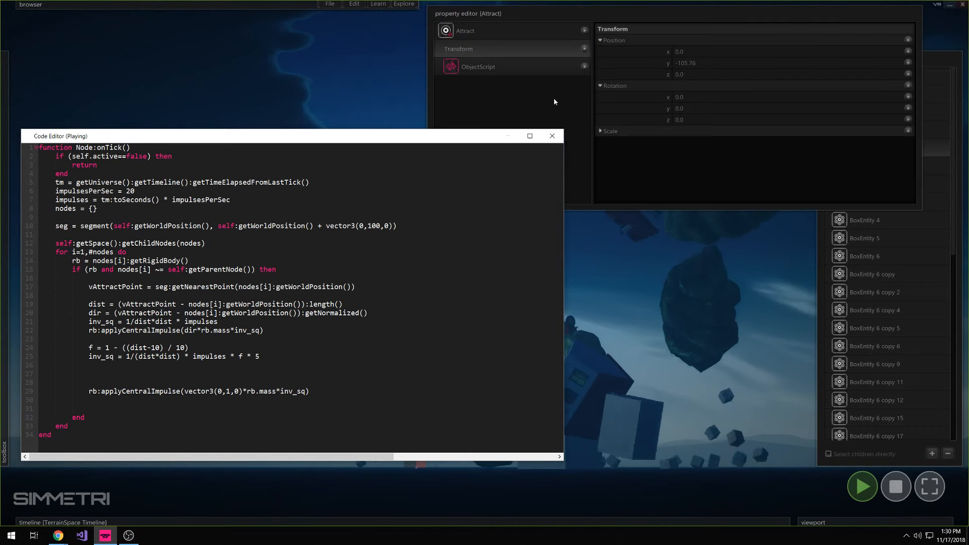
left_click_drag(155, 287, 356, 287)
left_click(207, 294)
double_click(202, 287)
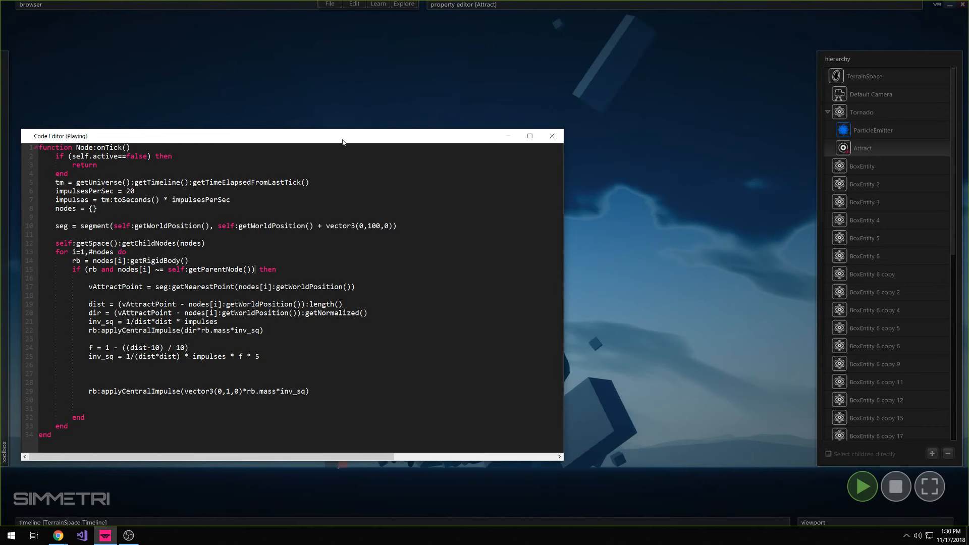
left_click_drag(349, 141, 350, 128)
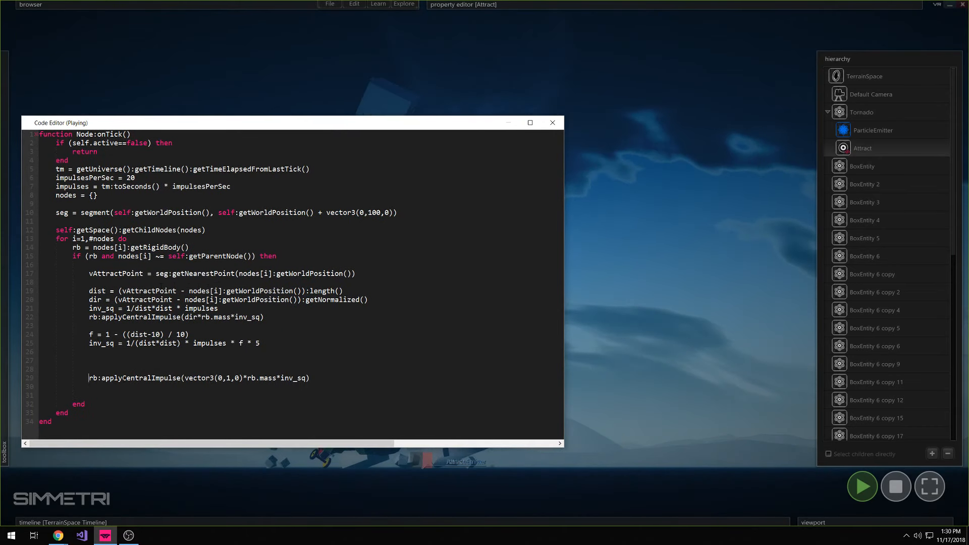
Examine the script's upward central impulse and the distance-based factor f that scales its strength
left_click_drag(89, 378, 309, 378)
left_click(277, 378)
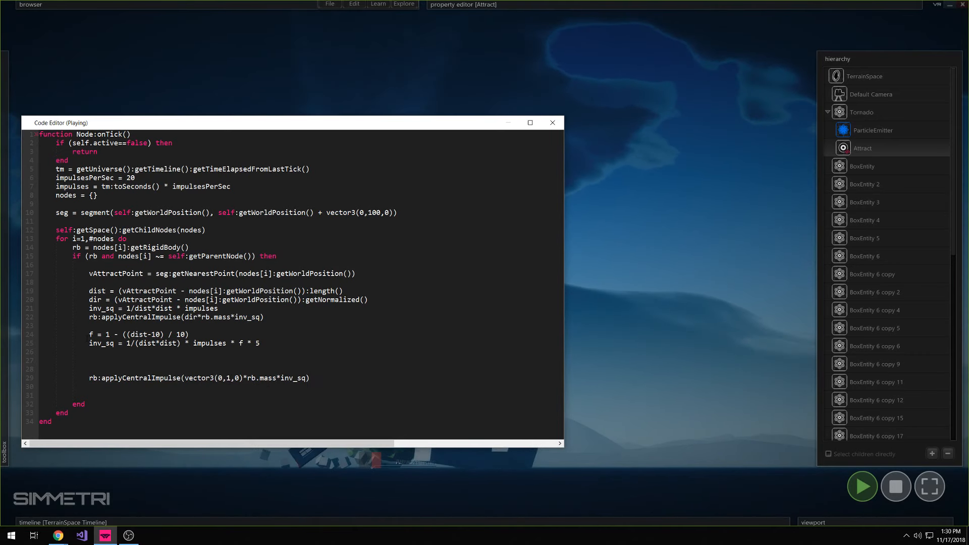
left_click_drag(89, 334, 177, 343)
left_click(265, 326)
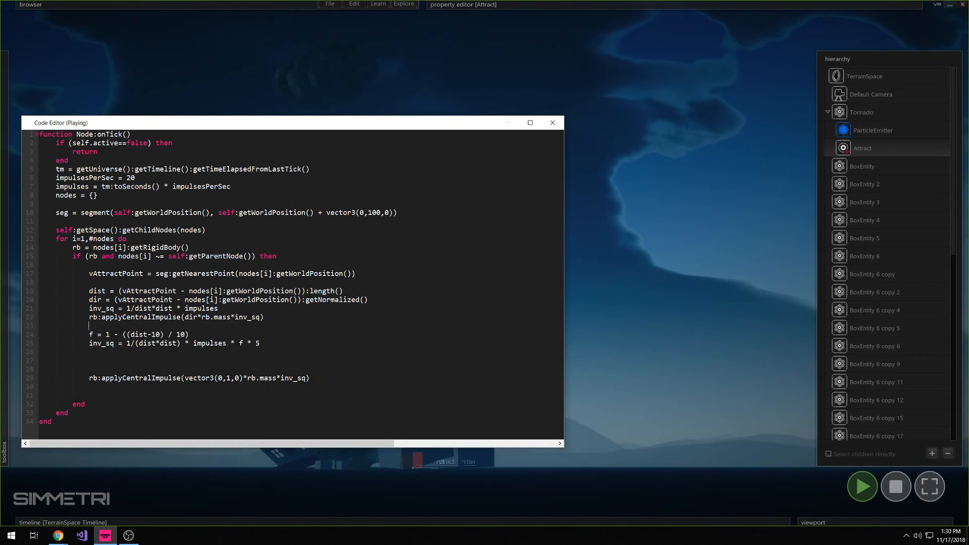
left_click_drag(89, 335, 138, 335)
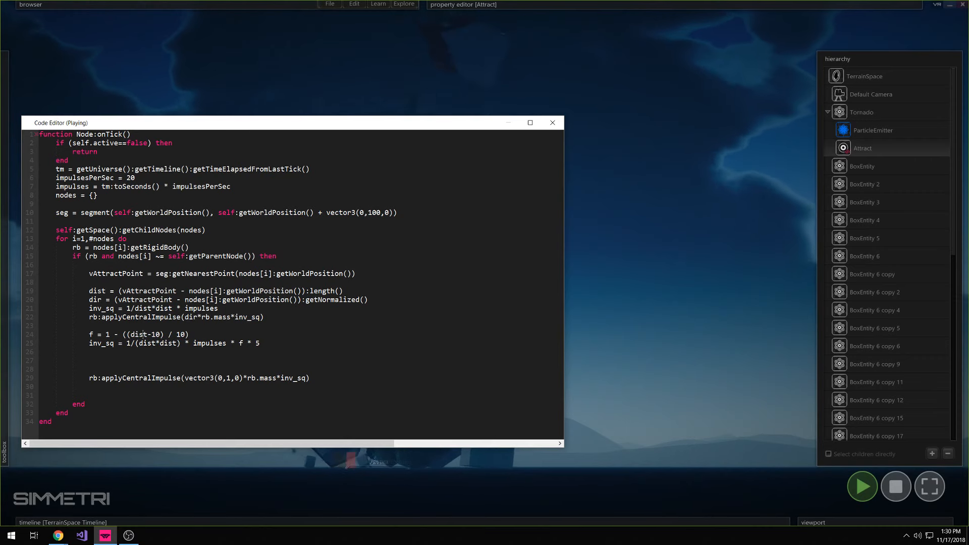
left_click_drag(130, 335, 161, 338)
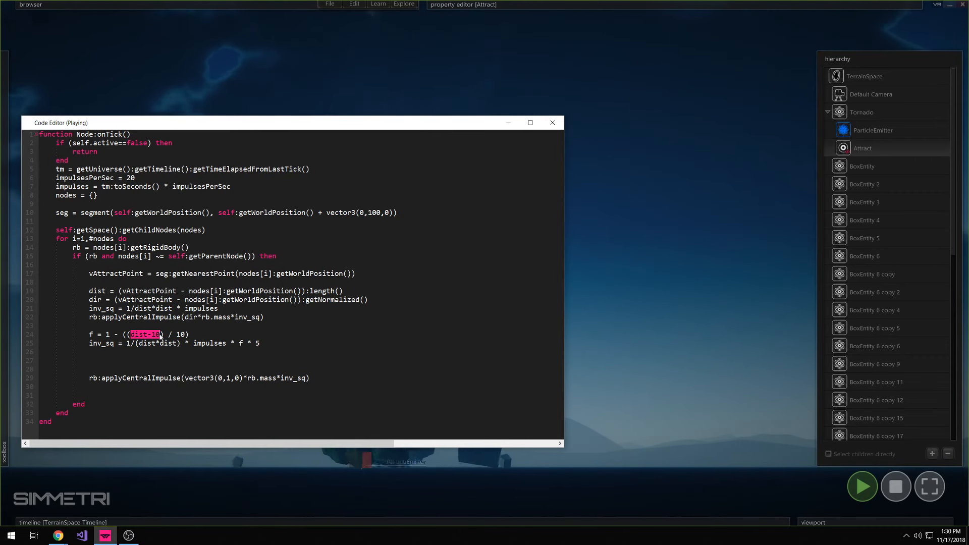
Examine the dist-10 term within the script's formula for the factor f
left_click(161, 337)
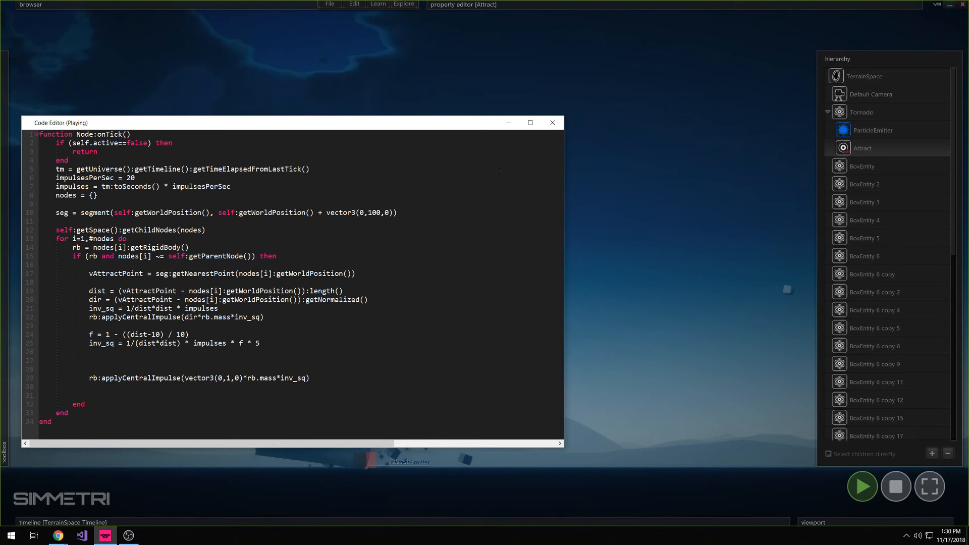
mouse_move(155, 335)
left_mouse_down()
mouse_move(135, 336)
mouse_move(163, 335)
left_mouse_up()
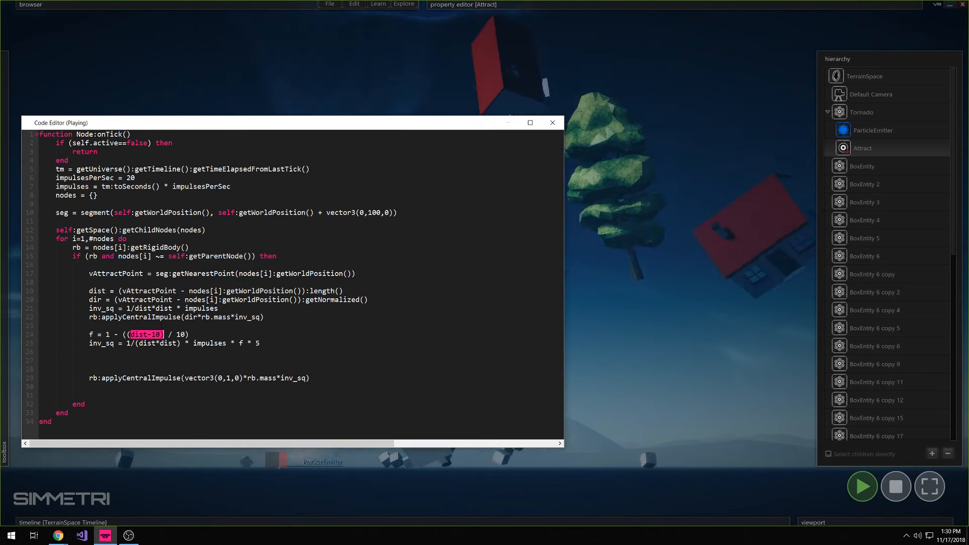
double_click(108, 334)
left_click_drag(131, 335, 160, 335)
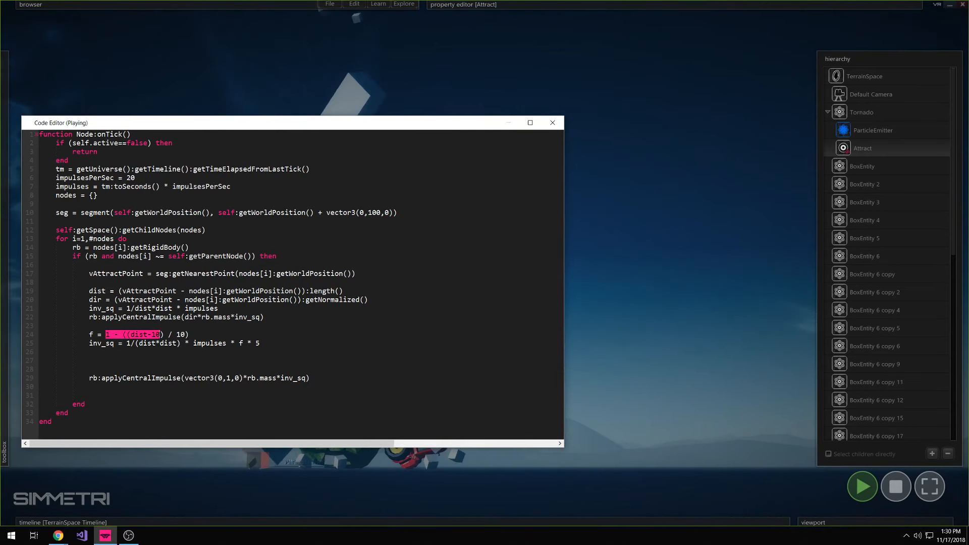
Stop the simulation and add an if block below the f formula that sets f = 1 when f > 1
left_click(896, 487)
left_click(237, 338)
key("Return")
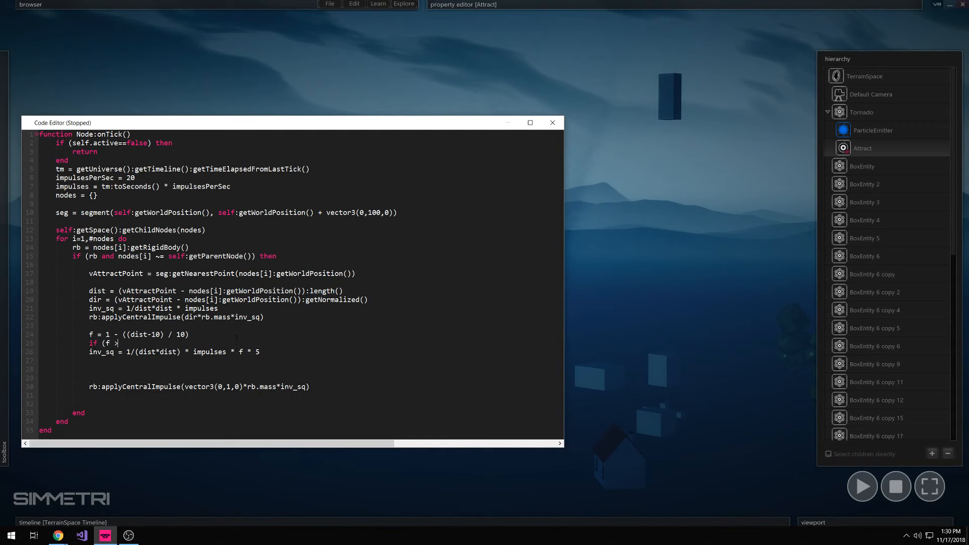
type("if (f > 1) then")
key("Return")
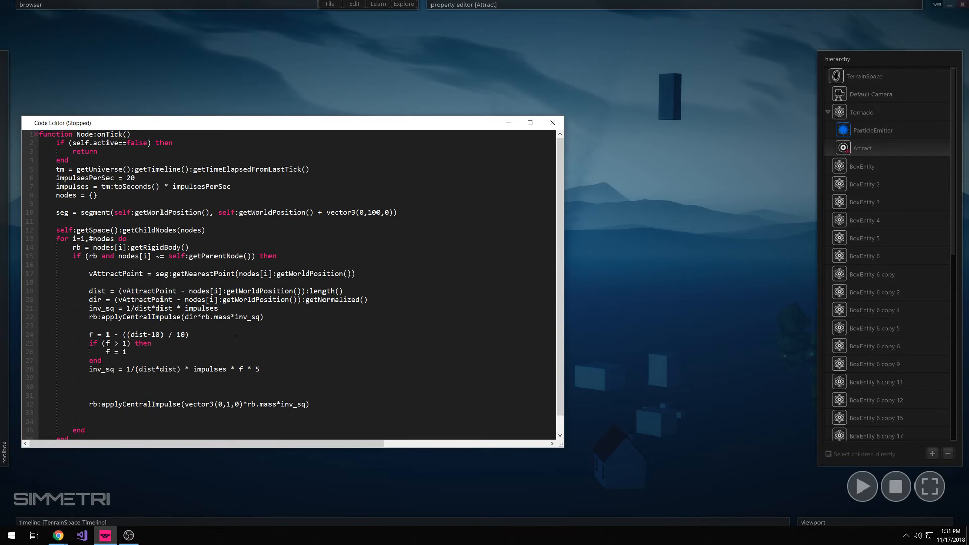
key("Return")
Extend the if block with an elseif (f < 0) then branch that sets f = 0
key("Up")
key("Up")
key("End")
key("Return")
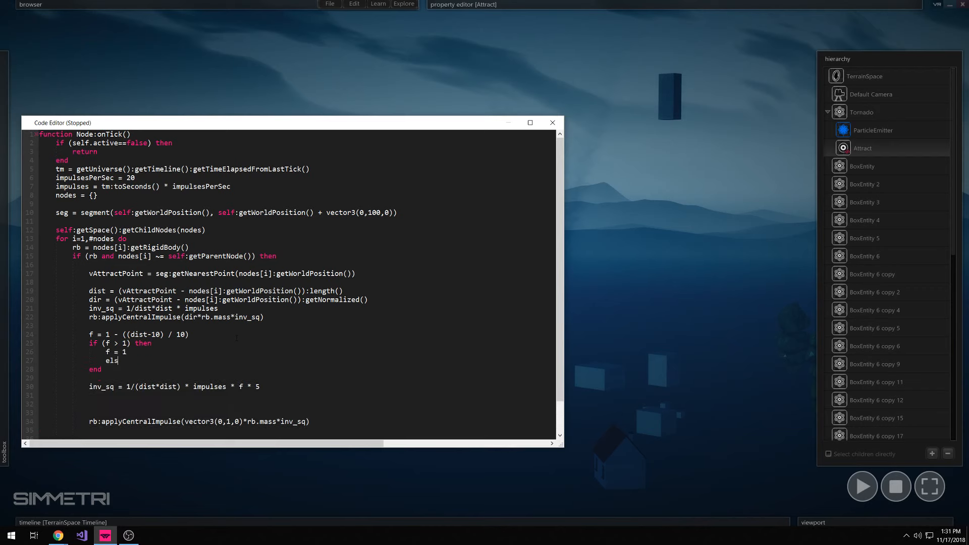
type("elseif (f < 0)")
key("Return")
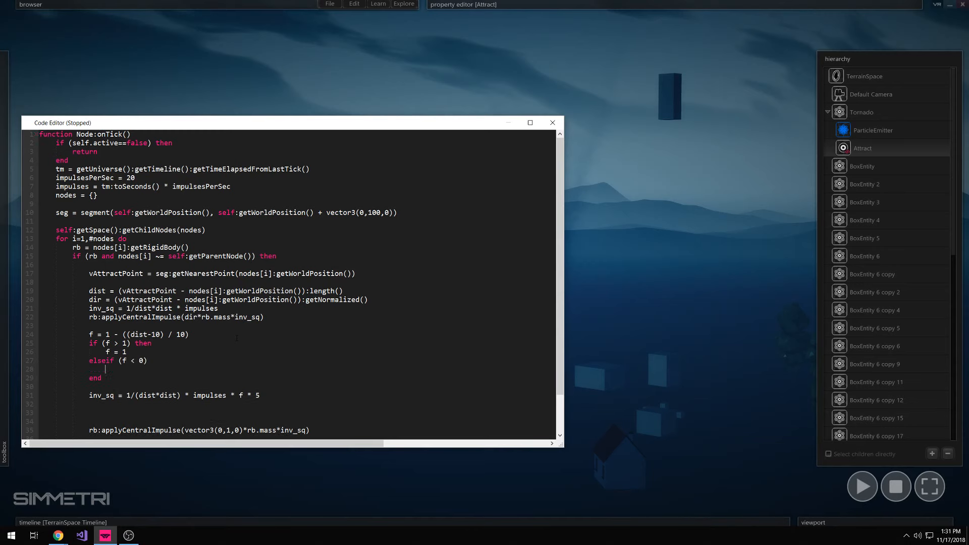
key("BackSpace")
type("then")
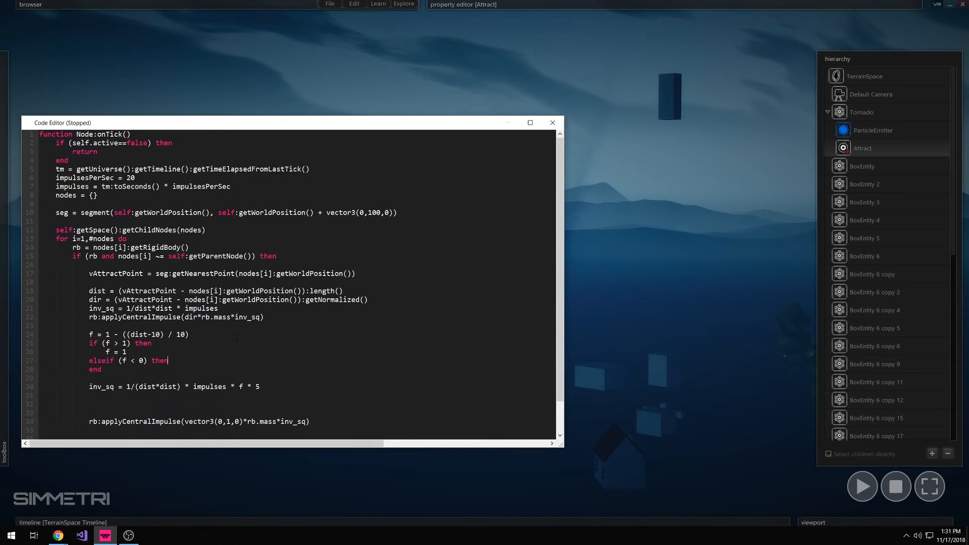
key("Return")
type("f = 0")
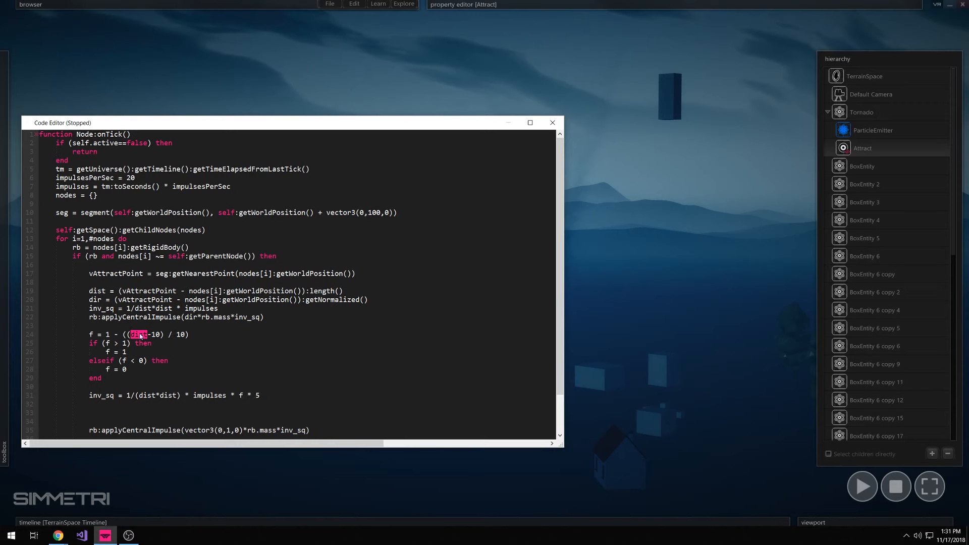
Close the code editor and run the simulation, watching the tornado lift the objects with more sky in view
left_click(551, 124)
left_click(861, 486)
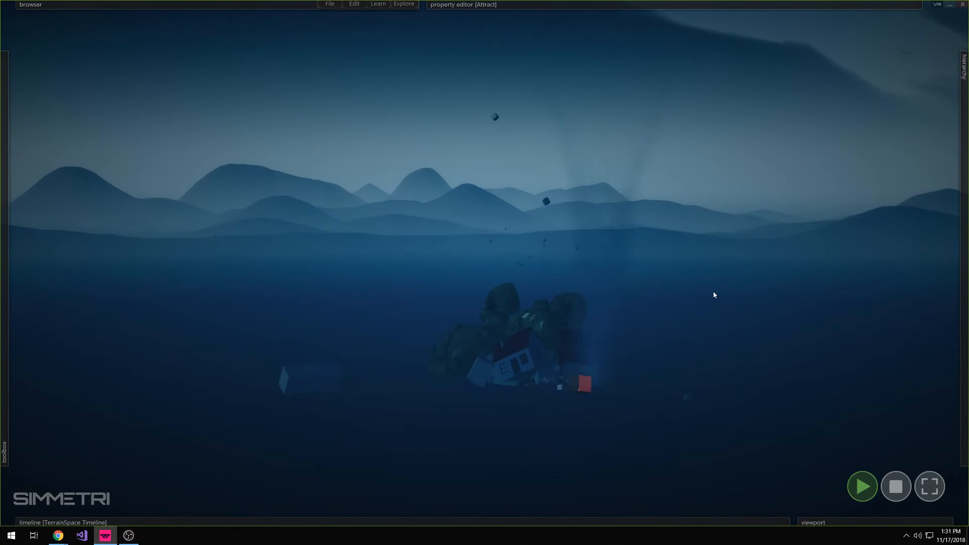
right_click_drag(692, 288, 571, 192)
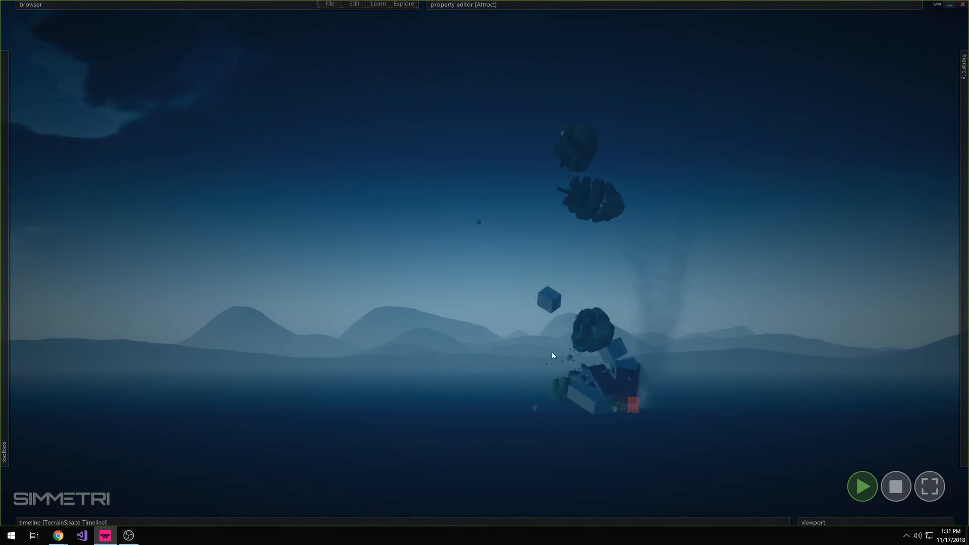
left_click(146, 522)
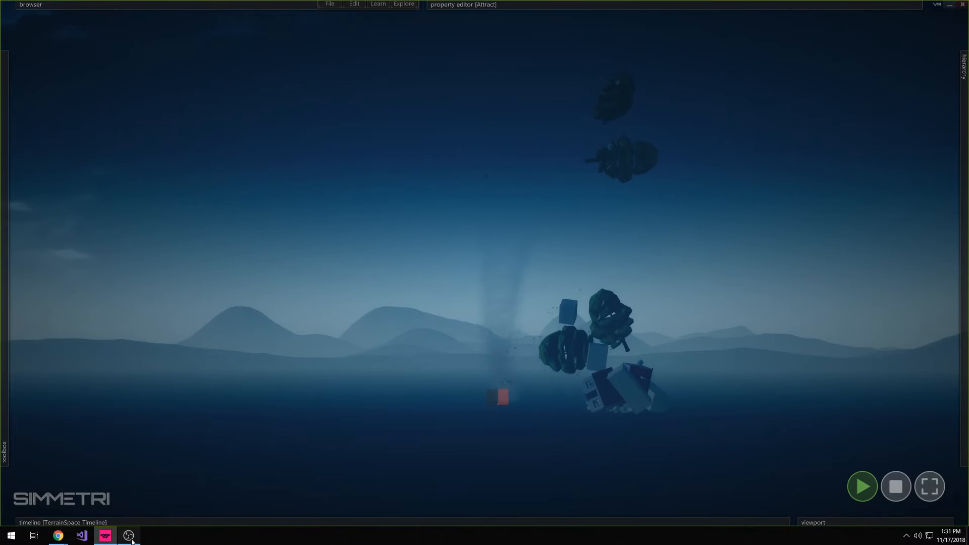
left_click(132, 540)
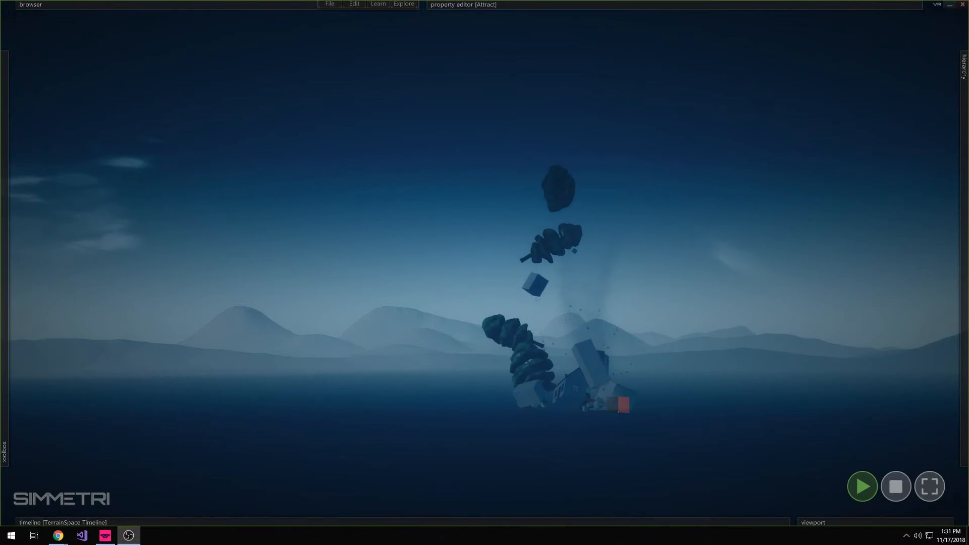